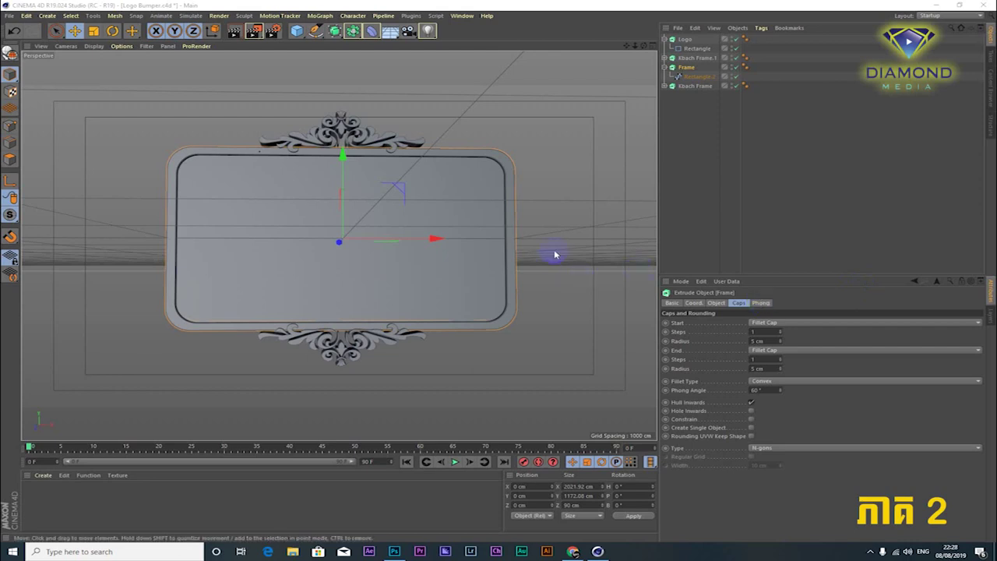
Step: Orbit around the extruded frame to inspect its filleted edges, then deselect the Frame object
{"action": "mouse_move", "coordinate": [555, 255]}
{"action": "left_mouse_down", "text": "alt"}
{"action": "mouse_move", "coordinate": [452, 276]}
{"action": "mouse_move", "coordinate": [381, 260]}
{"action": "mouse_move", "coordinate": [507, 238]}
{"action": "mouse_move", "coordinate": [514, 285]}
{"action": "mouse_move", "coordinate": [559, 245]}
{"action": "mouse_move", "coordinate": [510, 262]}
{"action": "mouse_move", "coordinate": [503, 222]}
{"action": "left_mouse_up", "text": "alt"}
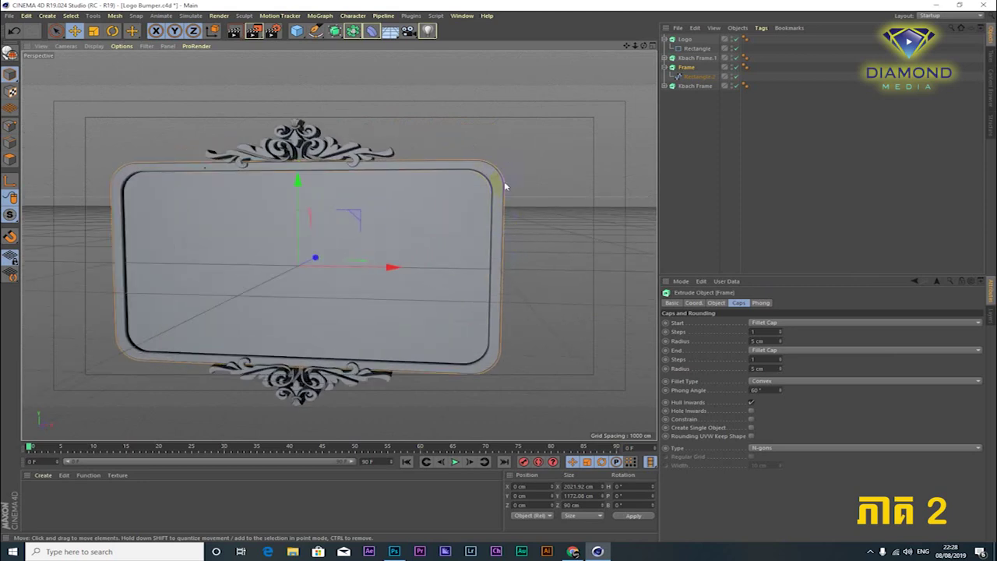
{"action": "left_click", "coordinate": [483, 148]}
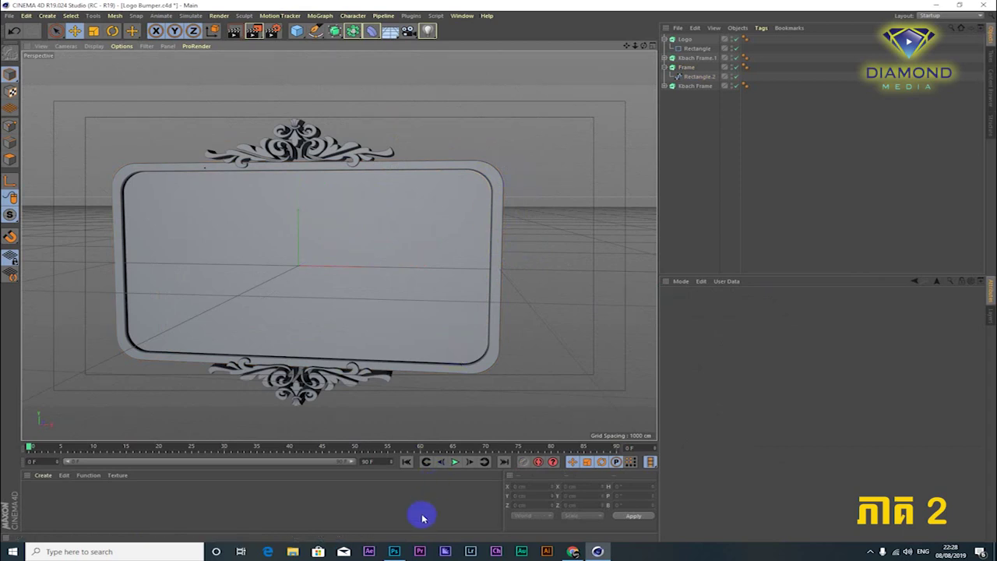
{"action": "left_click", "coordinate": [395, 552]}
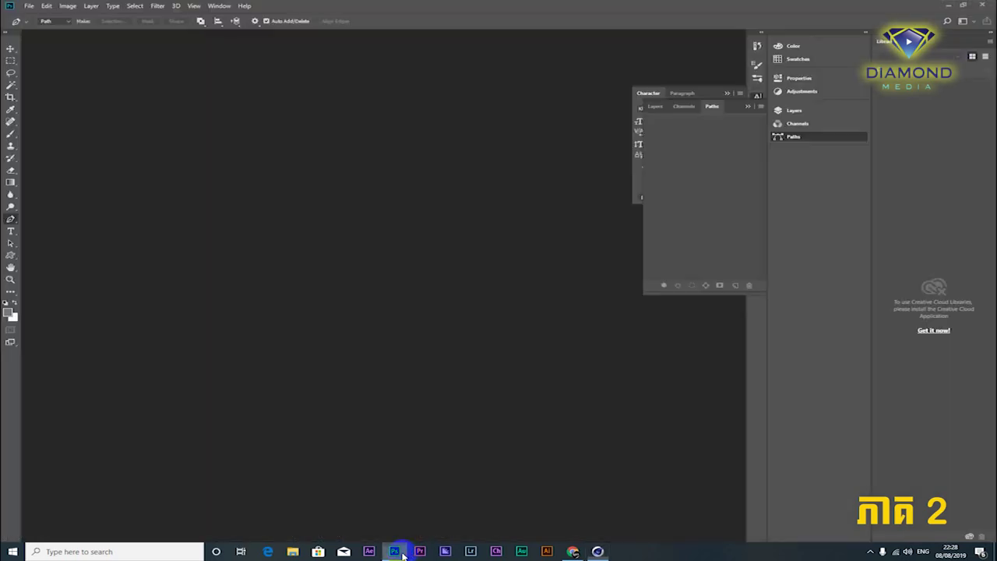
{"action": "left_click", "coordinate": [395, 551]}
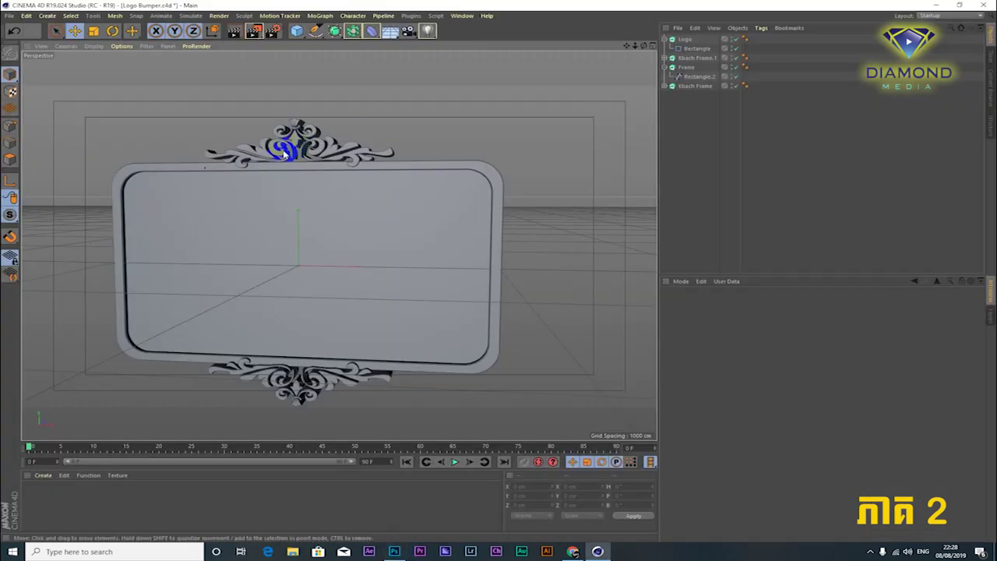
{"action": "left_click", "coordinate": [572, 552]}
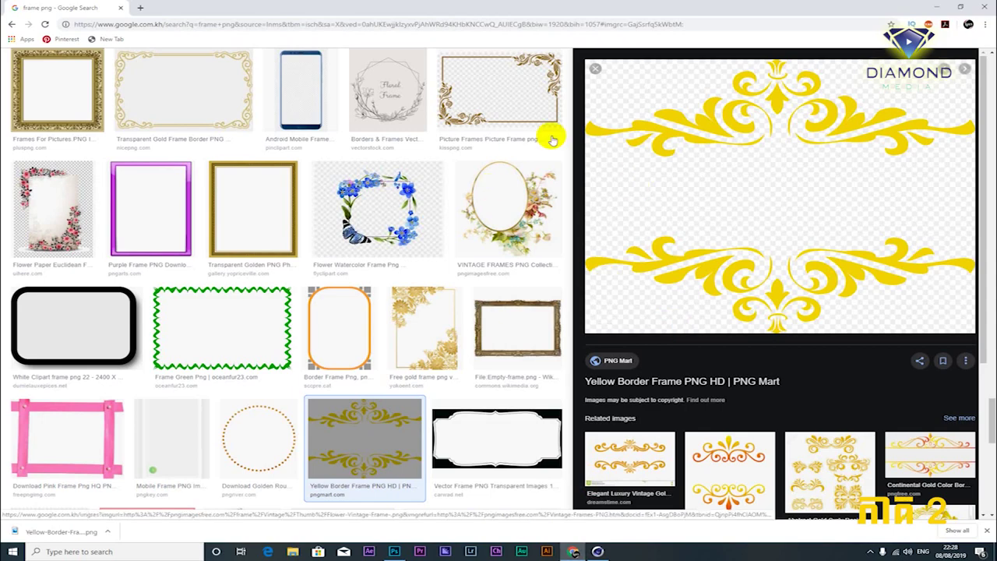
{"action": "left_click", "coordinate": [938, 7]}
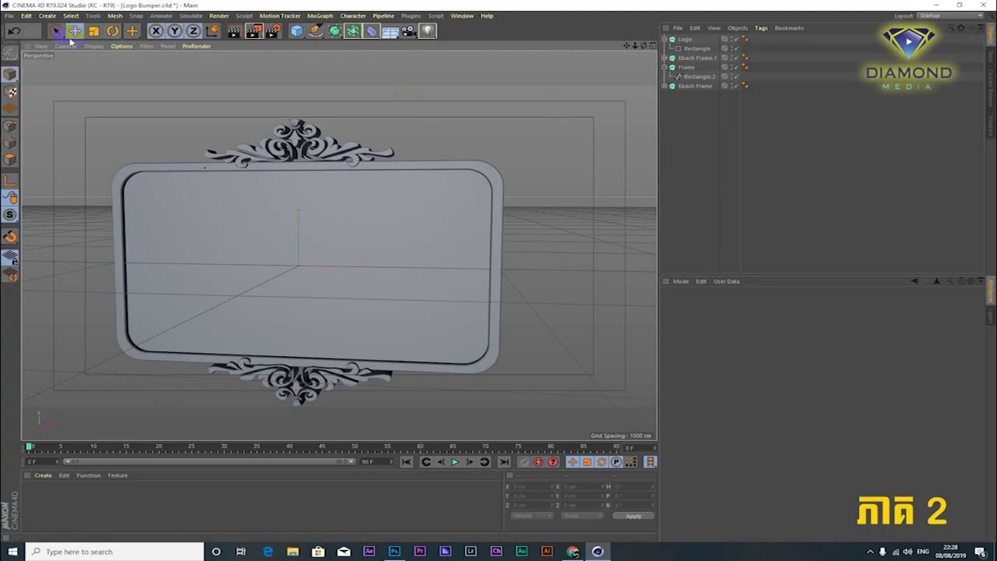
Step: Merge spline file 01 from the Modern Frames folder, accepting the Illustrator import settings
{"action": "left_click", "coordinate": [678, 29]}
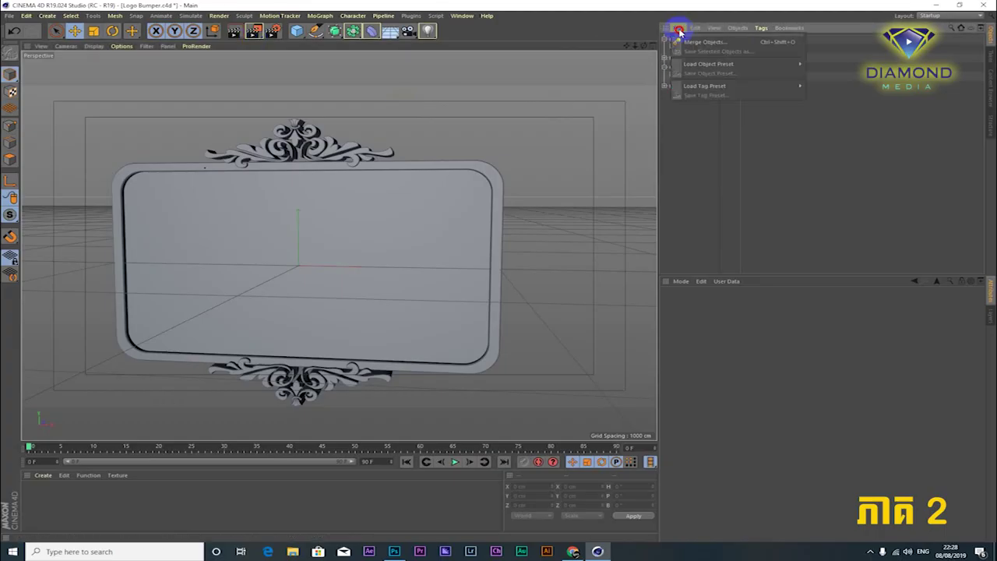
{"action": "left_click", "coordinate": [720, 43]}
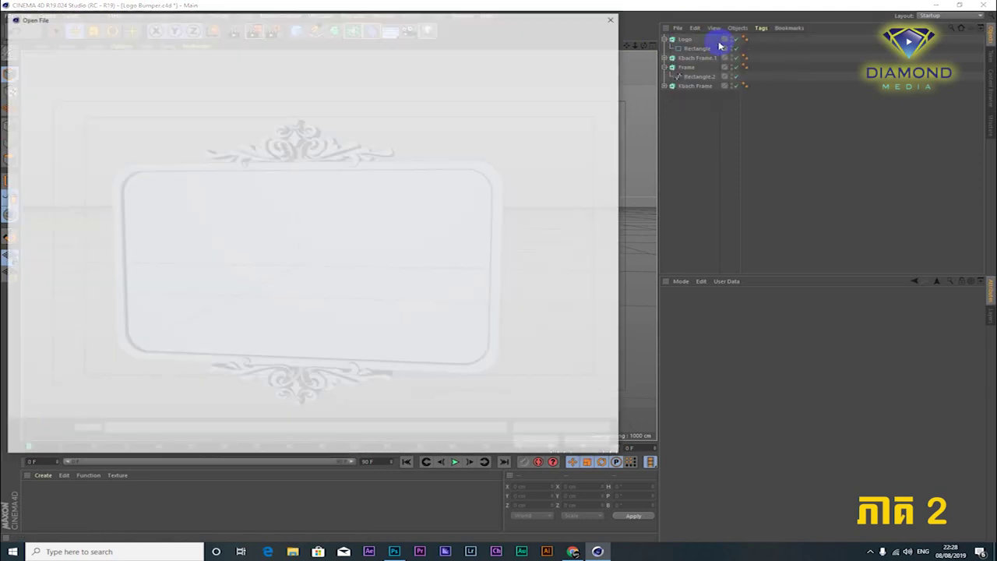
{"action": "double_click", "coordinate": [371, 115]}
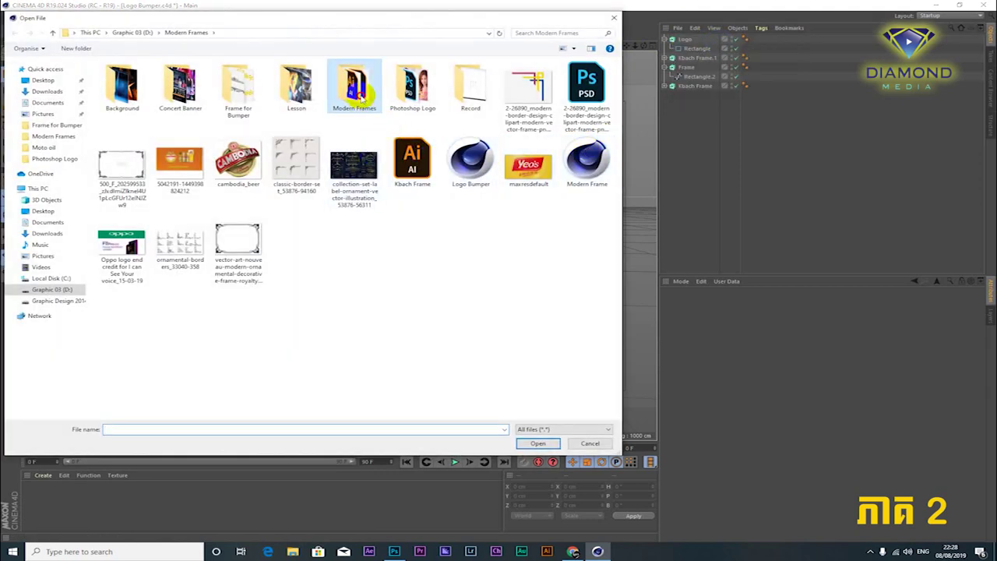
{"action": "left_click", "coordinate": [110, 75]}
{"action": "key", "text": "Return"}
{"action": "left_click", "coordinate": [457, 399]}
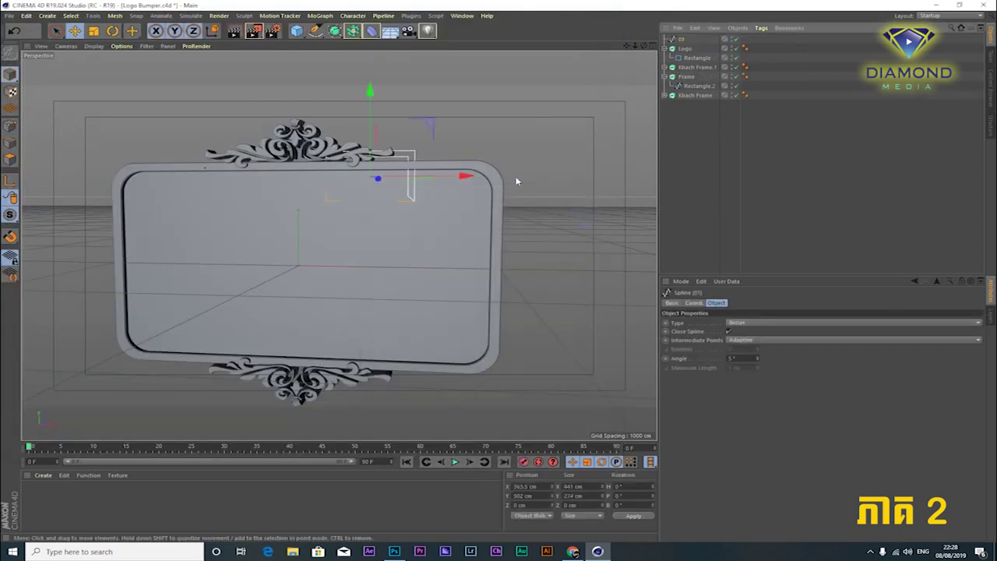
Step: Merge files 02 and 03 from Modern Frames with the Illustrator import settings
{"action": "left_click", "coordinate": [678, 28]}
{"action": "left_click", "coordinate": [690, 41]}
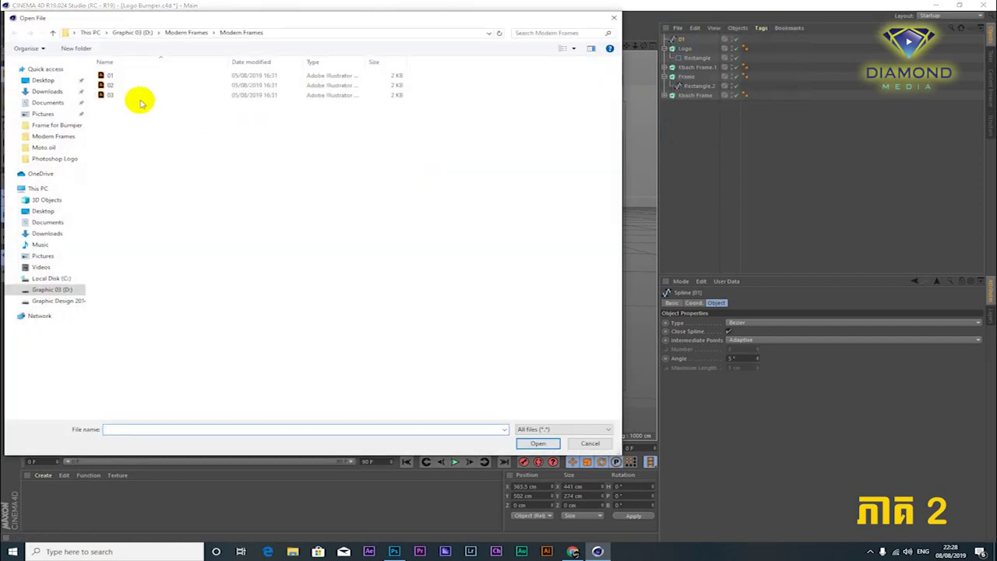
{"action": "double_click", "coordinate": [111, 85]}
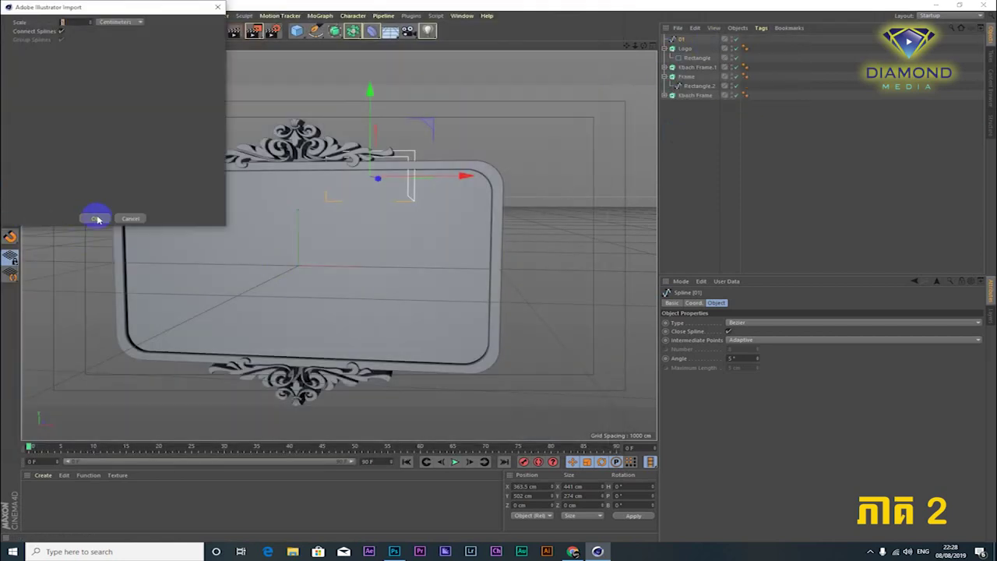
{"action": "left_click", "coordinate": [97, 219]}
{"action": "left_click", "coordinate": [678, 28]}
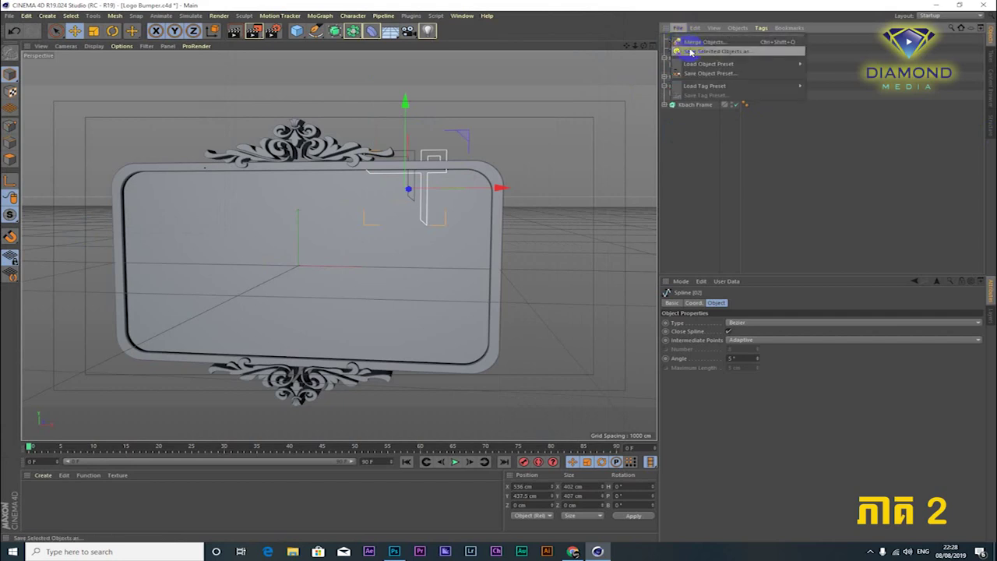
{"action": "left_click", "coordinate": [694, 42]}
{"action": "left_click", "coordinate": [109, 94]}
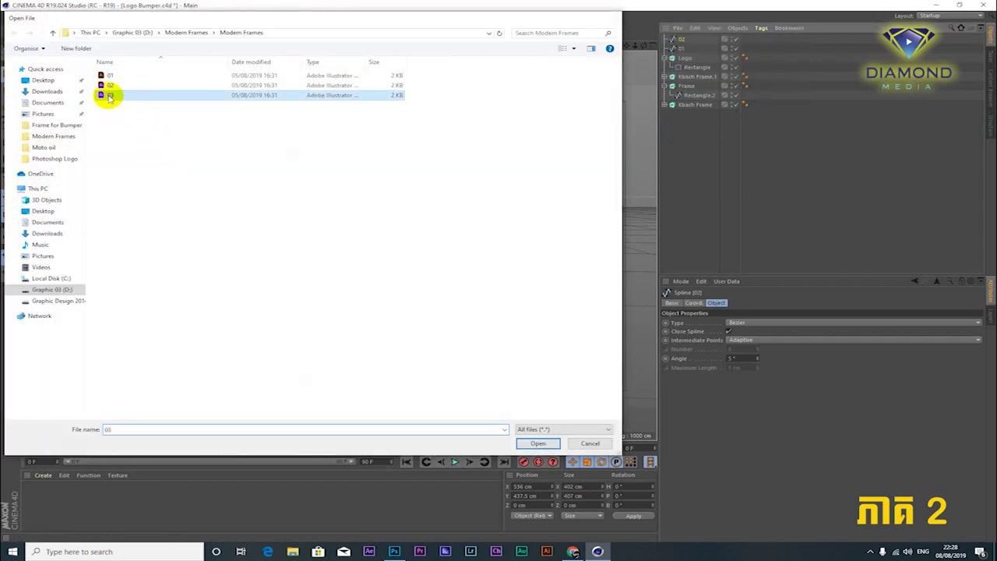
{"action": "double_click", "coordinate": [109, 95]}
{"action": "left_click", "coordinate": [98, 217]}
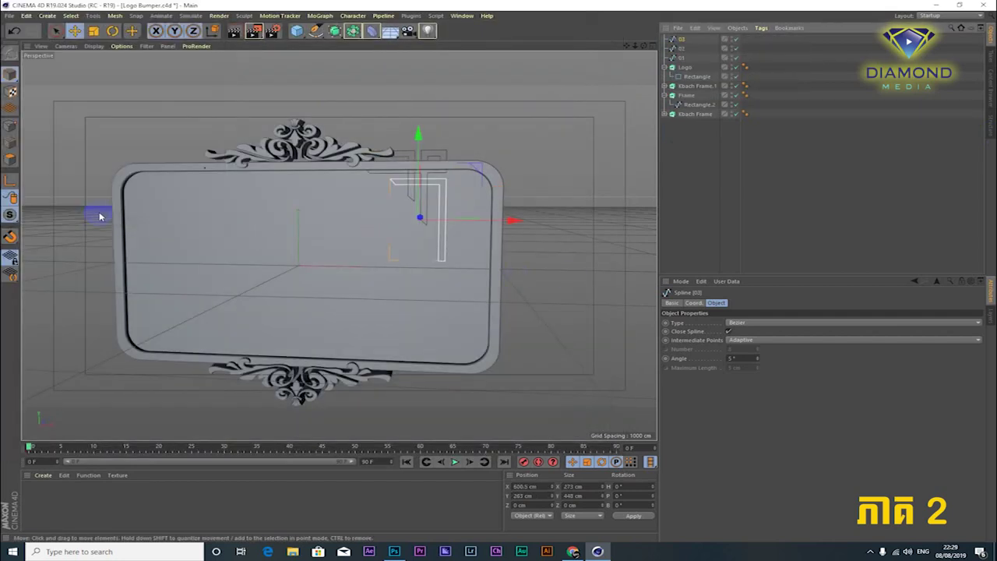
Step: Select splines 01, 02 and 03 and move them to the right of the frame
{"action": "left_click", "coordinate": [680, 59], "text": "ctrl"}
{"action": "left_click", "coordinate": [683, 41], "text": "shift"}
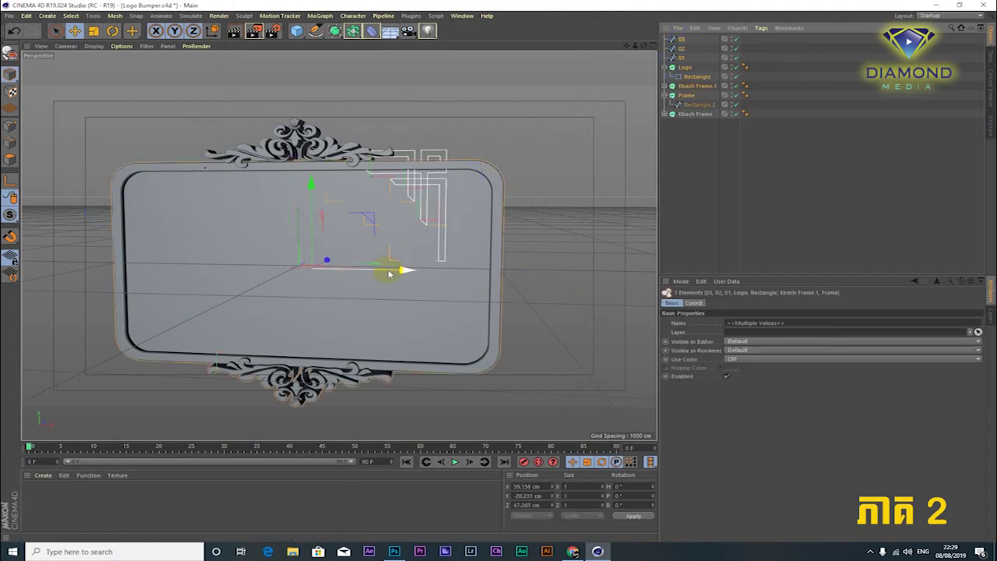
{"action": "left_click_drag", "start_coordinate": [390, 272], "coordinate": [546, 251]}
{"action": "key", "text": "ctrl+z"}
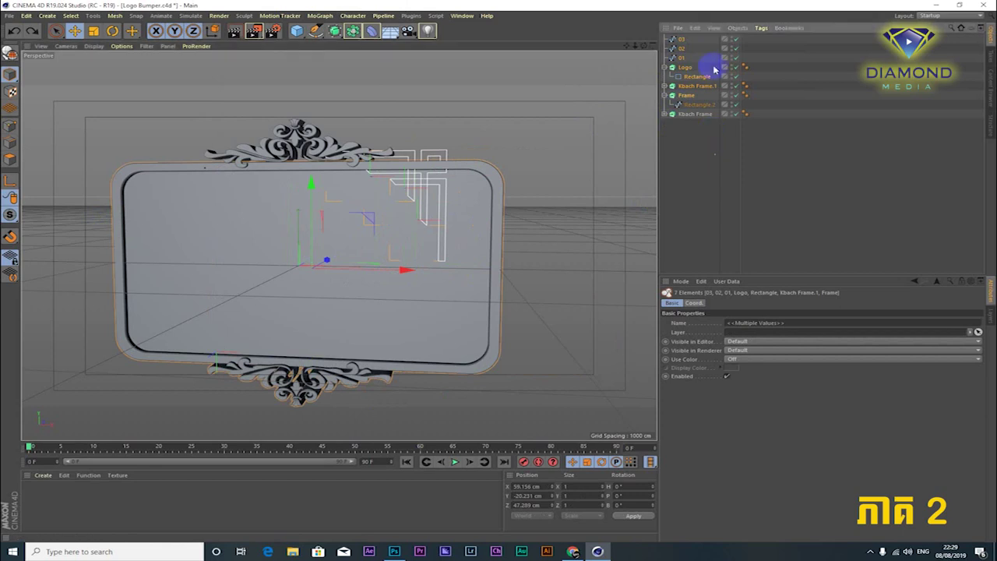
{"action": "left_click", "coordinate": [681, 58]}
{"action": "left_click", "coordinate": [682, 40], "text": "shift"}
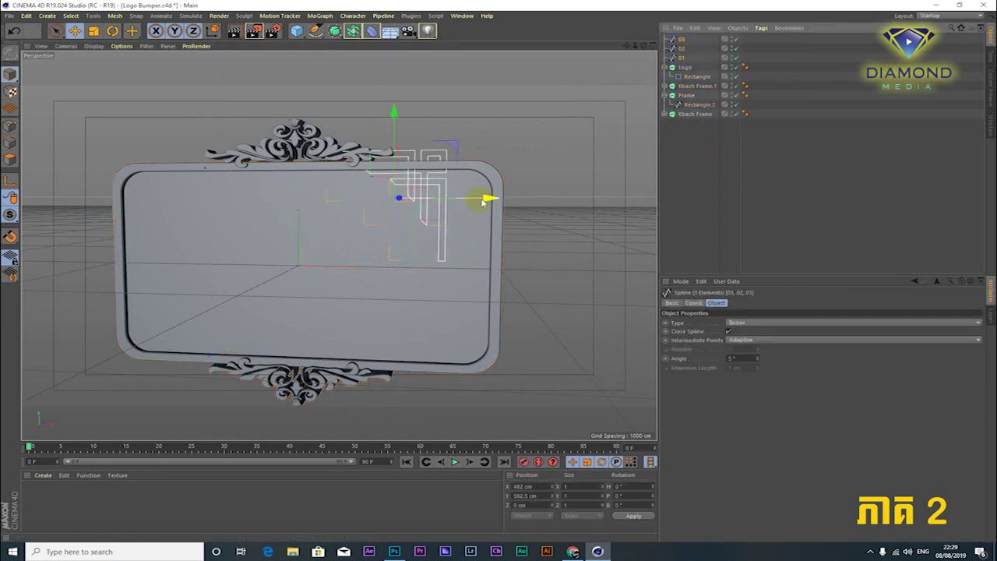
{"action": "mouse_move", "coordinate": [485, 196]}
{"action": "left_mouse_down"}
{"action": "mouse_move", "coordinate": [577, 197]}
{"action": "mouse_move", "coordinate": [555, 194]}
{"action": "left_mouse_up"}
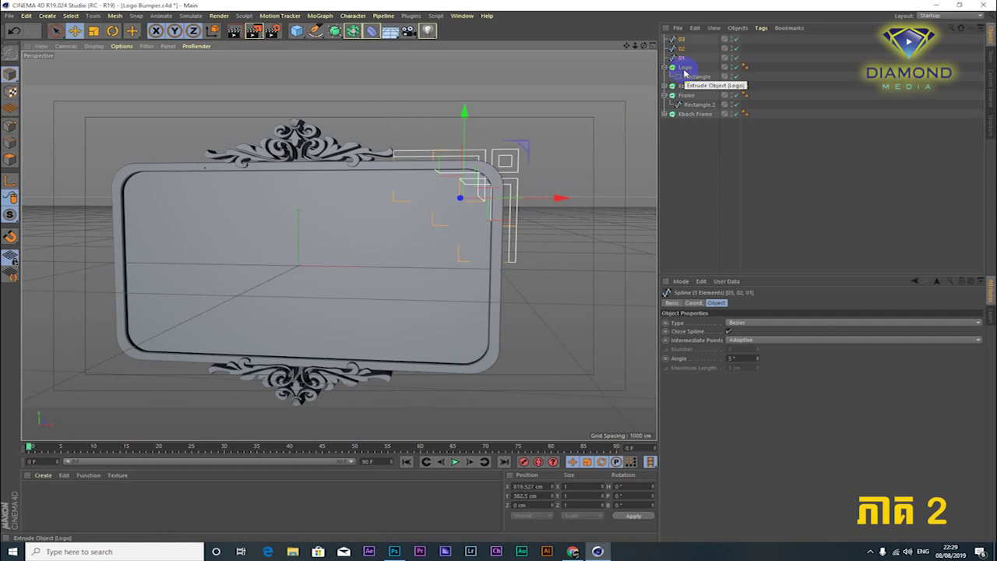
Step: Add an Extrude, rename it Red, and place spline 01 under it
{"action": "left_click", "coordinate": [710, 126]}
{"action": "left_click_drag", "start_coordinate": [334, 30], "coordinate": [400, 48]}
{"action": "left_click", "coordinate": [454, 44]}
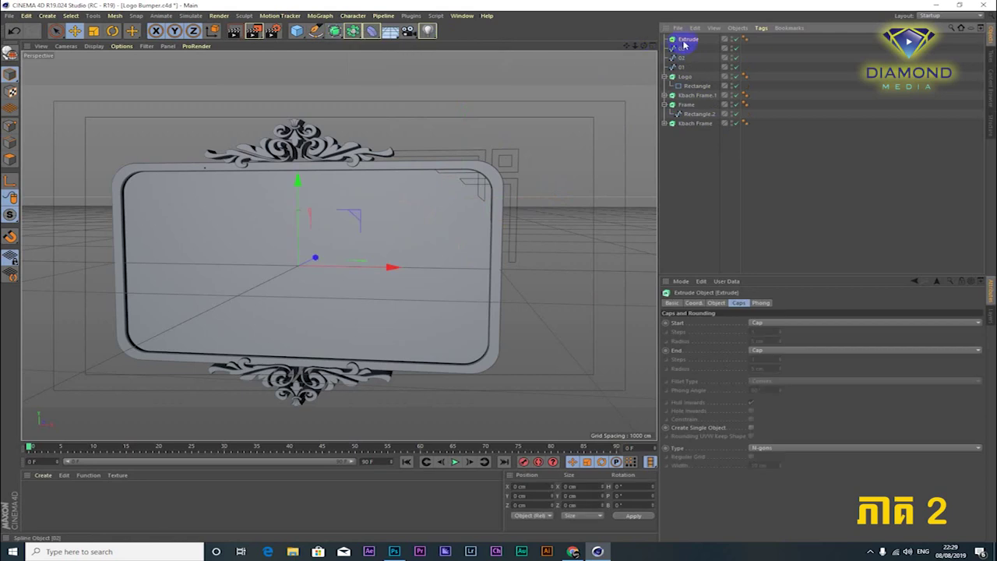
{"action": "double_click", "coordinate": [687, 39]}
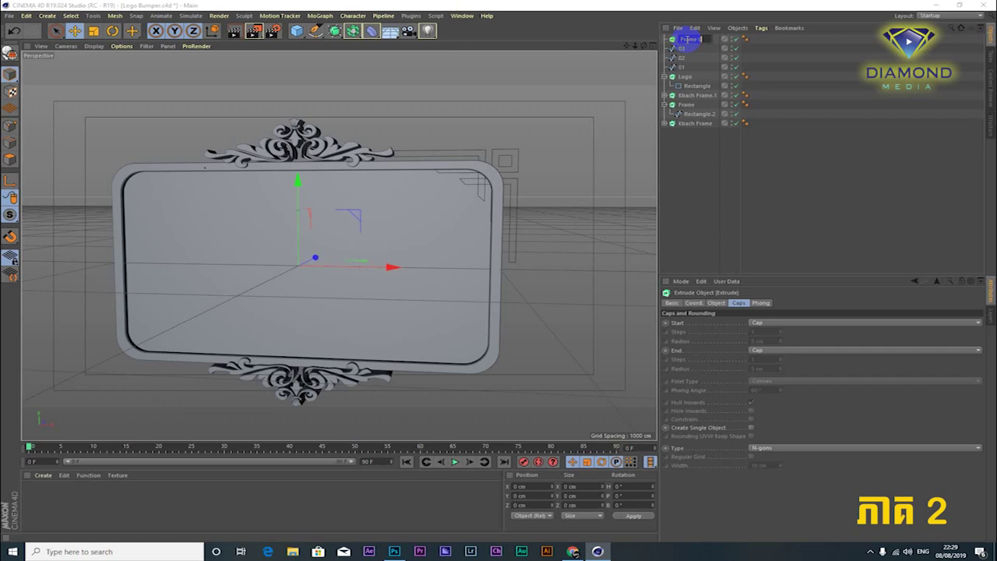
{"action": "type", "text": "1"}
{"action": "key", "text": "Return"}
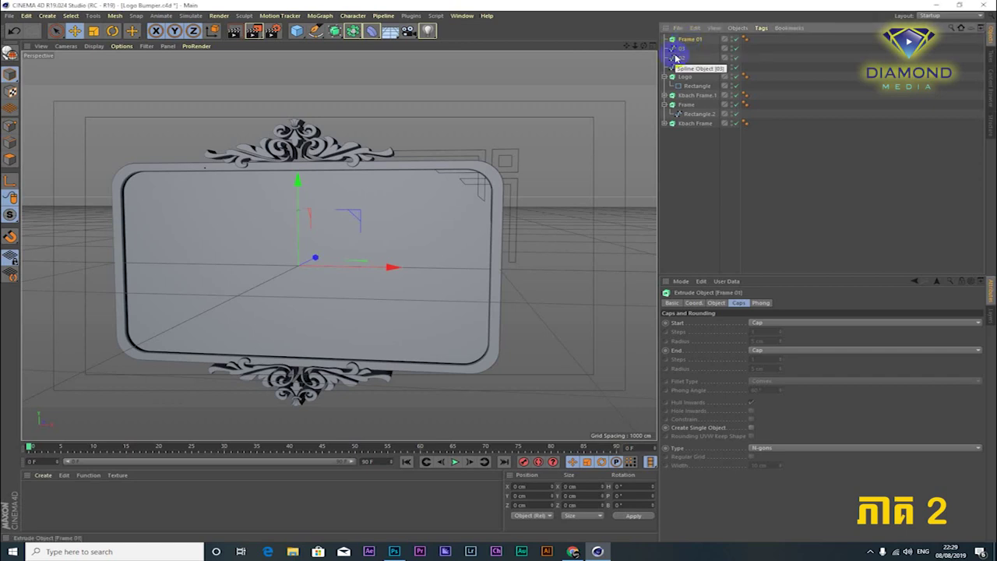
{"action": "left_click_drag", "start_coordinate": [682, 71], "coordinate": [685, 41]}
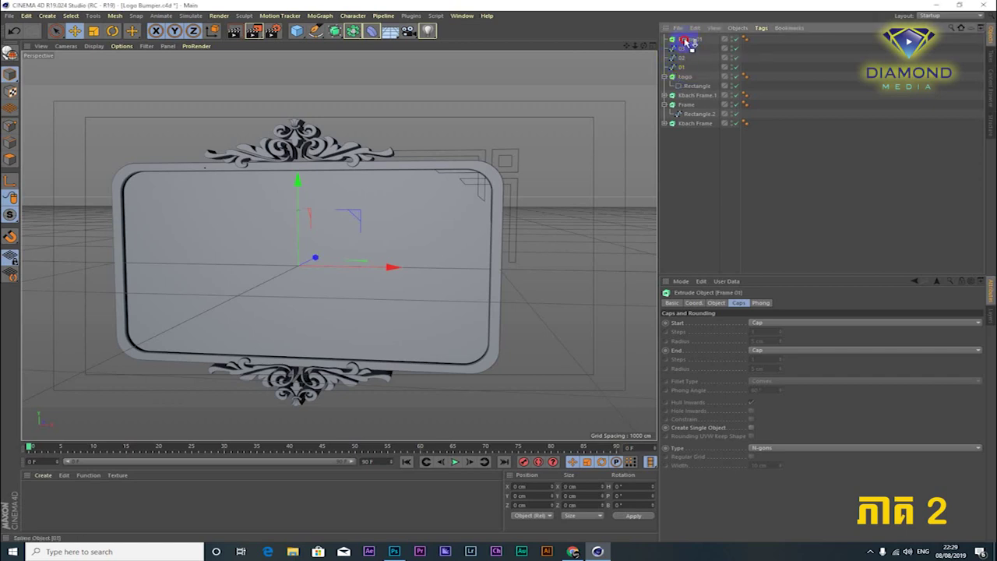
{"action": "double_click", "coordinate": [687, 40]}
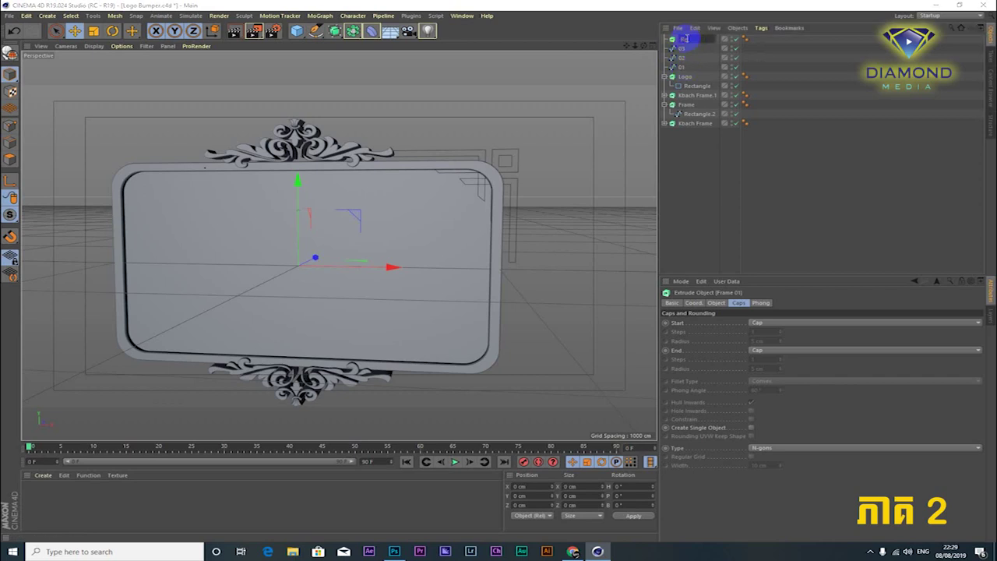
{"action": "type", "text": "Red"}
{"action": "key", "text": "Return"}
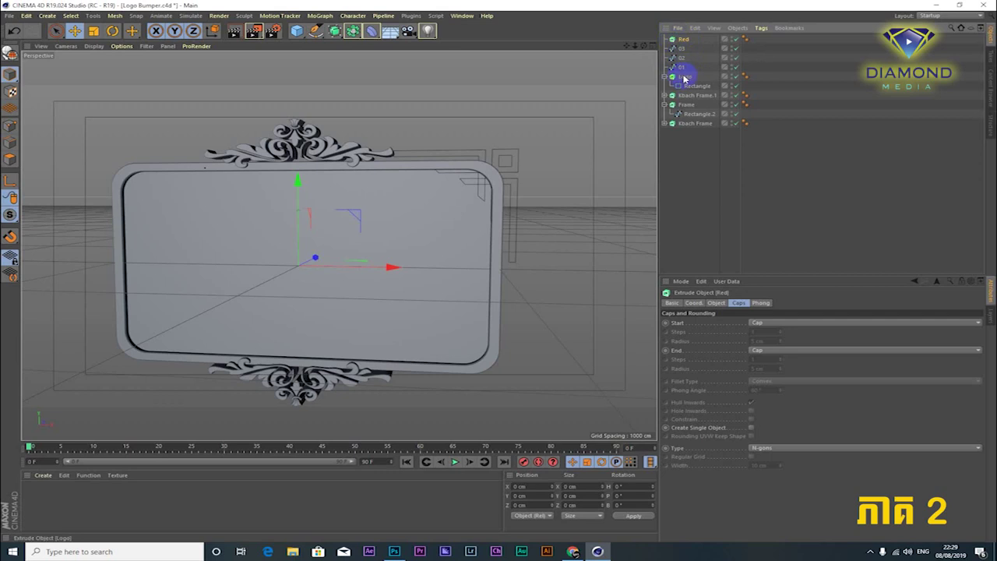
{"action": "left_click_drag", "start_coordinate": [683, 40], "coordinate": [686, 42]}
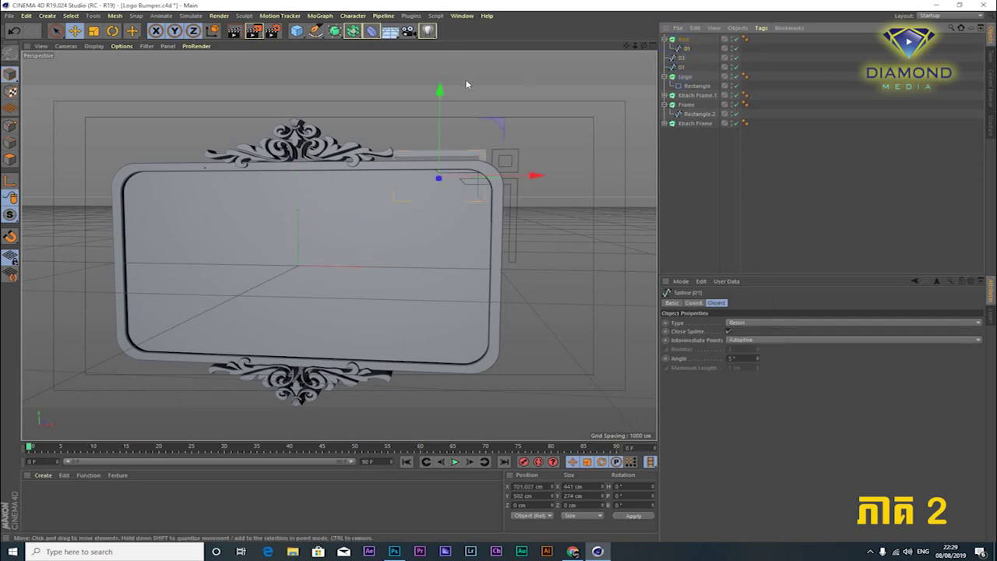
Step: Add a second Extrude and name it Gold
{"action": "left_click_drag", "start_coordinate": [335, 30], "coordinate": [452, 44]}
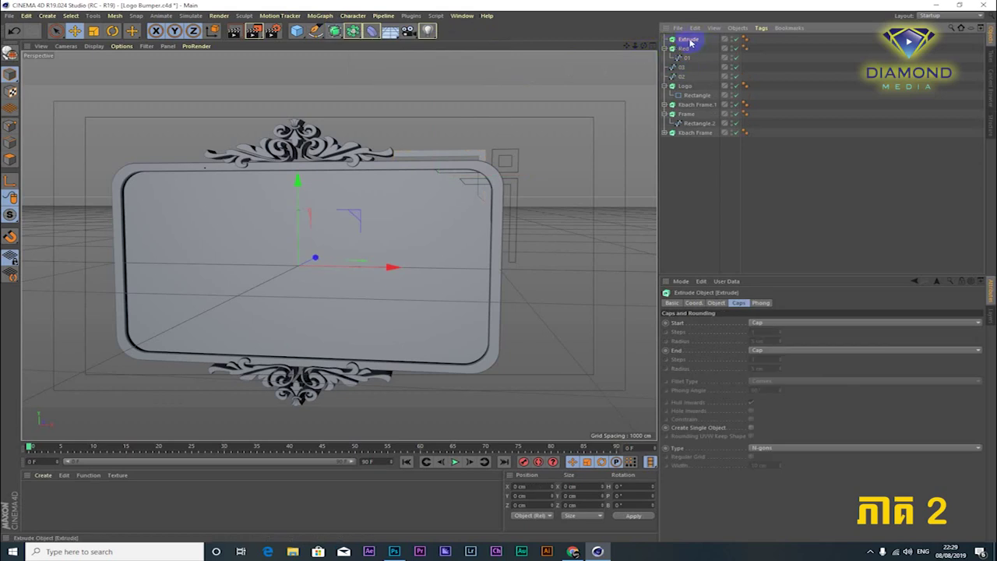
{"action": "double_click", "coordinate": [689, 39]}
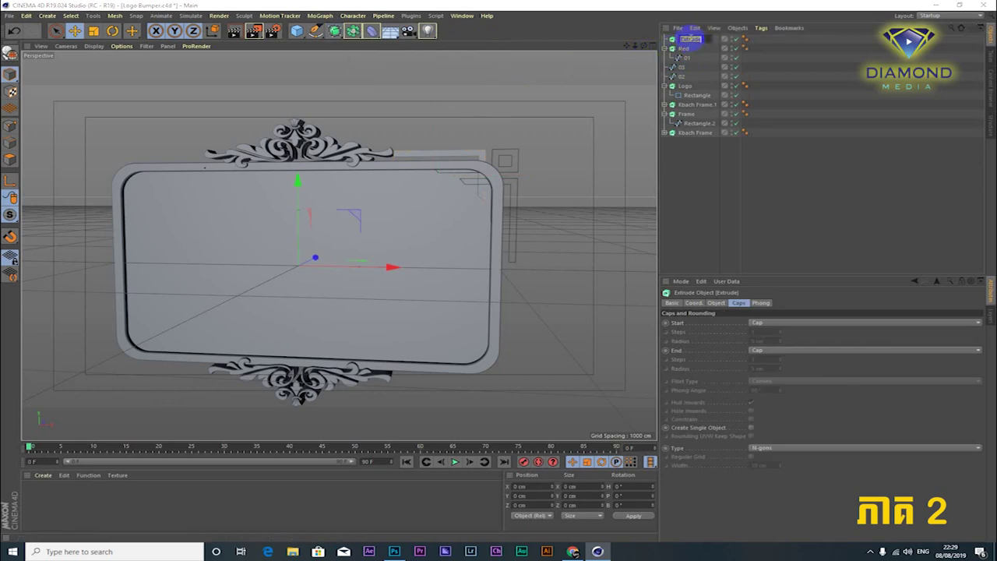
{"action": "type", "text": "Gold"}
{"action": "key", "text": "Return"}
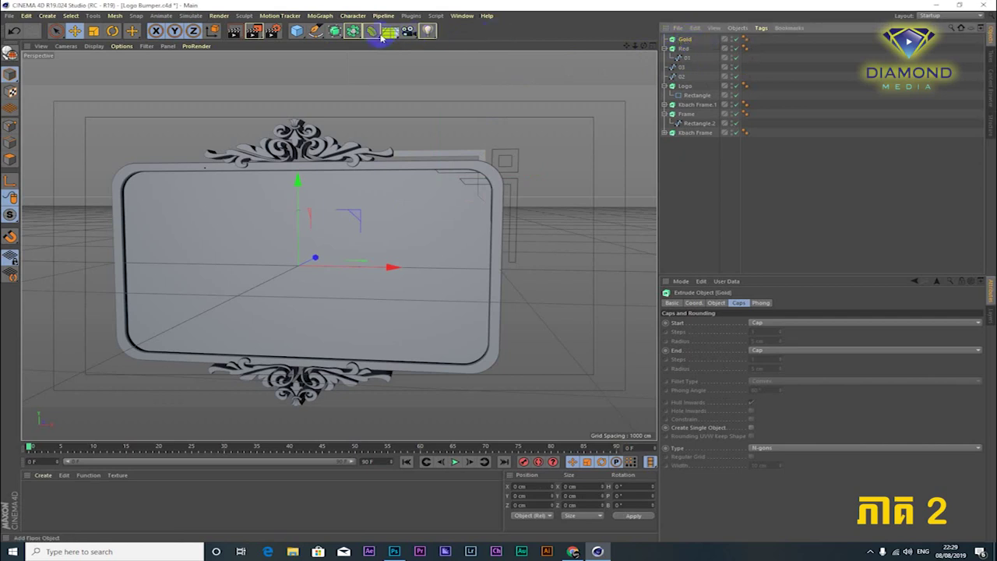
Step: Add a third Extrude named Blue, then put spline 03 under Blue and 02 under Gold
{"action": "left_click", "coordinate": [350, 33]}
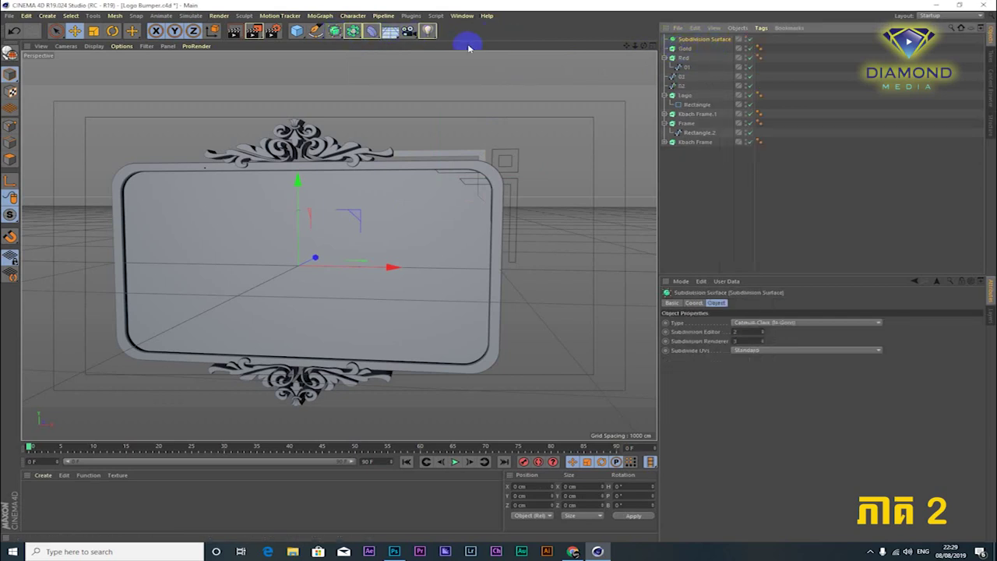
{"action": "key", "text": "ctrl+z"}
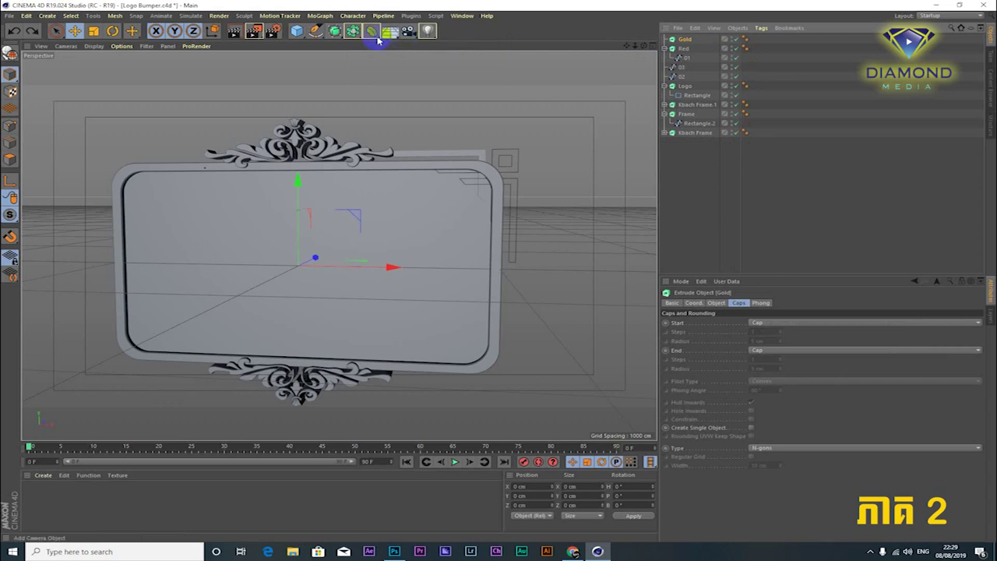
{"action": "left_click_drag", "start_coordinate": [337, 34], "coordinate": [448, 40]}
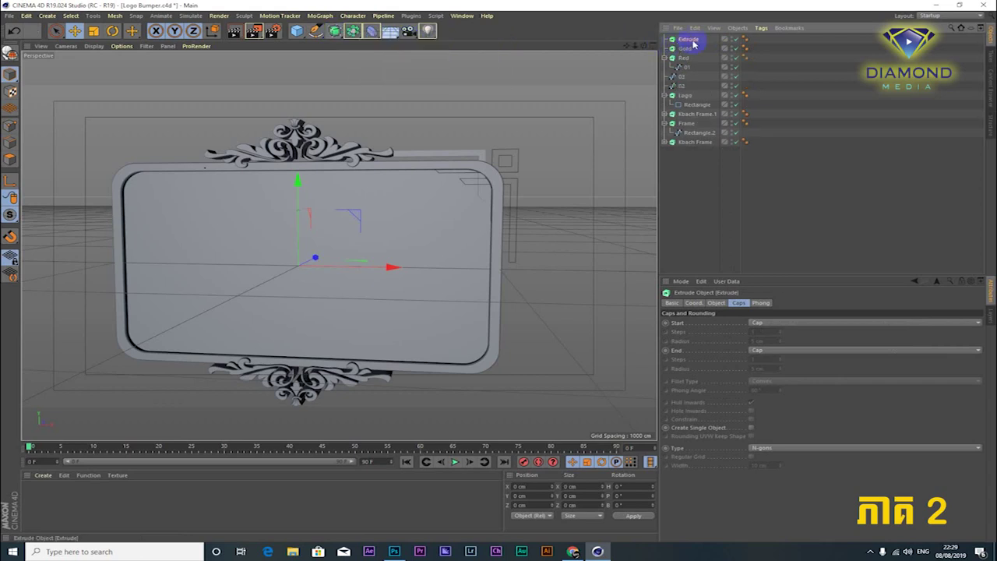
{"action": "double_click", "coordinate": [692, 40]}
{"action": "type", "text": "Blue"}
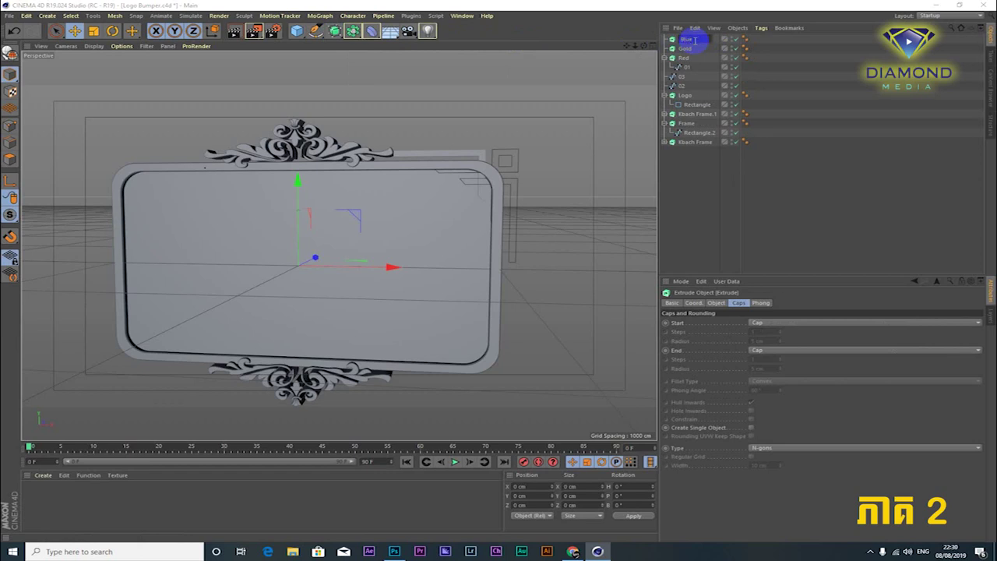
{"action": "key", "text": "Return"}
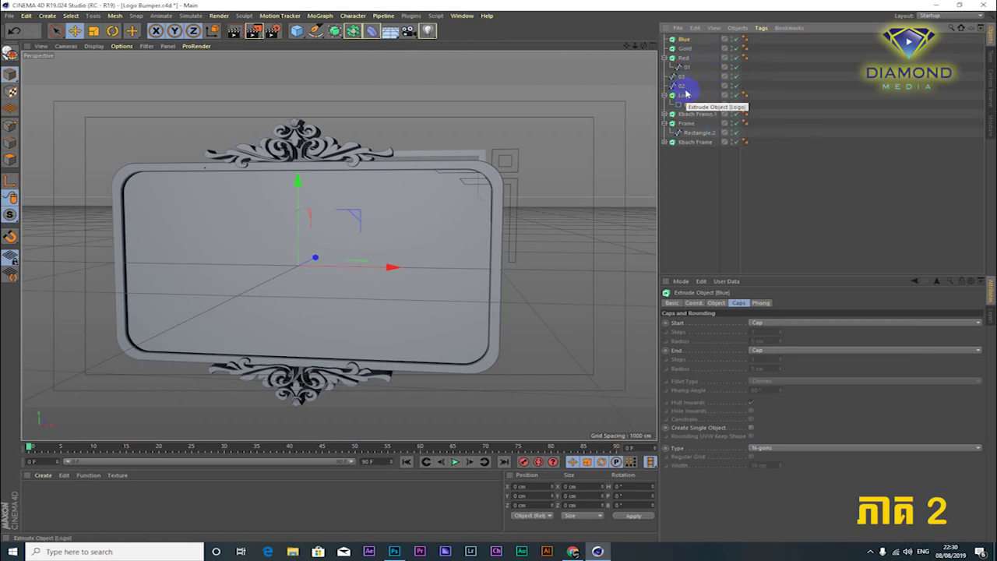
{"action": "left_click_drag", "start_coordinate": [686, 94], "coordinate": [684, 44]}
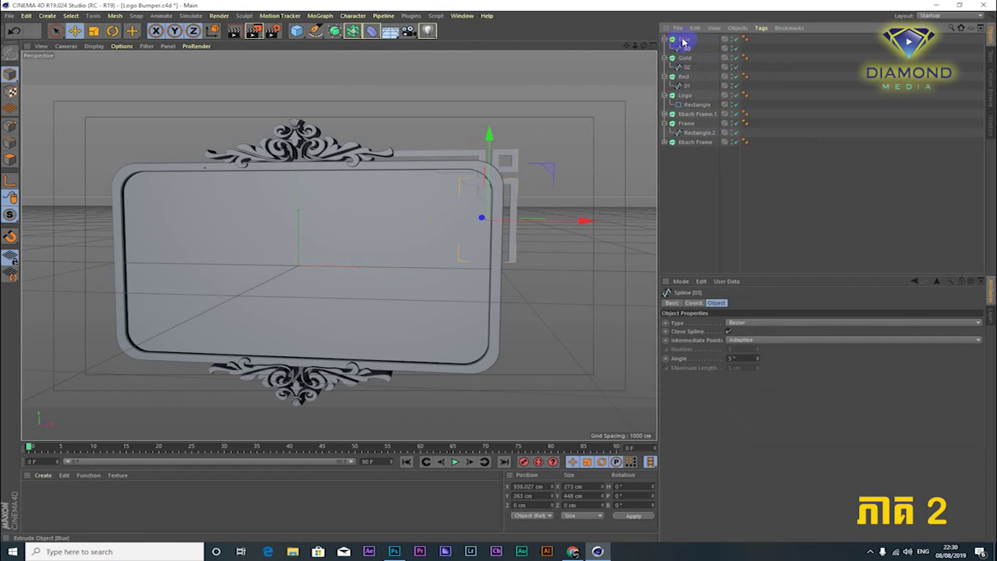
Step: Collapse the Blue, Gold and Red extrudes and select all three together
{"action": "left_click_drag", "start_coordinate": [565, 180], "coordinate": [499, 182], "text": "alt"}
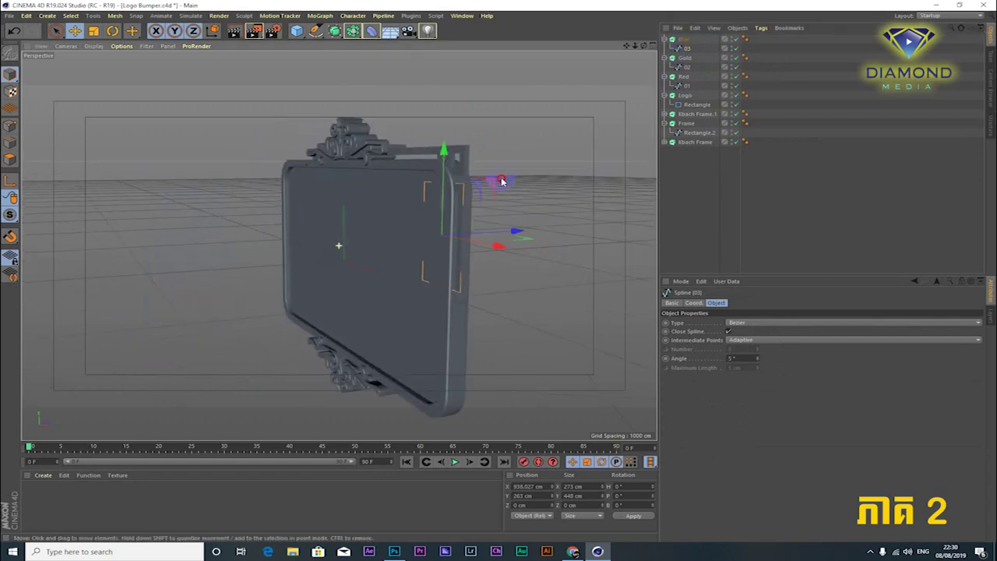
{"action": "left_click", "coordinate": [686, 79], "text": "shift"}
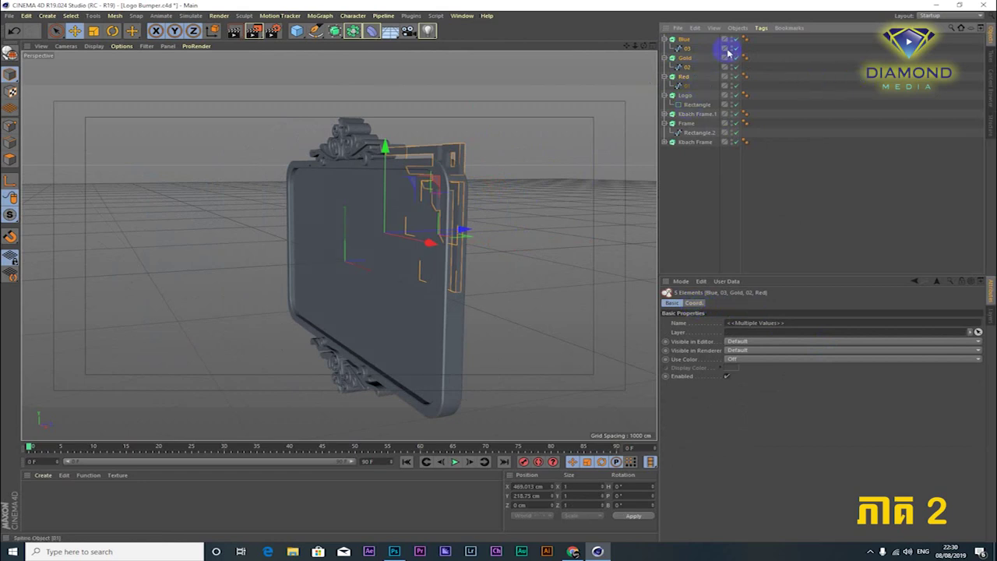
{"action": "left_click", "coordinate": [664, 39]}
{"action": "left_click", "coordinate": [664, 48]}
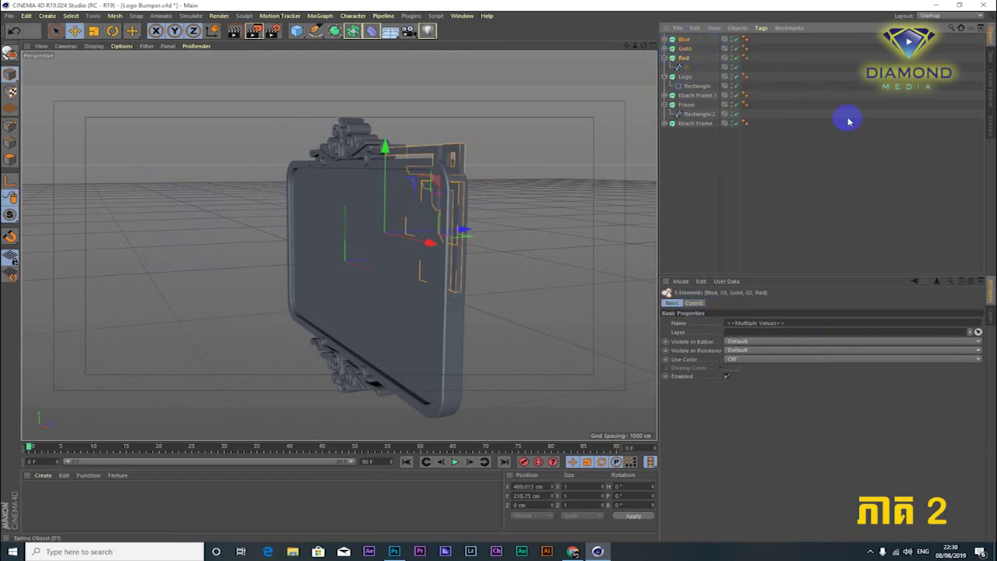
{"action": "left_click", "coordinate": [858, 123]}
{"action": "left_click", "coordinate": [684, 58]}
{"action": "left_click", "coordinate": [664, 57]}
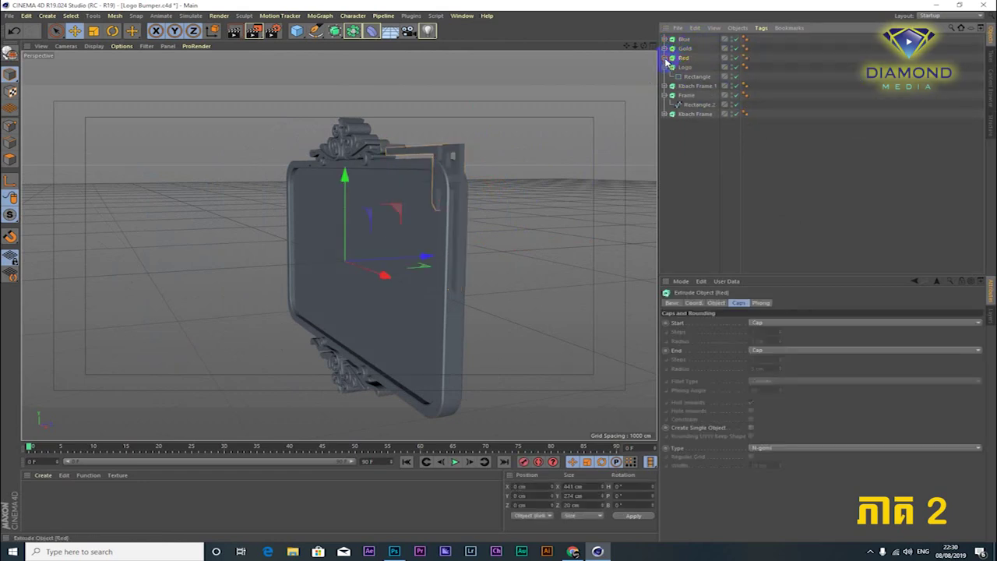
{"action": "left_click", "coordinate": [683, 39], "text": "shift"}
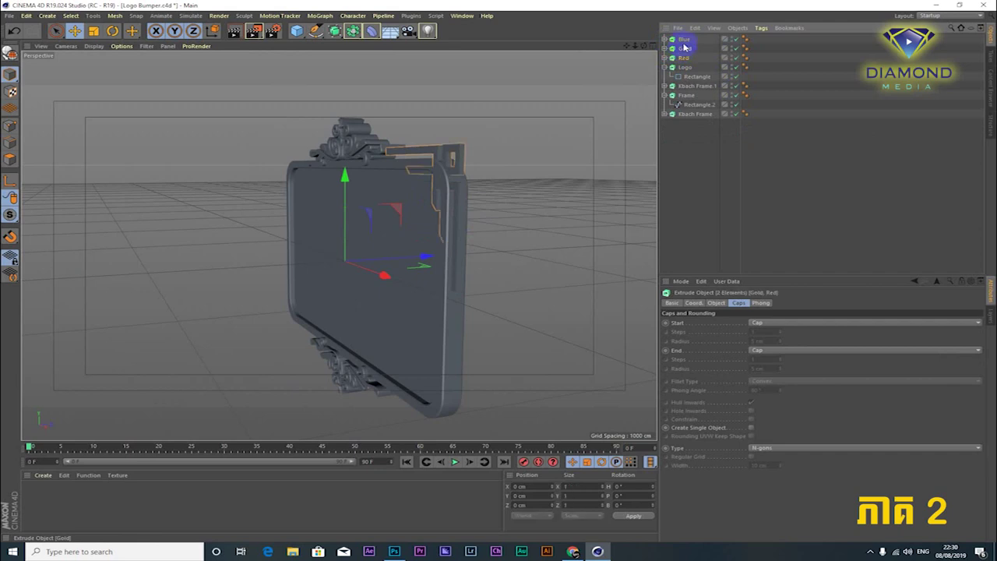
Step: Set their extrusion Movement Z to 120 cm and switch to the four-view layout
{"action": "left_click", "coordinate": [718, 303]}
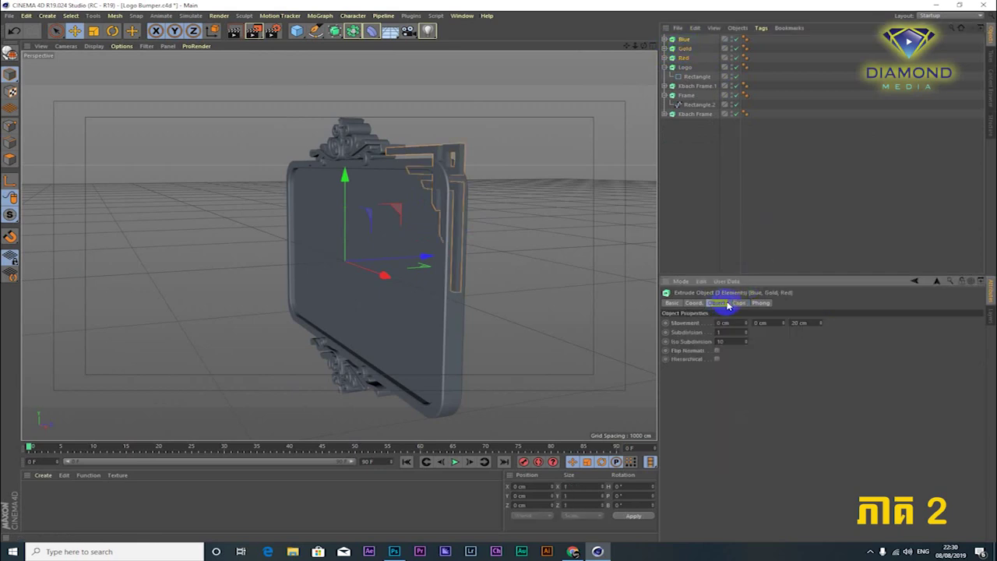
{"action": "left_click", "coordinate": [814, 324]}
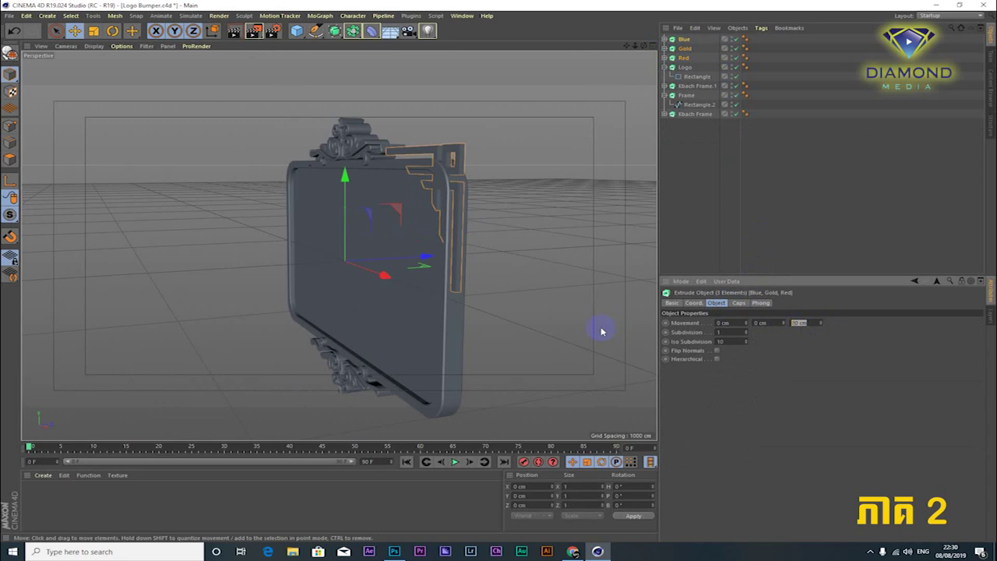
{"action": "type", "text": "120"}
{"action": "key", "text": "Return"}
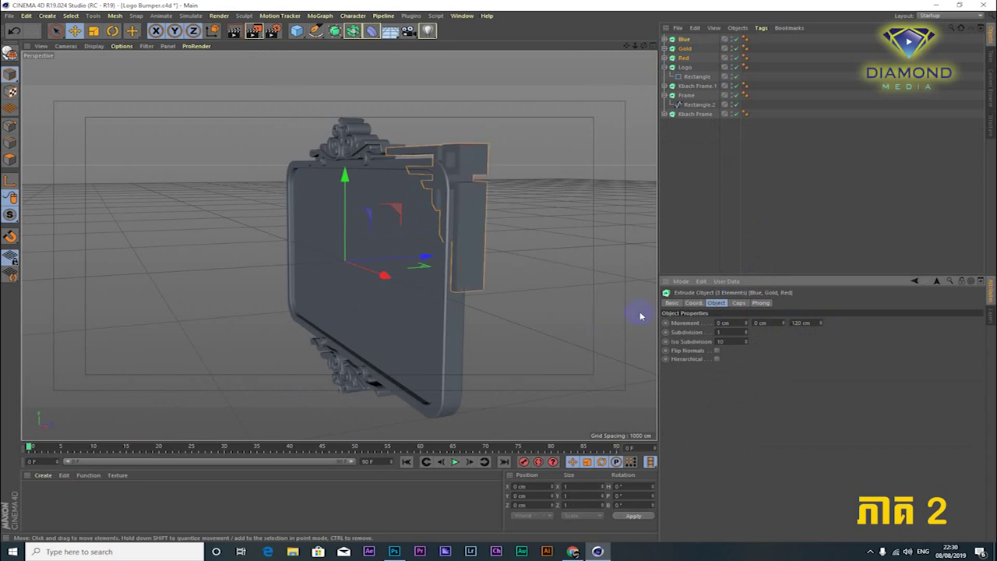
{"action": "middle_click", "coordinate": [633, 167]}
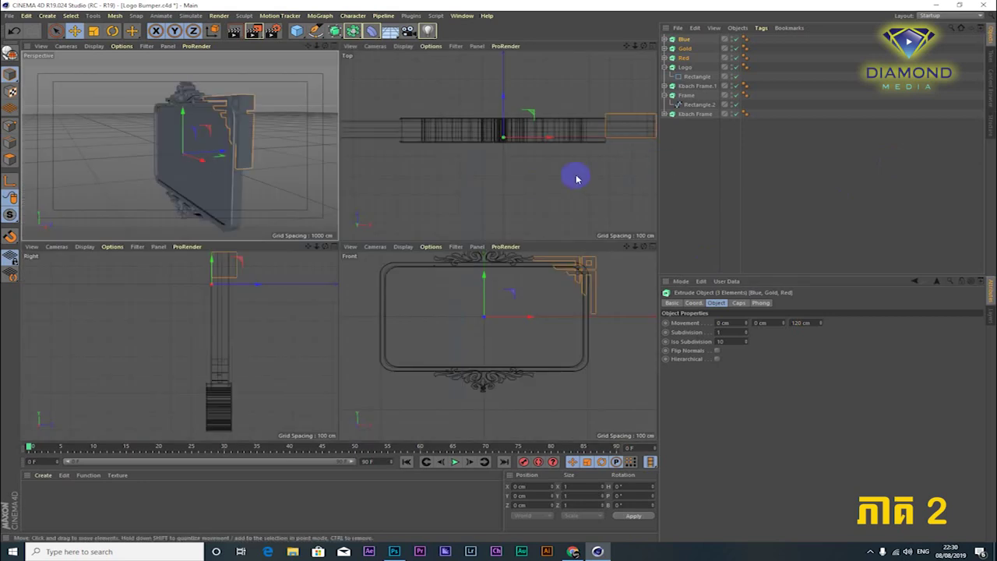
Step: In the Top view, drag the three extrudes back along Z to -19.401 cm
{"action": "middle_click_drag", "start_coordinate": [572, 184], "coordinate": [412, 147], "text": "alt"}
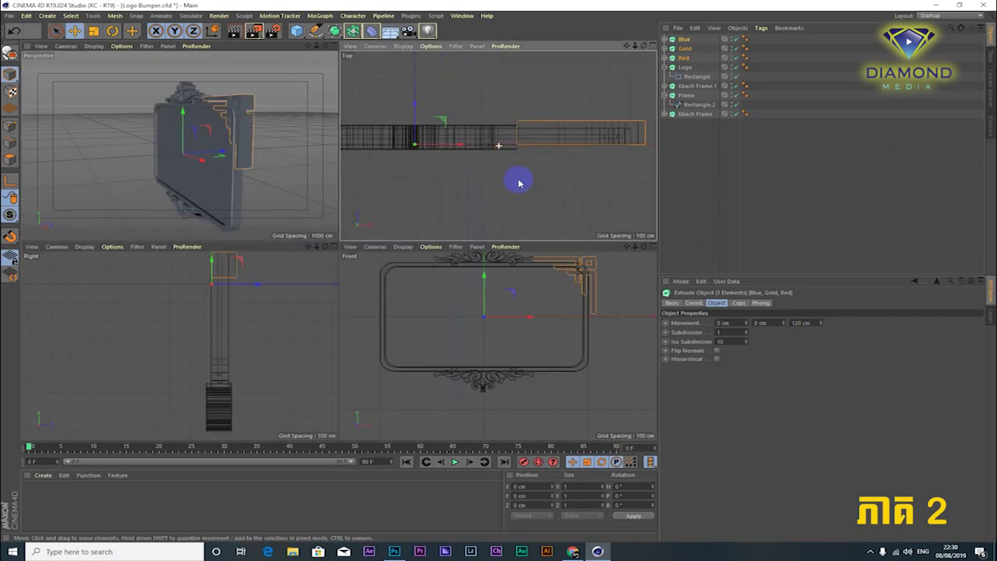
{"action": "left_click_drag", "start_coordinate": [397, 112], "coordinate": [387, 108]}
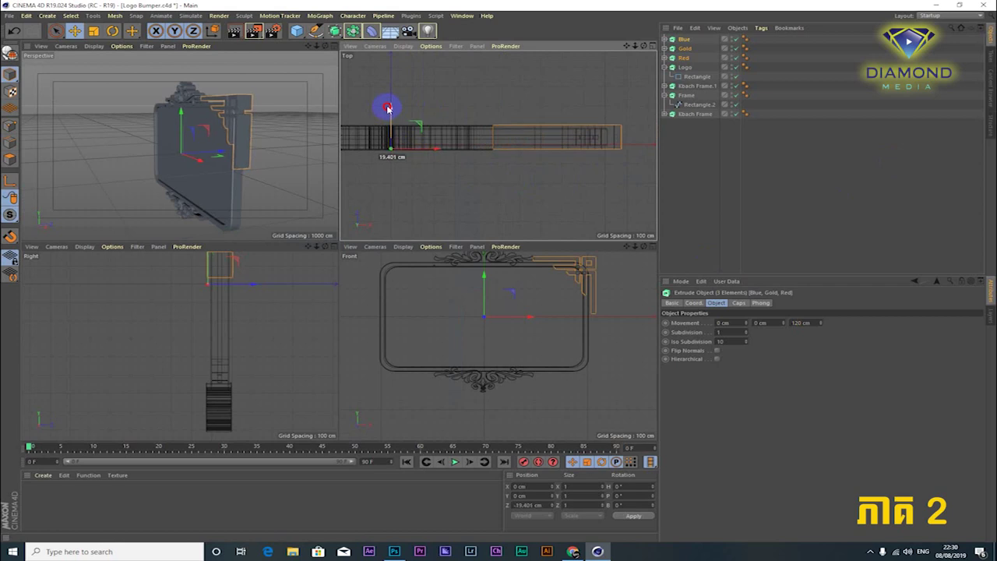
{"action": "left_click_drag", "start_coordinate": [389, 109], "coordinate": [389, 109]}
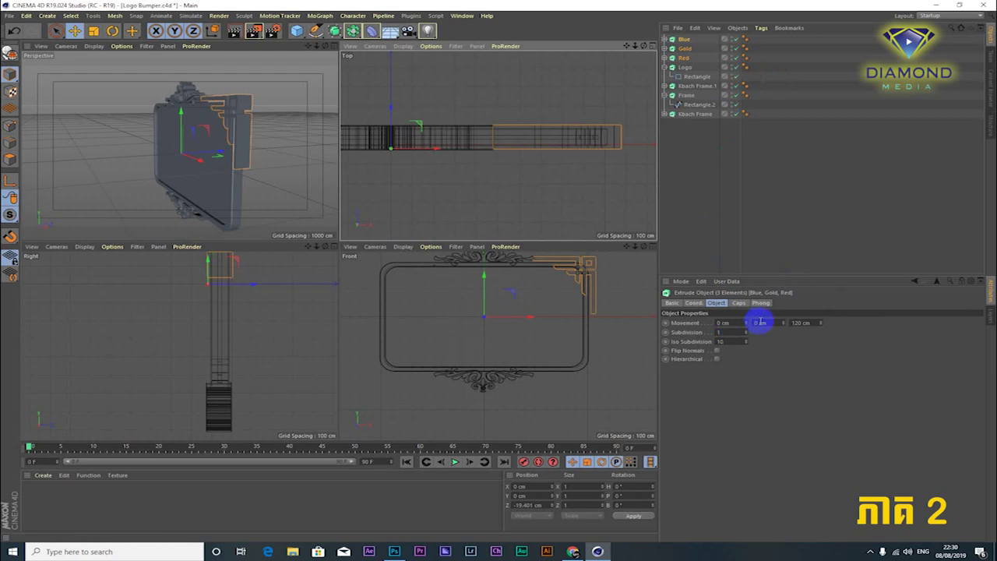
Step: Set Start and End caps of the Blue, Gold and Red extrudes to Fillet Cap, 5 cm radius
{"action": "left_click", "coordinate": [738, 303]}
{"action": "left_click", "coordinate": [782, 324]}
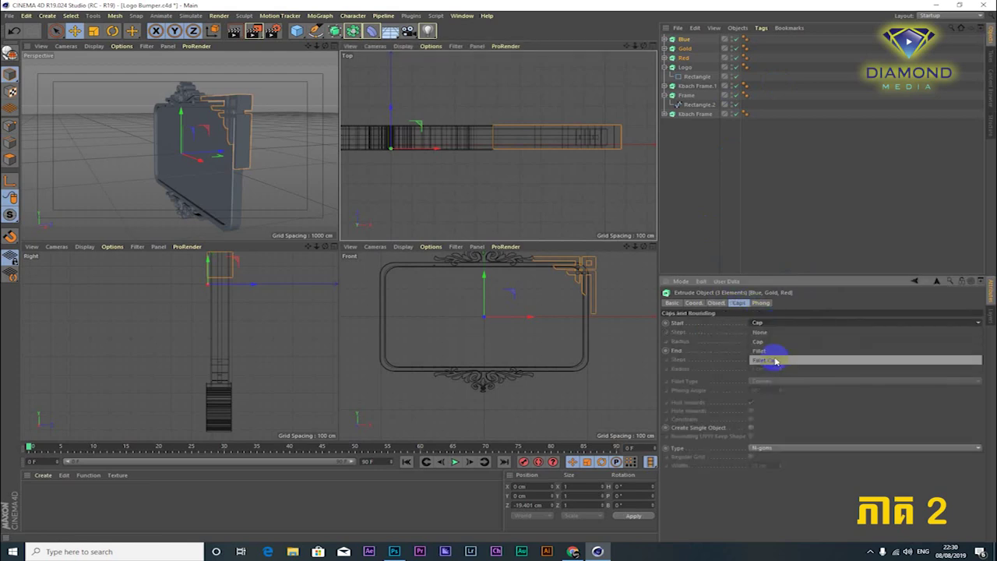
{"action": "left_click", "coordinate": [765, 360]}
{"action": "left_click", "coordinate": [788, 351]}
{"action": "left_click", "coordinate": [766, 388]}
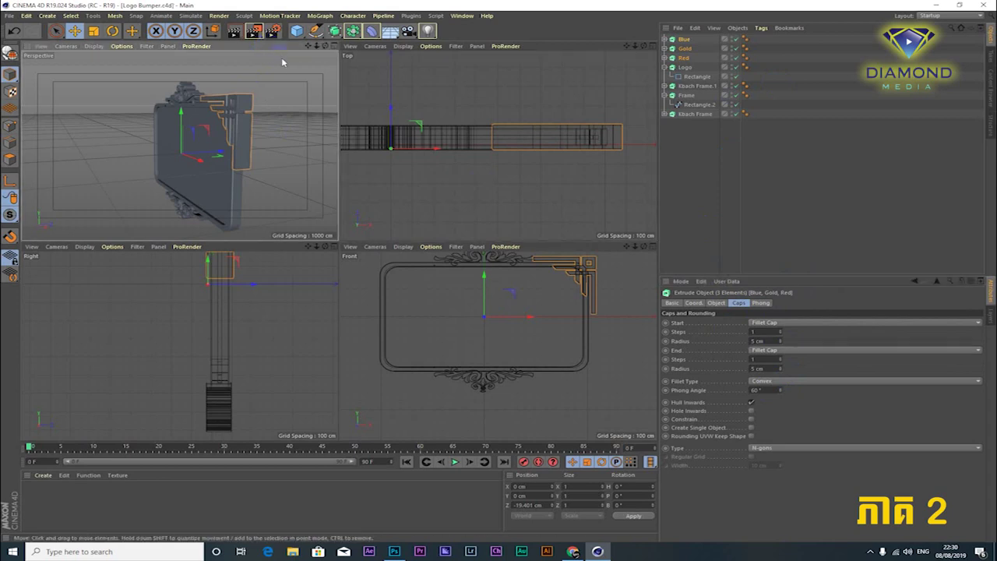
{"action": "mouse_move", "coordinate": [317, 160]}
{"action": "left_mouse_down", "text": "alt"}
{"action": "mouse_move", "coordinate": [307, 145]}
{"action": "mouse_move", "coordinate": [164, 167]}
{"action": "mouse_move", "coordinate": [202, 148]}
{"action": "mouse_move", "coordinate": [249, 147]}
{"action": "left_mouse_up", "text": "alt"}
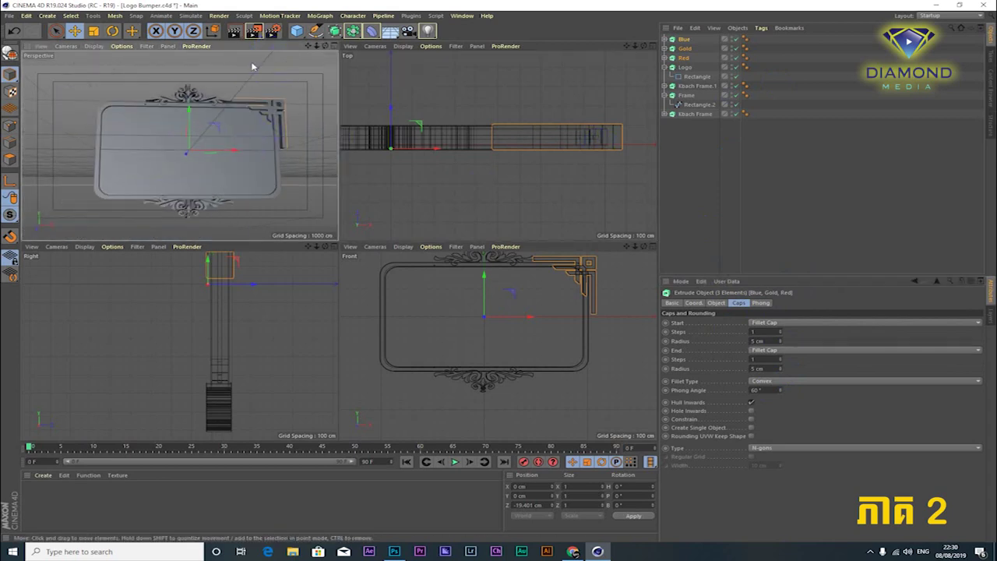
{"action": "left_click", "coordinate": [94, 30]}
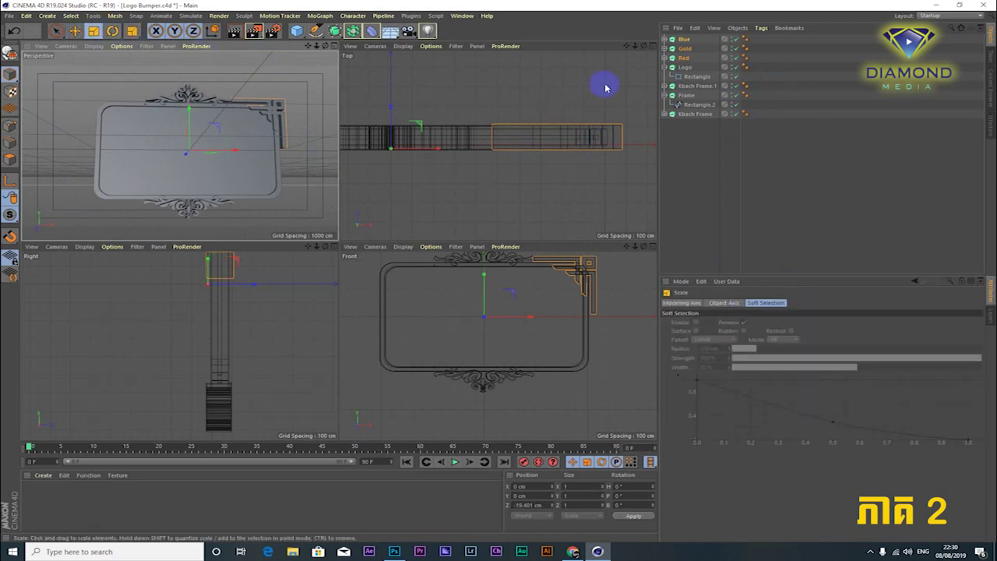
Step: Scale the logo pieces down slightly and move them toward the frame's top-right corner
{"action": "left_click_drag", "start_coordinate": [597, 56], "coordinate": [532, 96]}
{"action": "left_click", "coordinate": [75, 31]}
{"action": "left_click_drag", "start_coordinate": [439, 151], "coordinate": [467, 142]}
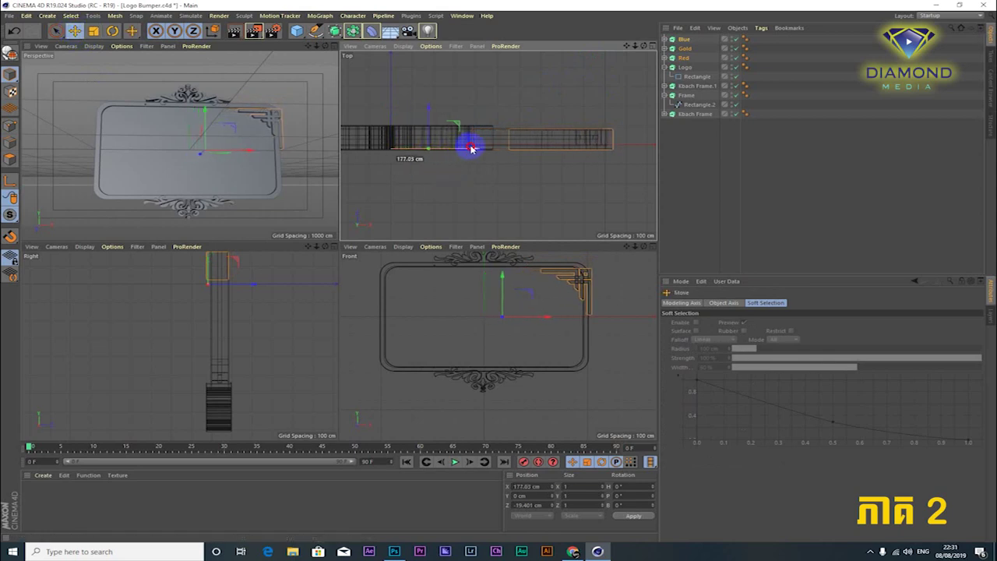
{"action": "left_click_drag", "start_coordinate": [429, 107], "coordinate": [434, 109]}
{"action": "left_click_drag", "start_coordinate": [507, 276], "coordinate": [508, 267]}
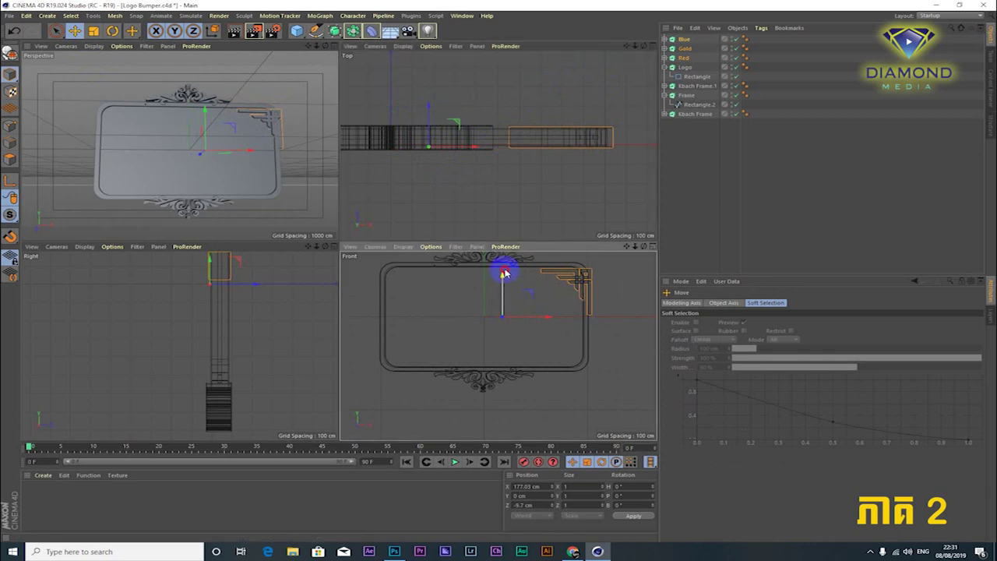
{"action": "middle_click_drag", "start_coordinate": [594, 304], "coordinate": [597, 350], "text": "alt"}
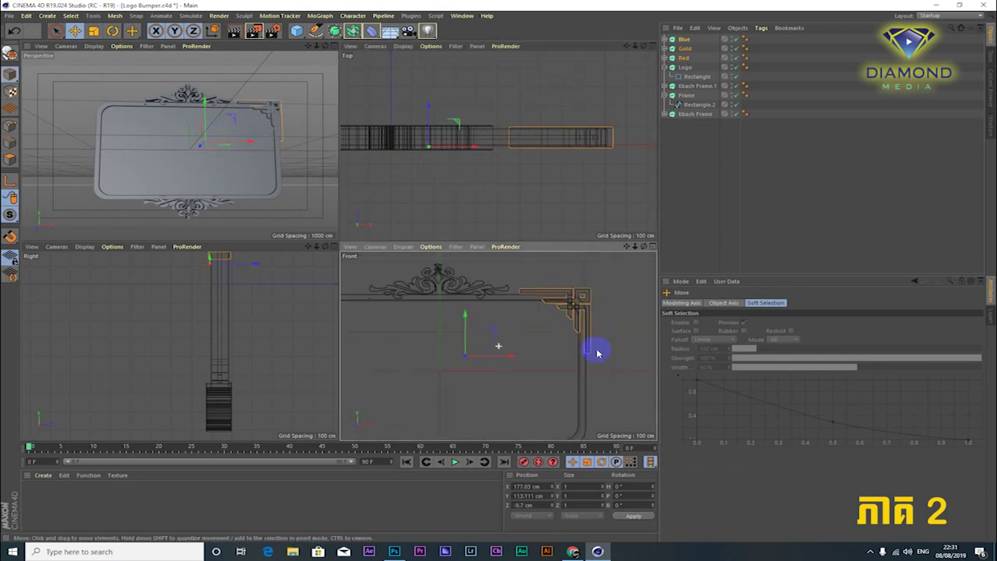
{"action": "left_click_drag", "start_coordinate": [510, 357], "coordinate": [518, 357]}
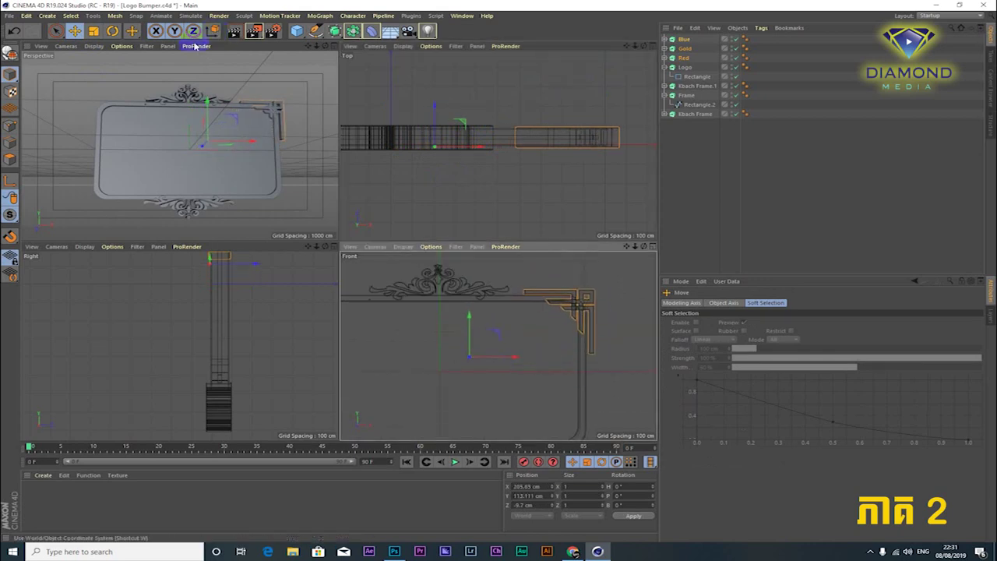
{"action": "left_click_drag", "start_coordinate": [572, 205], "coordinate": [590, 203]}
{"action": "key", "text": "ctrl+z"}
Step: Enlarge the logo pieces slightly and fine-tune their X and Y position at the corner
{"action": "left_click", "coordinate": [94, 31]}
{"action": "left_click_drag", "start_coordinate": [555, 88], "coordinate": [580, 81]}
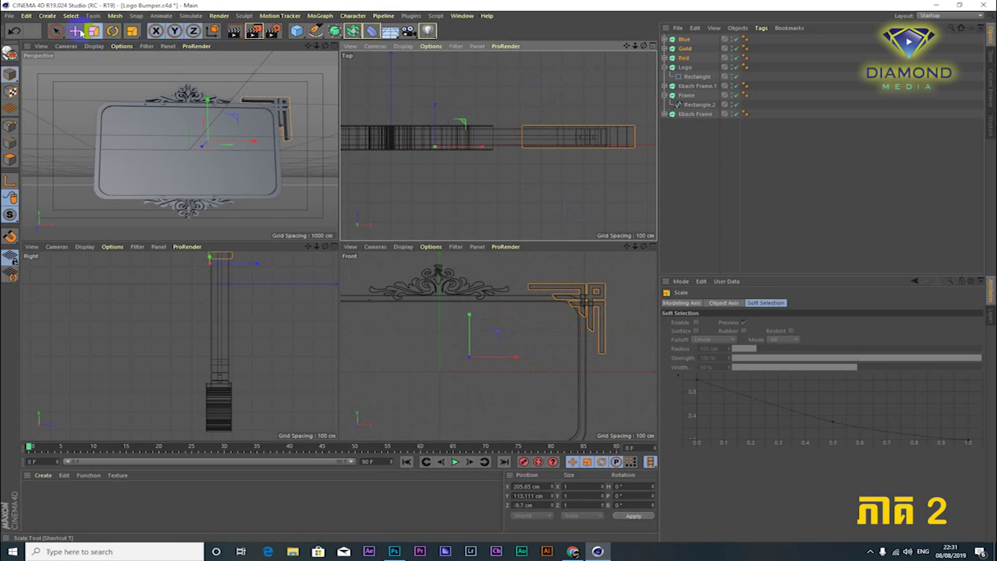
{"action": "left_click", "coordinate": [75, 30]}
{"action": "left_click_drag", "start_coordinate": [513, 359], "coordinate": [502, 358]}
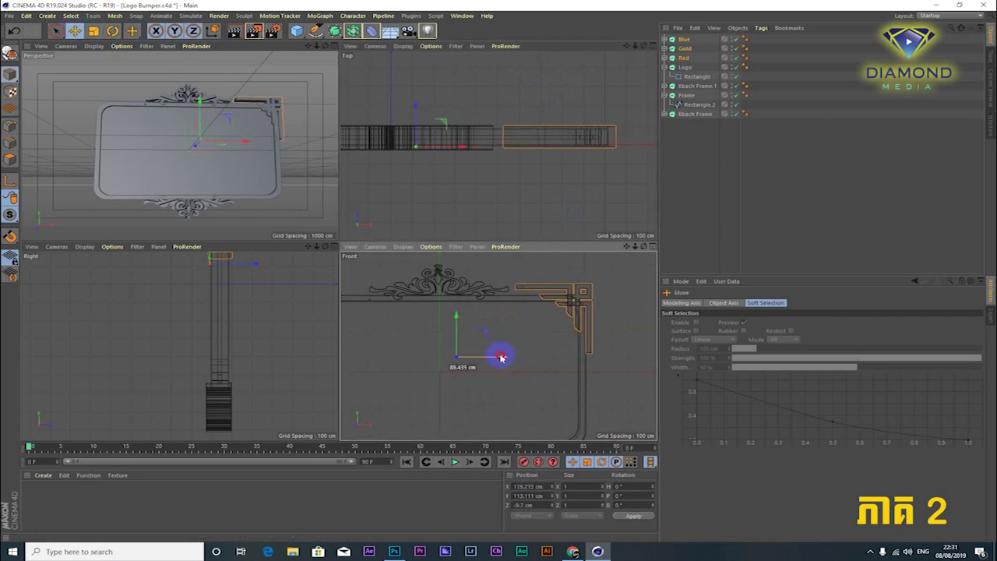
{"action": "left_click_drag", "start_coordinate": [457, 316], "coordinate": [457, 324]}
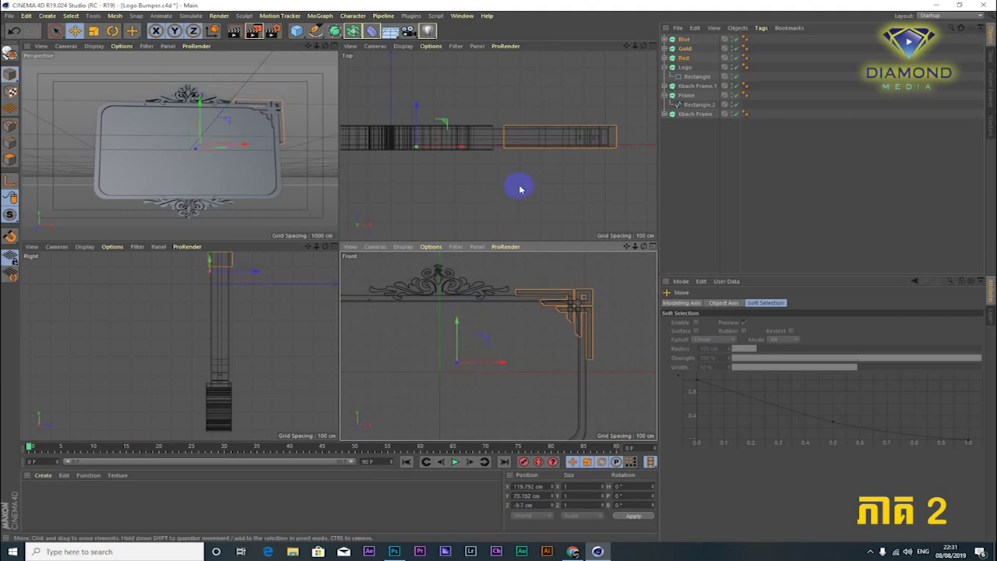
Step: Reselect the three extrudes, keep the 120 cm depth, and shift them along Z to -18.401 cm
{"action": "left_click_drag", "start_coordinate": [714, 51], "coordinate": [671, 33]}
{"action": "left_click", "coordinate": [741, 303]}
{"action": "left_click", "coordinate": [716, 303]}
{"action": "left_click", "coordinate": [802, 322]}
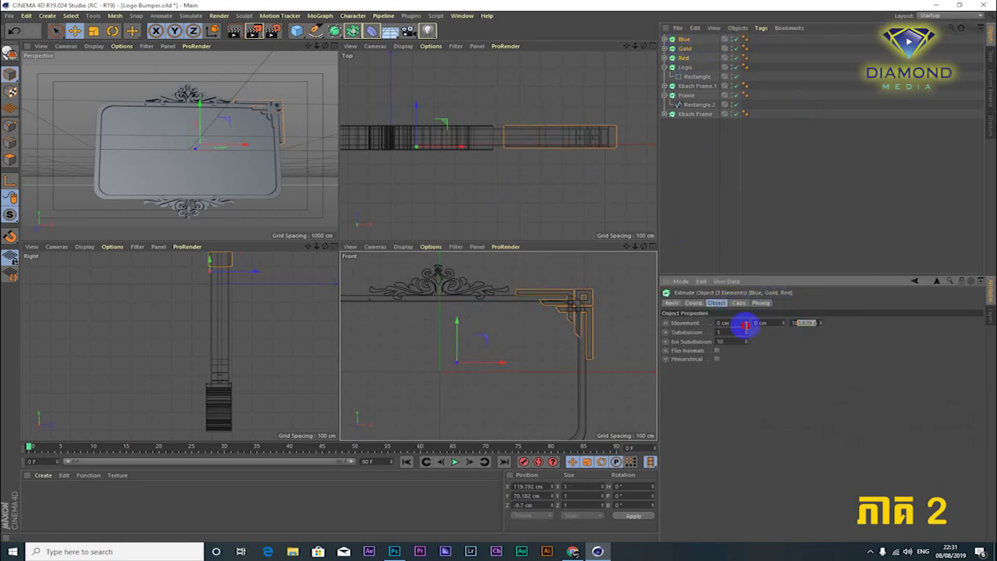
{"action": "type", "text": "120"}
{"action": "left_click", "coordinate": [813, 272]}
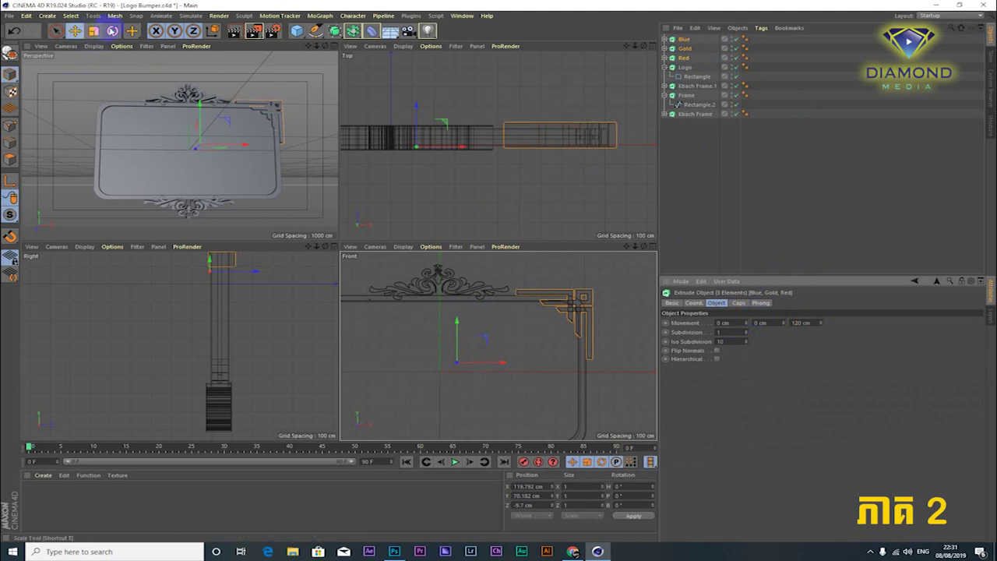
{"action": "left_click", "coordinate": [75, 31]}
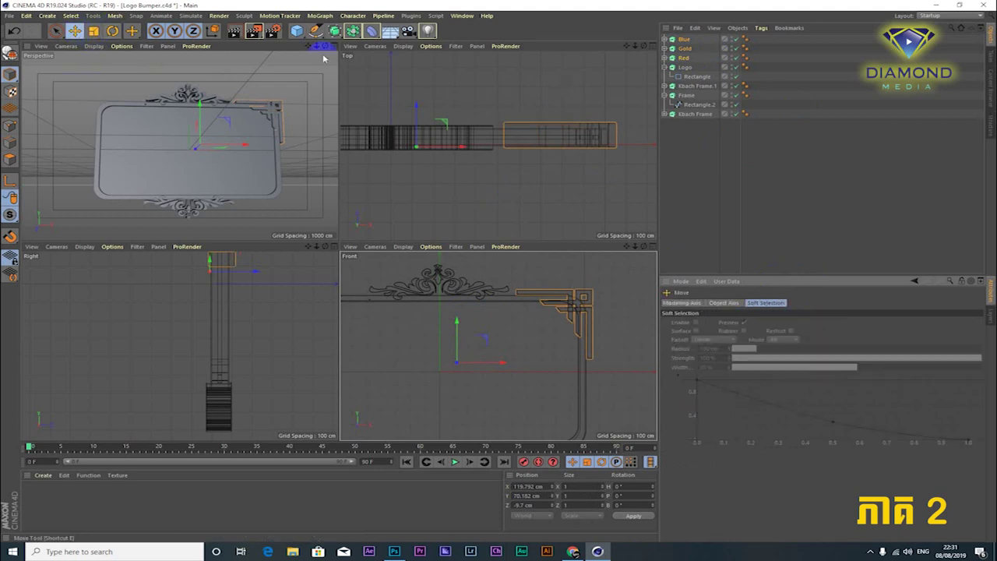
{"action": "left_click", "coordinate": [417, 106]}
{"action": "left_click_drag", "start_coordinate": [417, 107], "coordinate": [415, 109]}
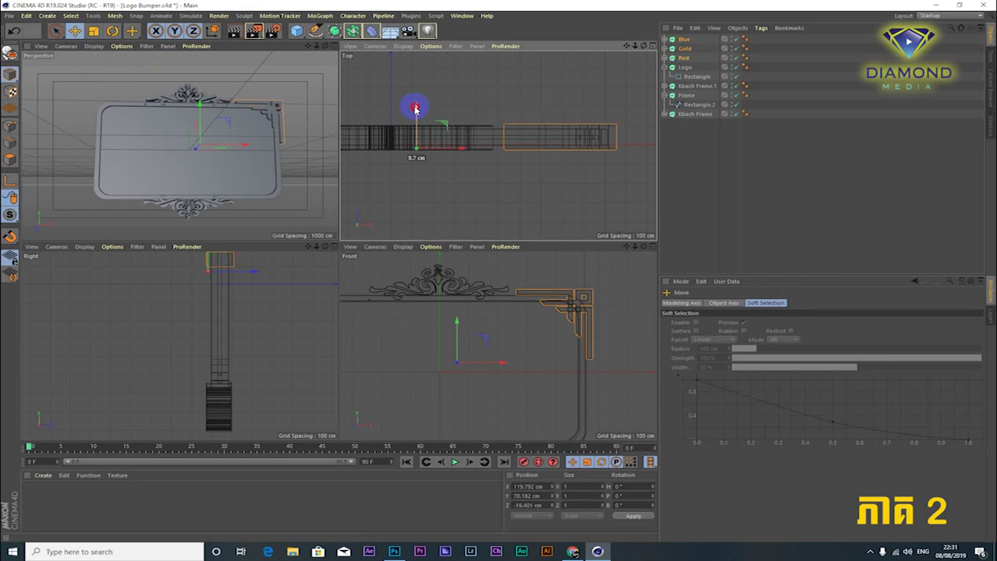
Step: Orbit the Perspective view and zoom the Front view out to show the whole frame
{"action": "mouse_move", "coordinate": [222, 116]}
{"action": "left_mouse_down", "text": "alt"}
{"action": "mouse_move", "coordinate": [238, 138]}
{"action": "mouse_move", "coordinate": [227, 138]}
{"action": "mouse_move", "coordinate": [297, 99]}
{"action": "left_mouse_up", "text": "alt"}
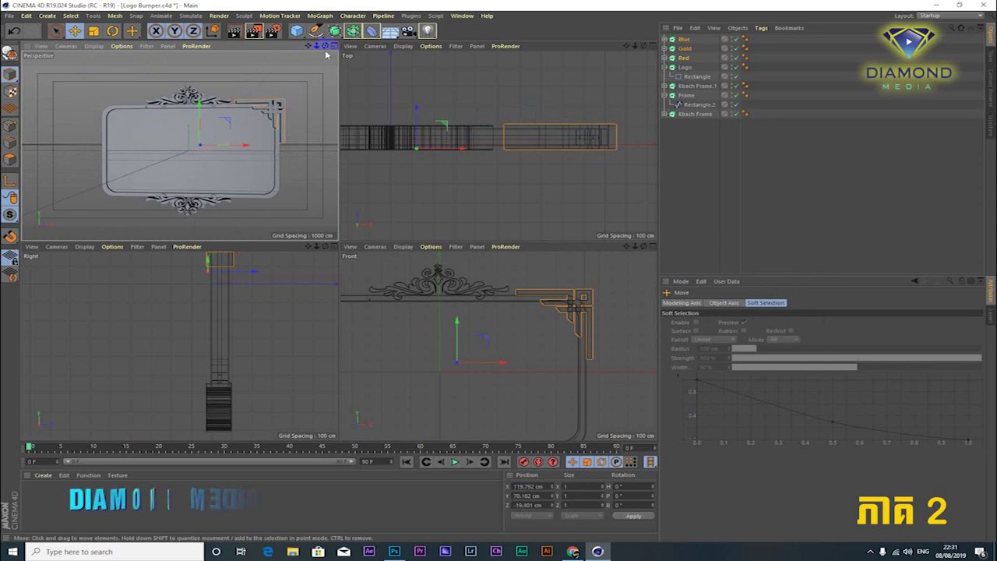
{"action": "scroll", "coordinate": [508, 297], "scroll_direction": "down", "scroll_amount": 4}
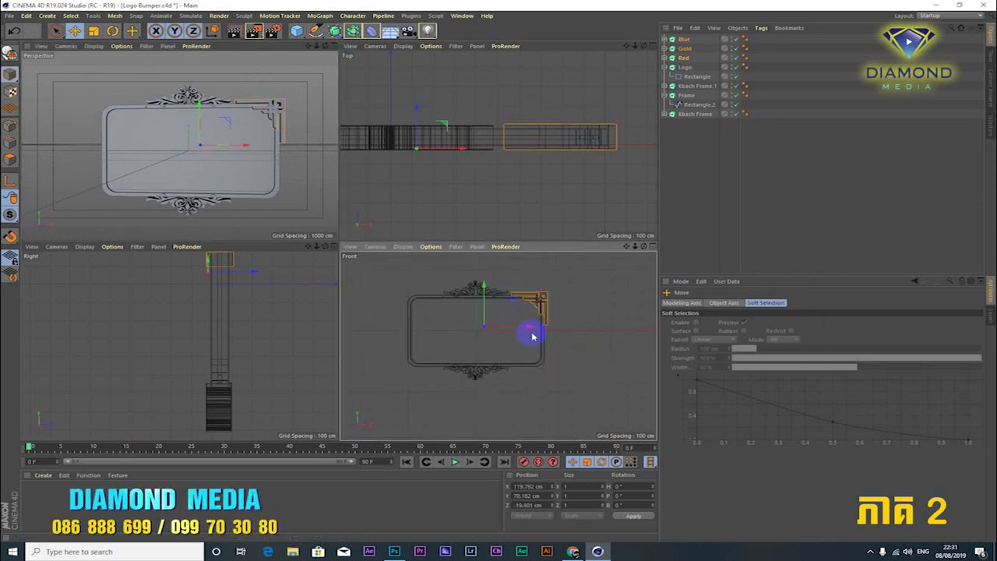
{"action": "middle_click_drag", "start_coordinate": [535, 335], "coordinate": [547, 329], "text": "alt"}
{"action": "right_click", "coordinate": [683, 44]}
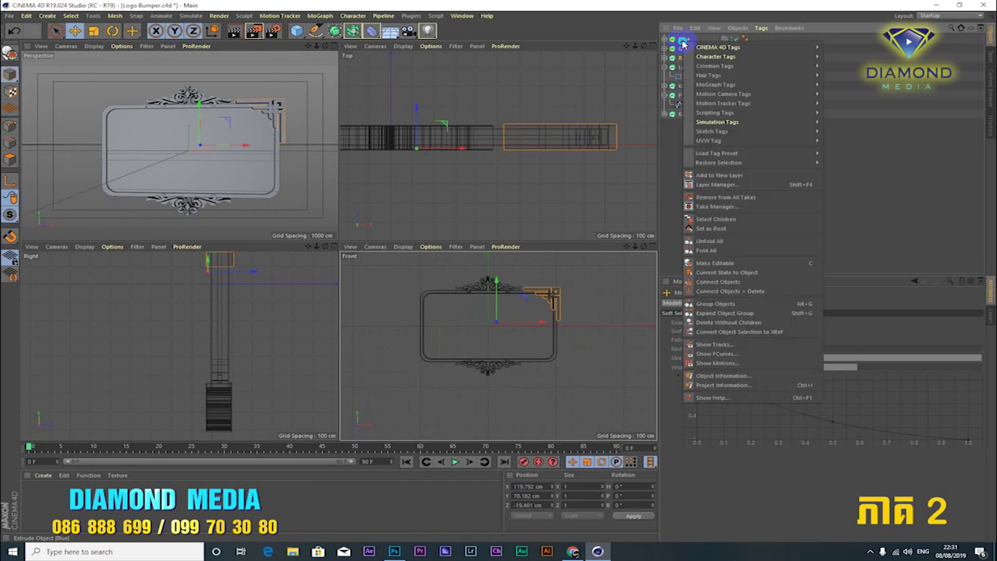
Step: Group Blue, Gold and Red under a null renamed Color Frames
{"action": "left_click", "coordinate": [716, 304]}
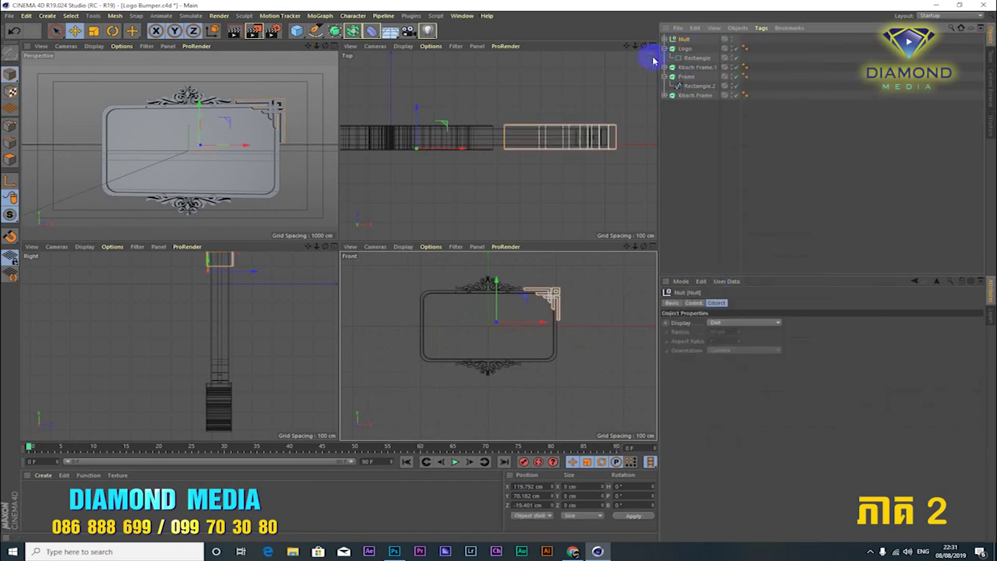
{"action": "double_click", "coordinate": [684, 39]}
{"action": "type", "text": "Frames"}
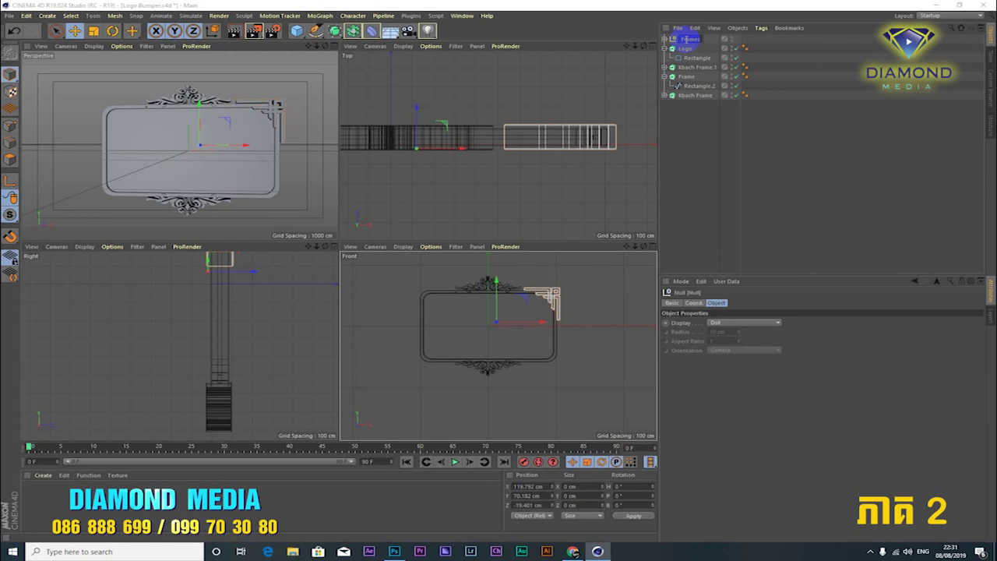
{"action": "key", "text": "Return"}
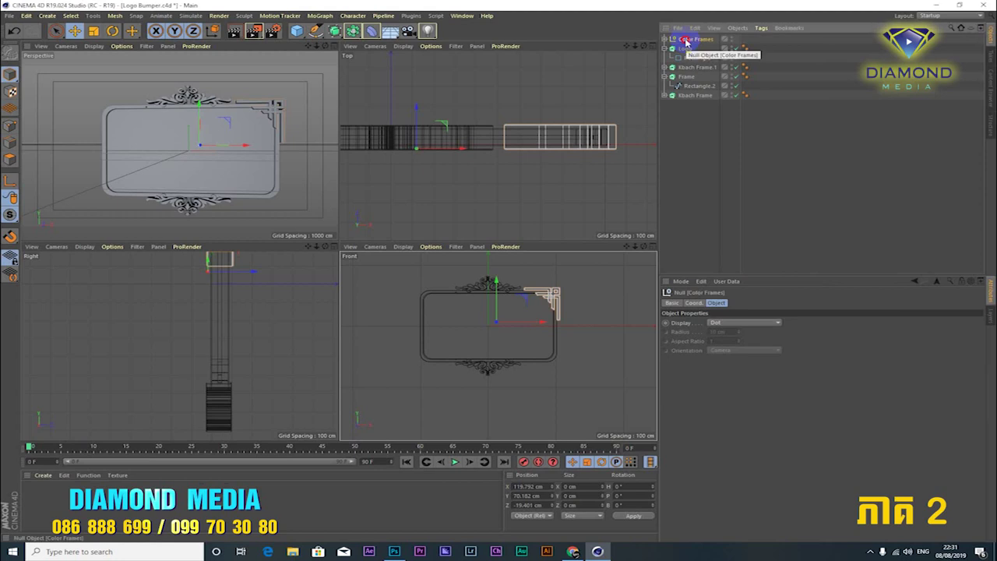
Step: Duplicate Color Frames and slide the copy left to X -1574.284 cm
{"action": "key", "text": "ctrl+c"}
{"action": "key", "text": "ctrl+v"}
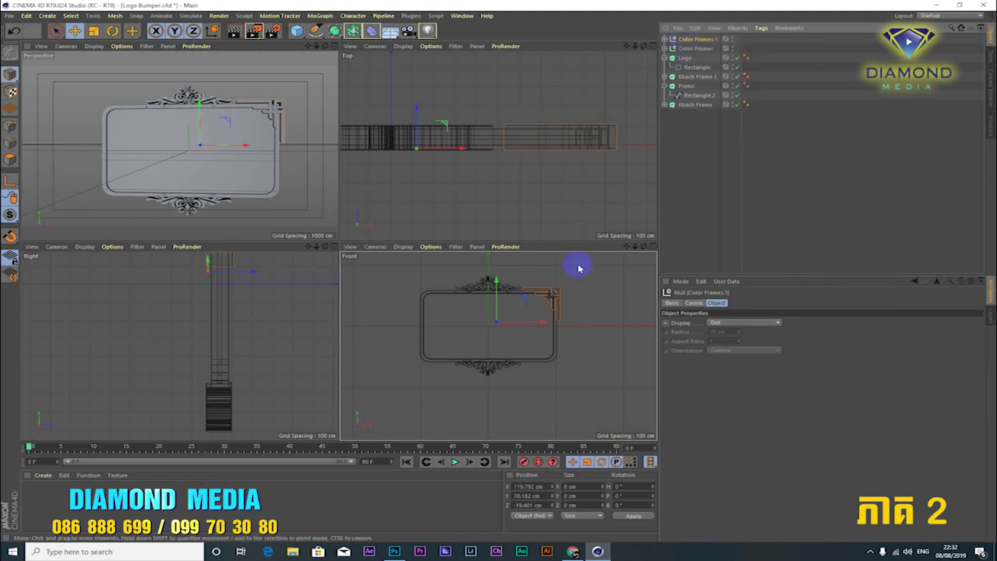
{"action": "left_click_drag", "start_coordinate": [548, 322], "coordinate": [431, 330]}
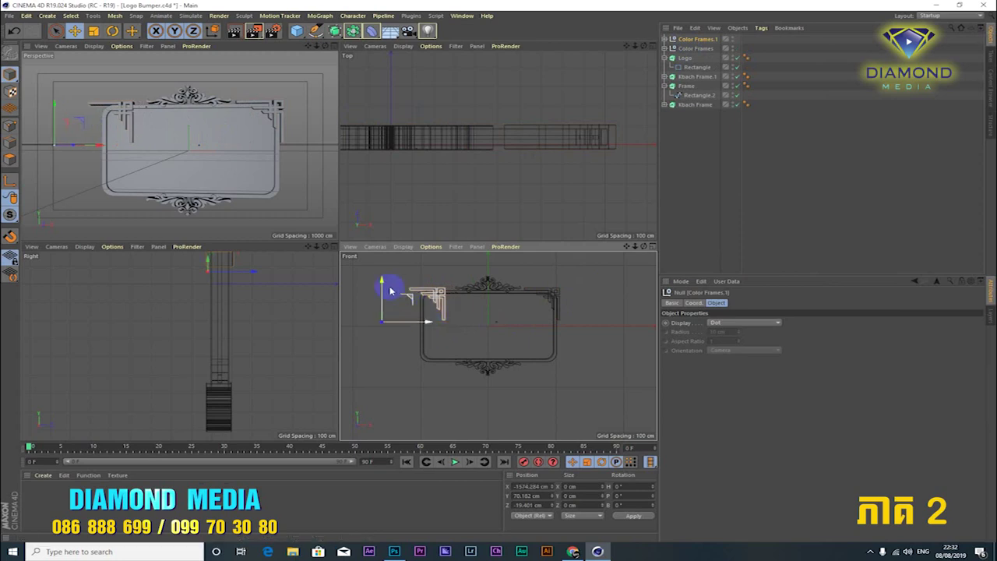
Step: Lower Color Frames.1, then move it along X and up toward the frame's top-left corner
{"action": "left_click_drag", "start_coordinate": [383, 281], "coordinate": [380, 285]}
{"action": "left_click", "coordinate": [132, 34]}
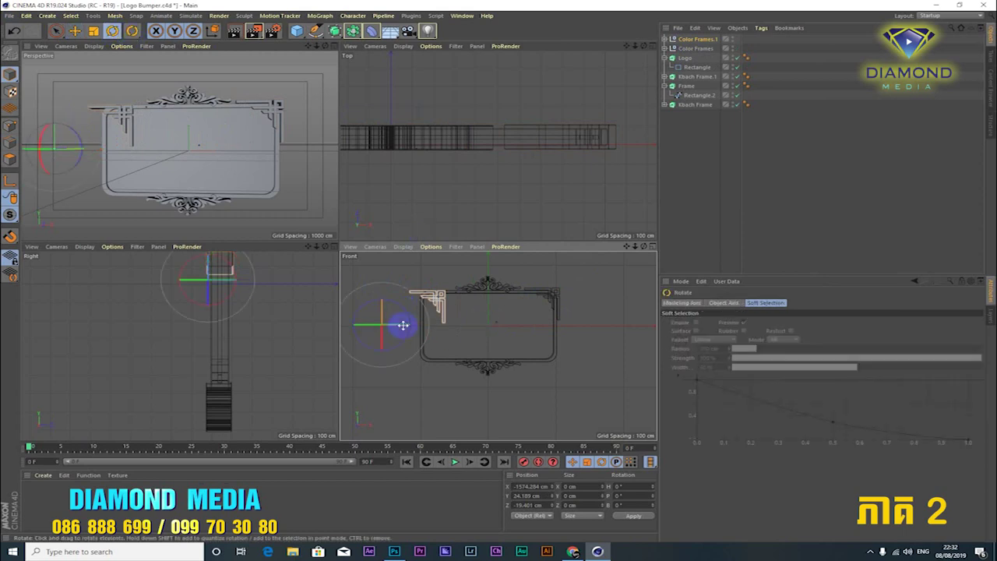
{"action": "left_click_drag", "start_coordinate": [367, 327], "coordinate": [456, 328]}
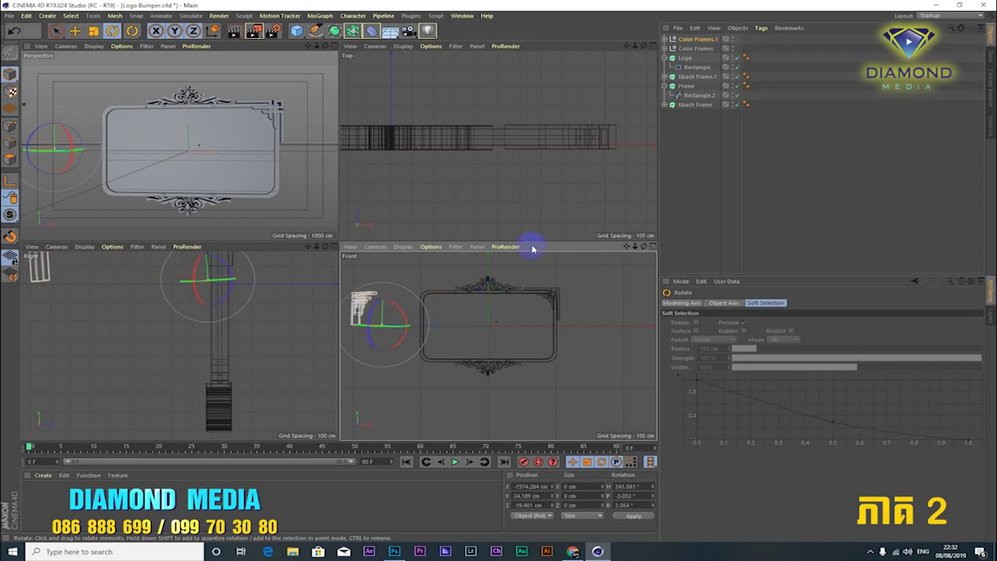
{"action": "key", "text": "ctrl+z"}
{"action": "left_click", "coordinate": [75, 31]}
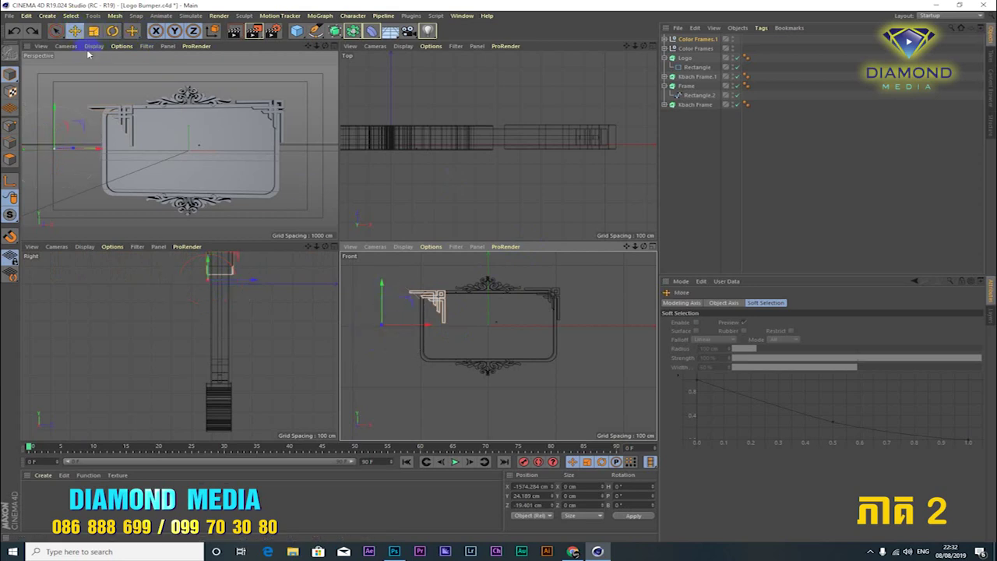
{"action": "left_click_drag", "start_coordinate": [412, 331], "coordinate": [463, 325]}
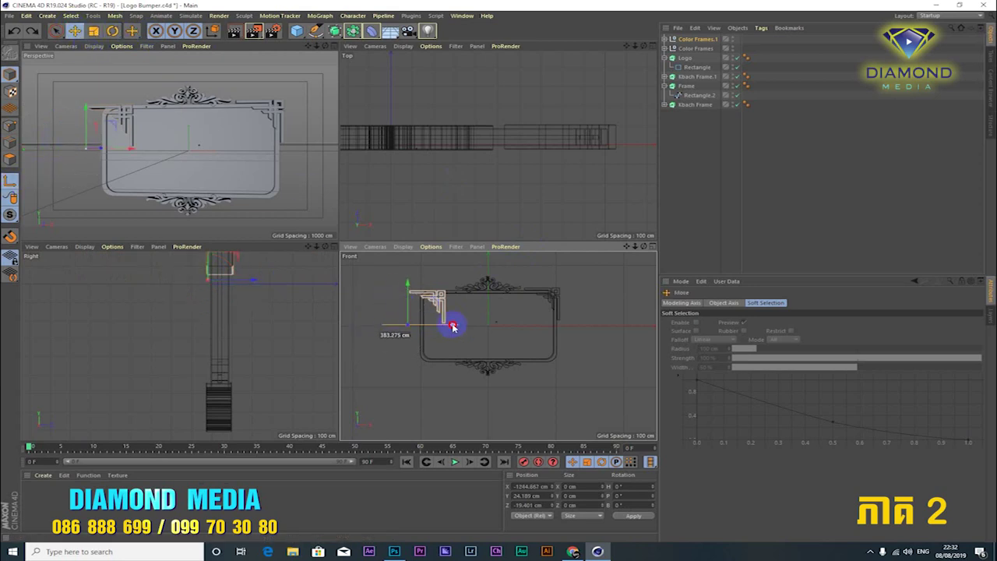
{"action": "left_click_drag", "start_coordinate": [423, 283], "coordinate": [428, 260]}
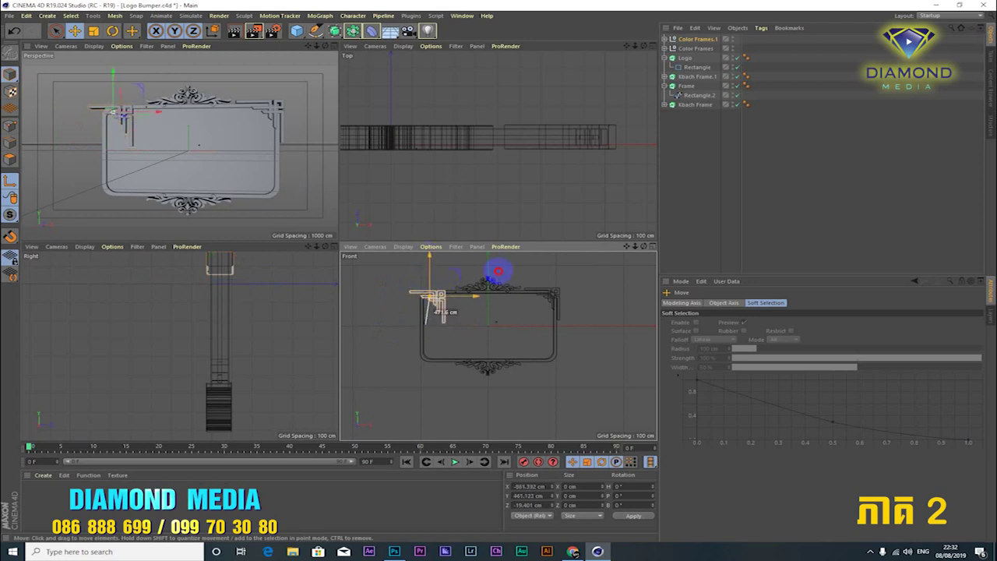
Step: Align the copy's depth with the frame and fine-tune its X position
{"action": "scroll", "coordinate": [428, 154], "scroll_direction": "down", "scroll_amount": 2}
{"action": "scroll", "coordinate": [429, 160], "scroll_direction": "up", "scroll_amount": 1}
{"action": "middle_click_drag", "start_coordinate": [429, 172], "coordinate": [476, 163]}
{"action": "left_click_drag", "start_coordinate": [436, 124], "coordinate": [433, 107]}
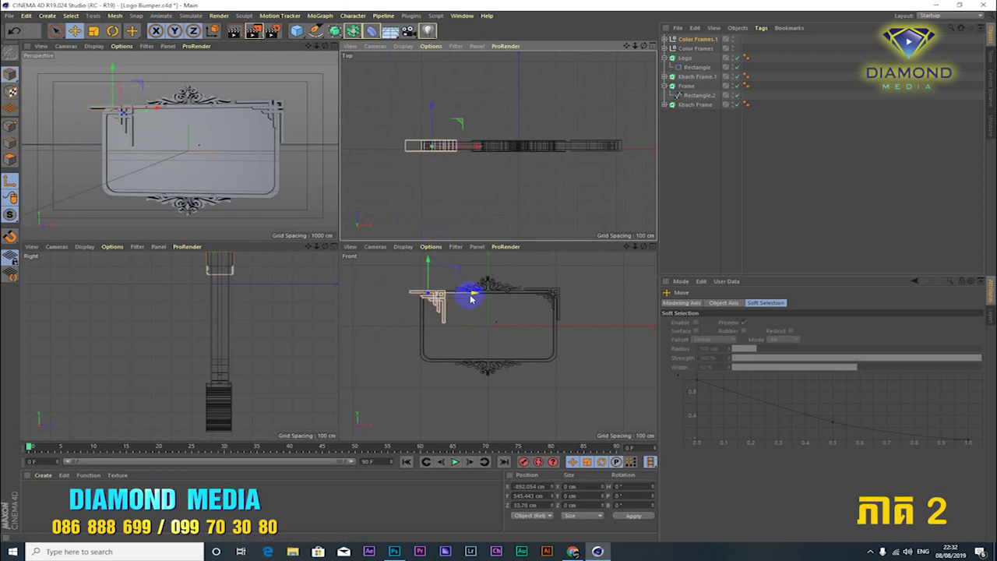
{"action": "left_click_drag", "start_coordinate": [467, 290], "coordinate": [466, 289]}
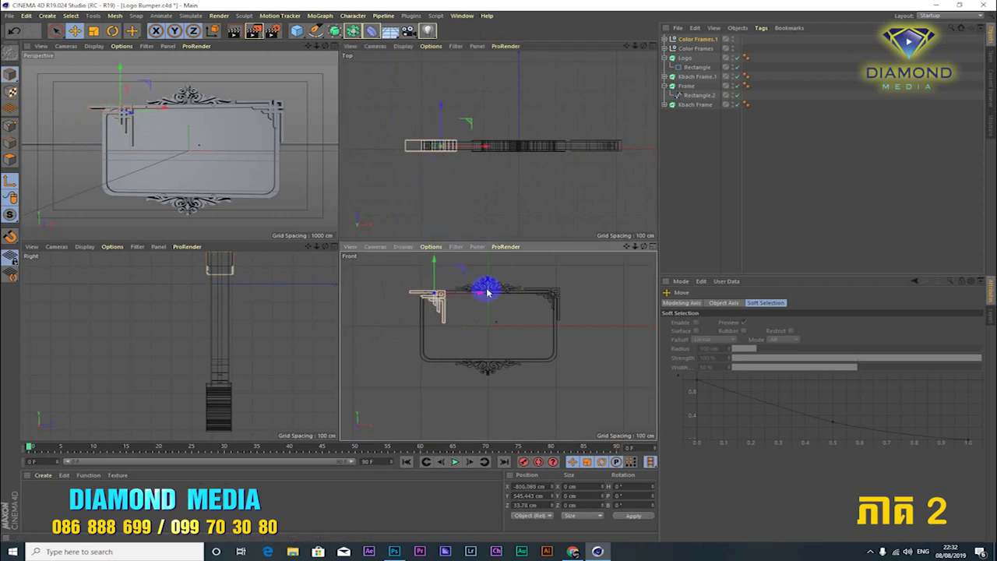
{"action": "left_click_drag", "start_coordinate": [484, 294], "coordinate": [474, 291]}
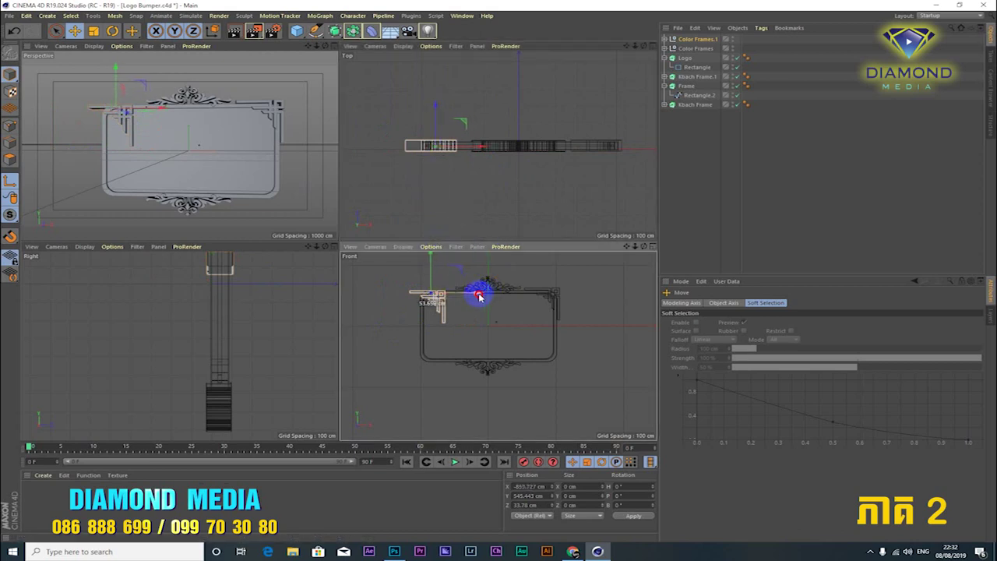
Step: Rotate Color Frames.1 to a heading of -180° so it mirrors the original ornament
{"action": "left_click", "coordinate": [112, 31]}
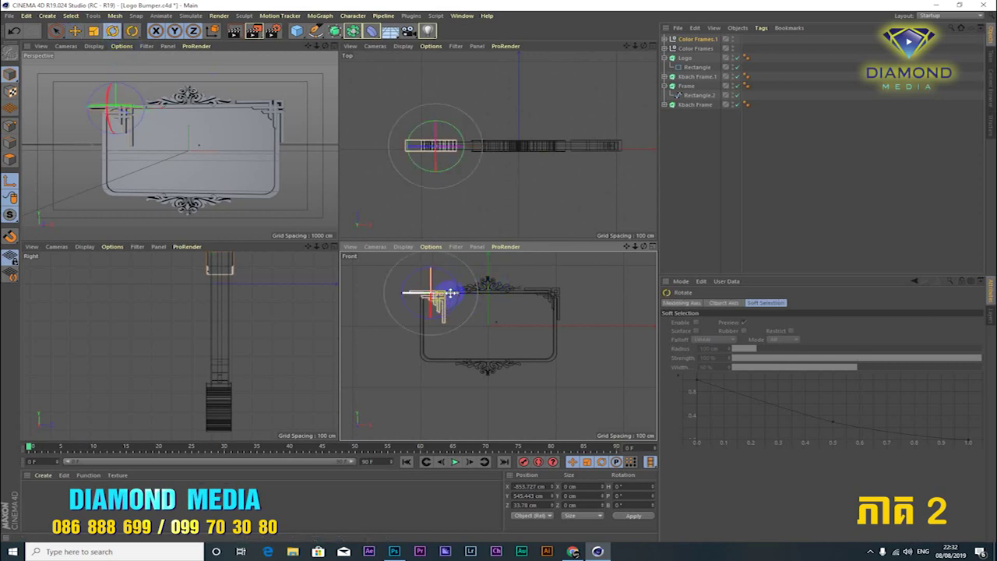
{"action": "left_click", "coordinate": [10, 182]}
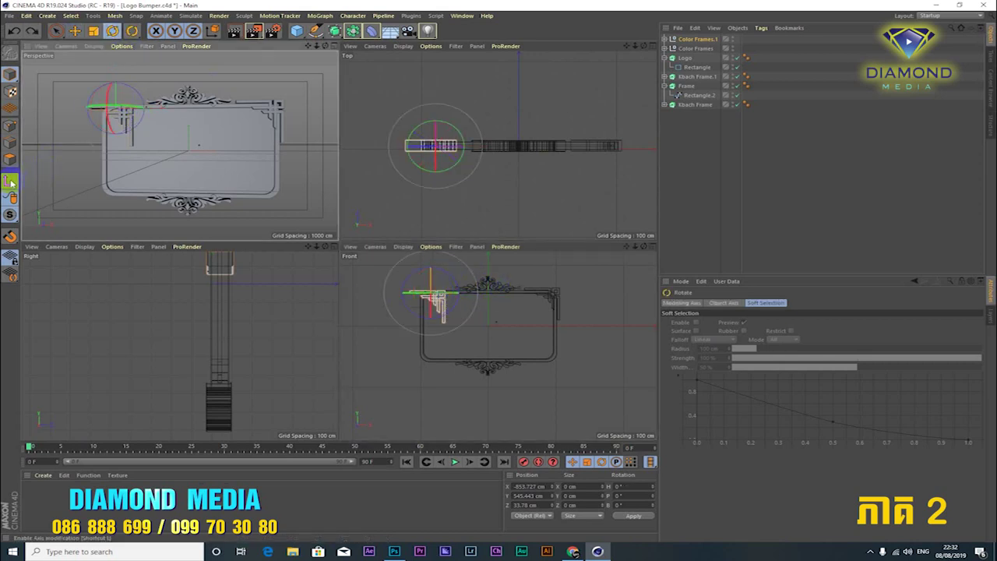
{"action": "mouse_move", "coordinate": [452, 294]}
{"action": "left_mouse_down"}
{"action": "mouse_move", "coordinate": [497, 272]}
{"action": "mouse_move", "coordinate": [501, 311]}
{"action": "left_mouse_up"}
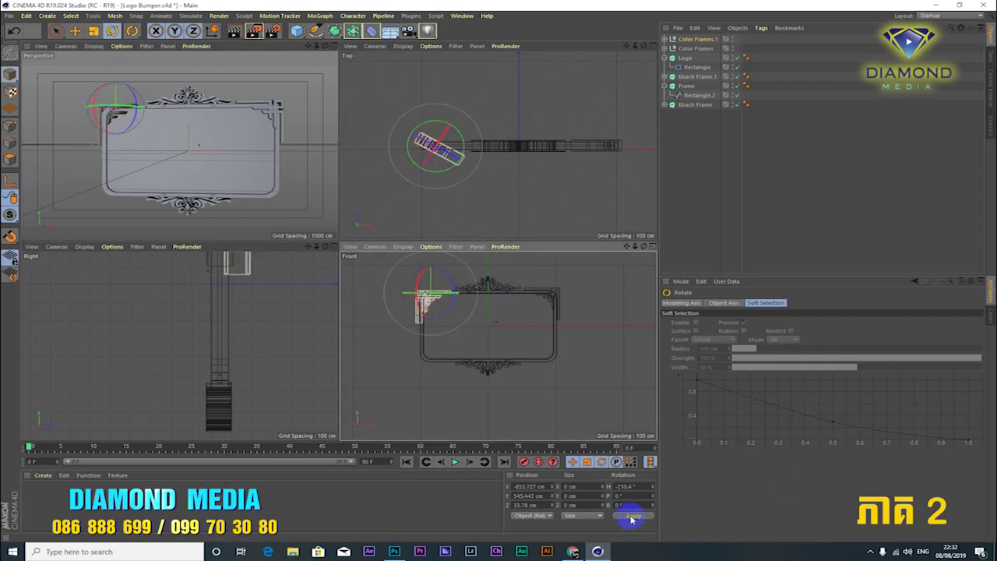
{"action": "left_click", "coordinate": [624, 486]}
{"action": "key", "text": "Return"}
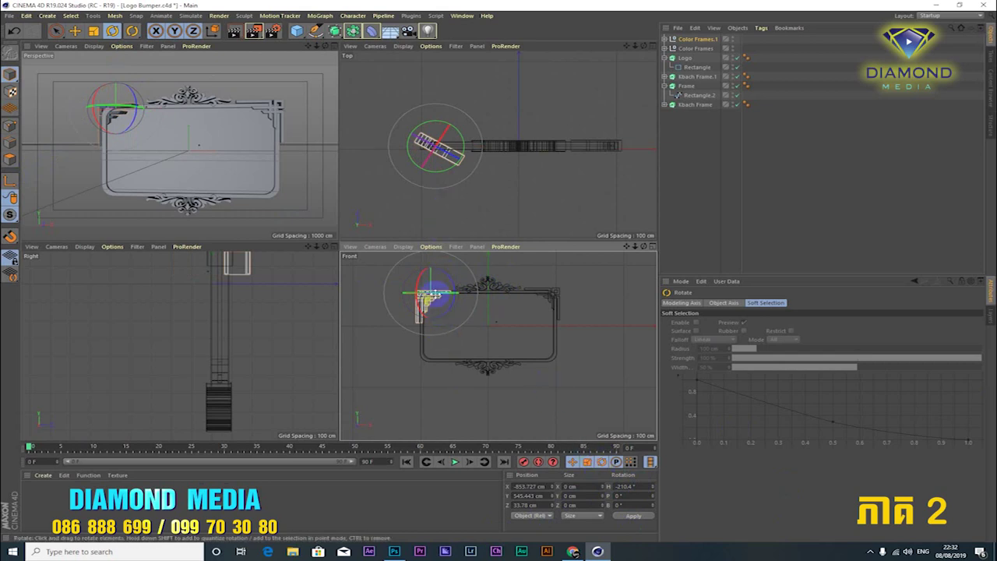
{"action": "left_click_drag", "start_coordinate": [445, 295], "coordinate": [484, 281]}
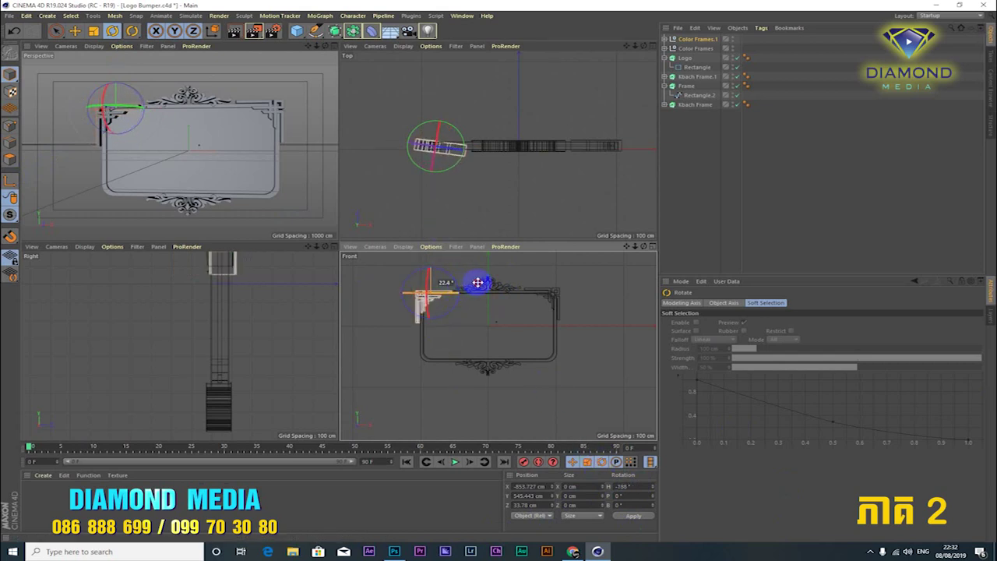
{"action": "left_click", "coordinate": [633, 487]}
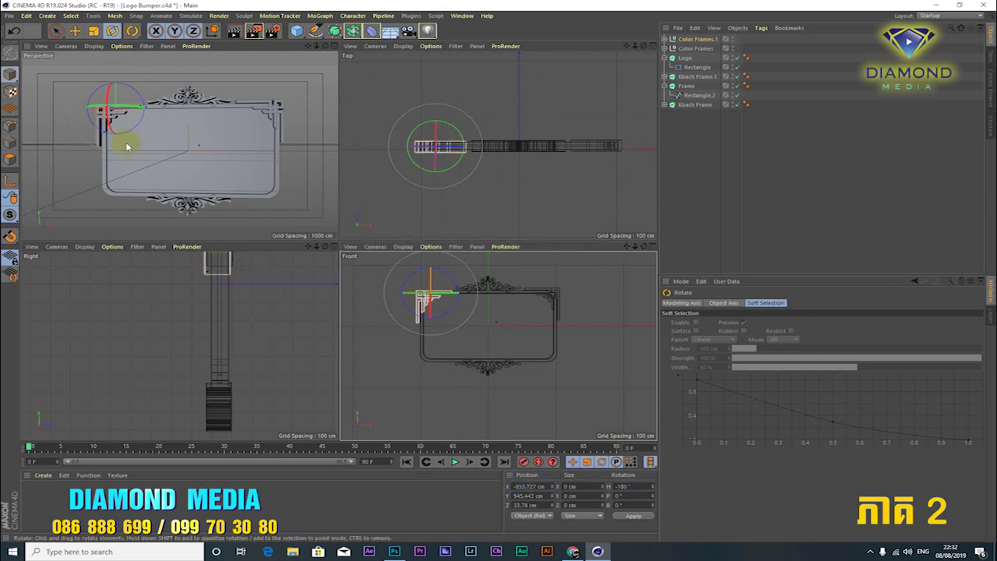
{"action": "left_click", "coordinate": [77, 29]}
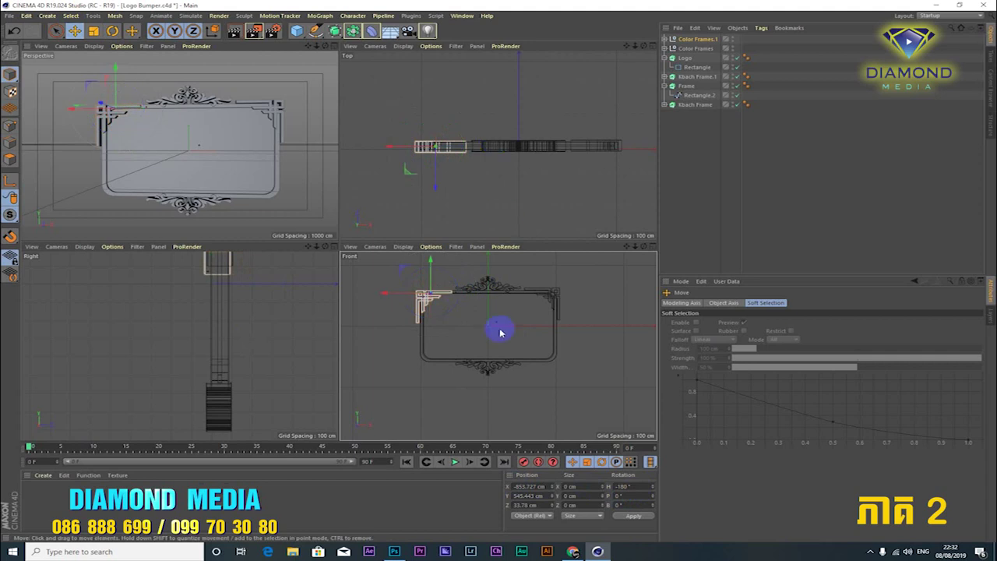
Step: Raise the top-left corner ornament slightly and nudge it right, to X -834.448 cm, onto the frame corner
{"action": "scroll", "coordinate": [477, 327], "scroll_direction": "up", "scroll_amount": 2}
{"action": "scroll", "coordinate": [479, 319], "scroll_direction": "up", "scroll_amount": 2}
{"action": "scroll", "coordinate": [516, 357], "scroll_direction": "up", "scroll_amount": 2}
{"action": "middle_click_drag", "start_coordinate": [516, 358], "coordinate": [494, 361]}
{"action": "left_click_drag", "start_coordinate": [393, 275], "coordinate": [393, 268]}
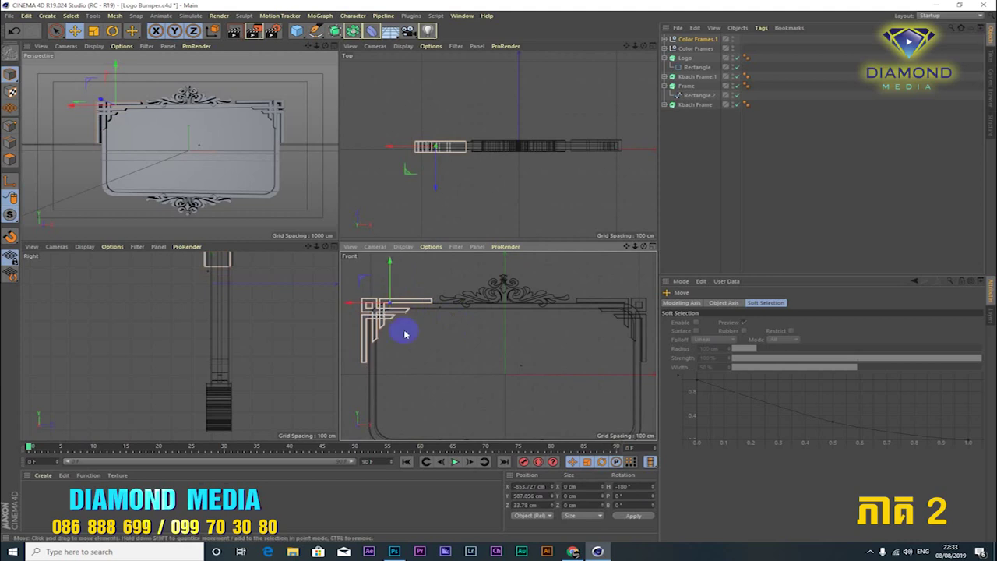
{"action": "left_click_drag", "start_coordinate": [350, 301], "coordinate": [355, 304]}
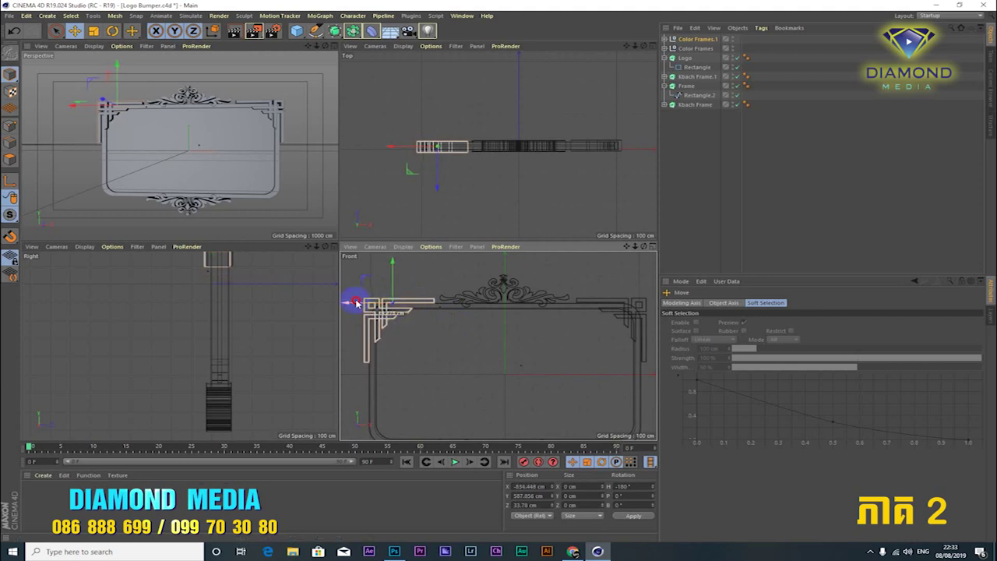
{"action": "scroll", "coordinate": [628, 329], "scroll_direction": "down", "scroll_amount": 3}
Step: Select both the Color Frames.1 and Color Frames groups together
{"action": "left_click", "coordinate": [308, 158]}
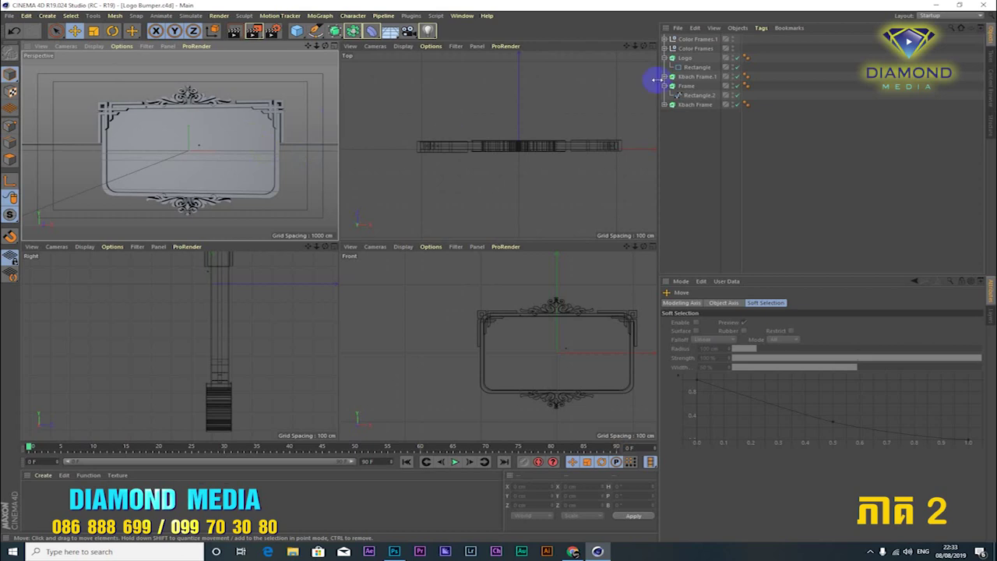
{"action": "left_click", "coordinate": [699, 49]}
{"action": "left_click", "coordinate": [699, 40], "text": "ctrl"}
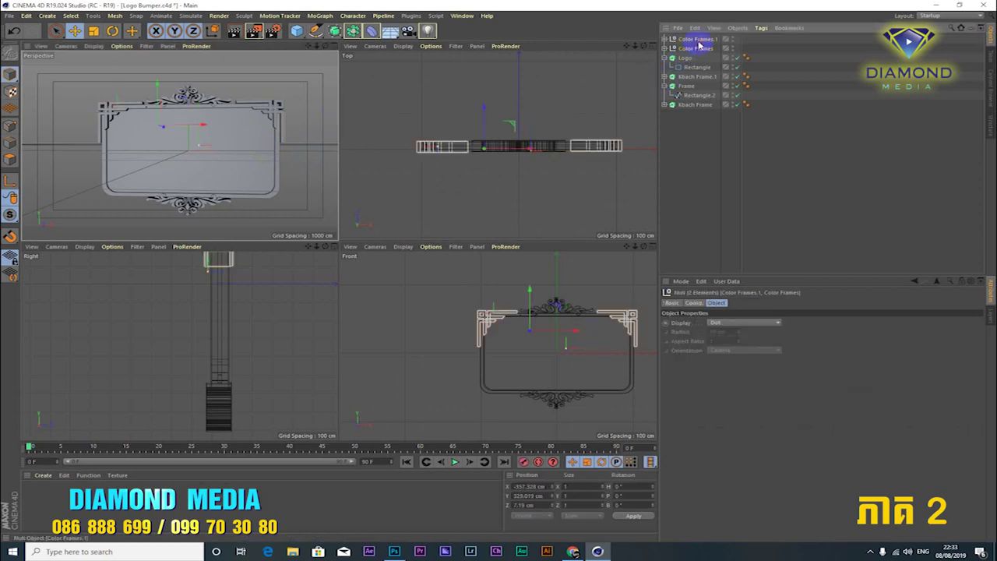
Step: Duplicate both corner ornament groups and move the copies down to the frame's bottom
{"action": "key", "text": "ctrl+c"}
{"action": "key", "text": "ctrl+v"}
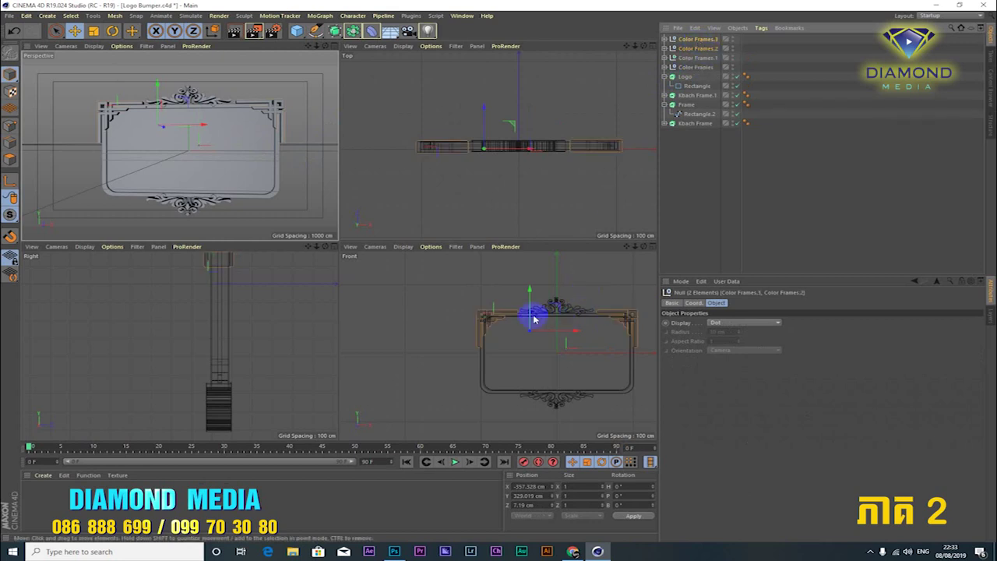
{"action": "left_click_drag", "start_coordinate": [528, 290], "coordinate": [530, 364]}
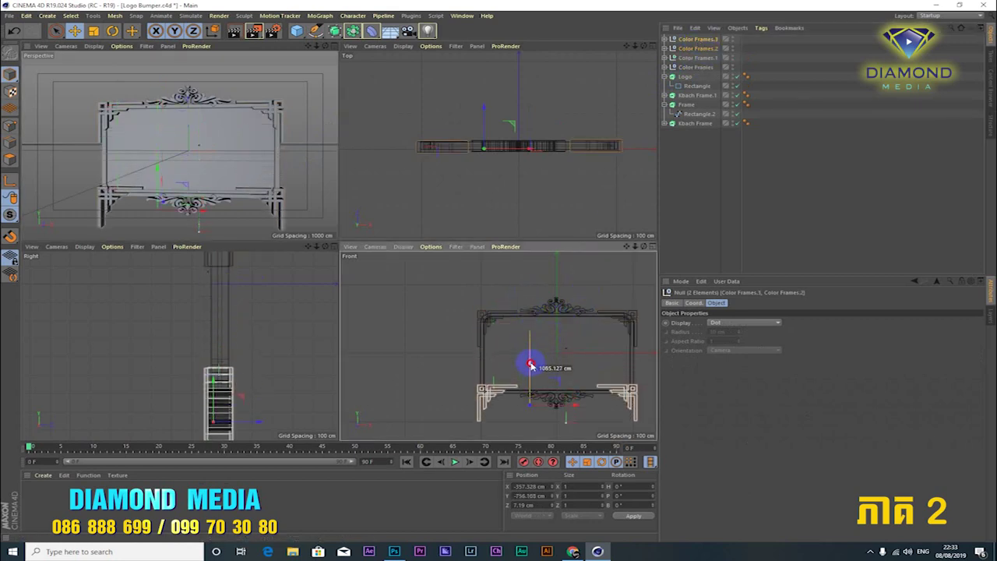
Step: Flip the copies upside down (B 180°) with their pitch straightened to 0°
{"action": "left_click", "coordinate": [117, 33]}
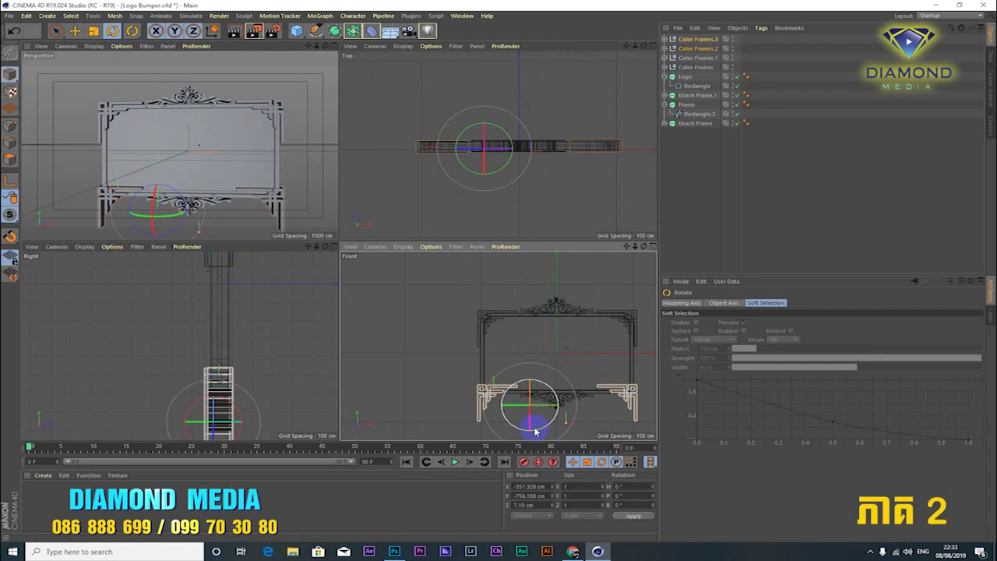
{"action": "mouse_move", "coordinate": [530, 417]}
{"action": "left_mouse_down"}
{"action": "mouse_move", "coordinate": [535, 252]}
{"action": "mouse_move", "coordinate": [499, 271]}
{"action": "left_mouse_up"}
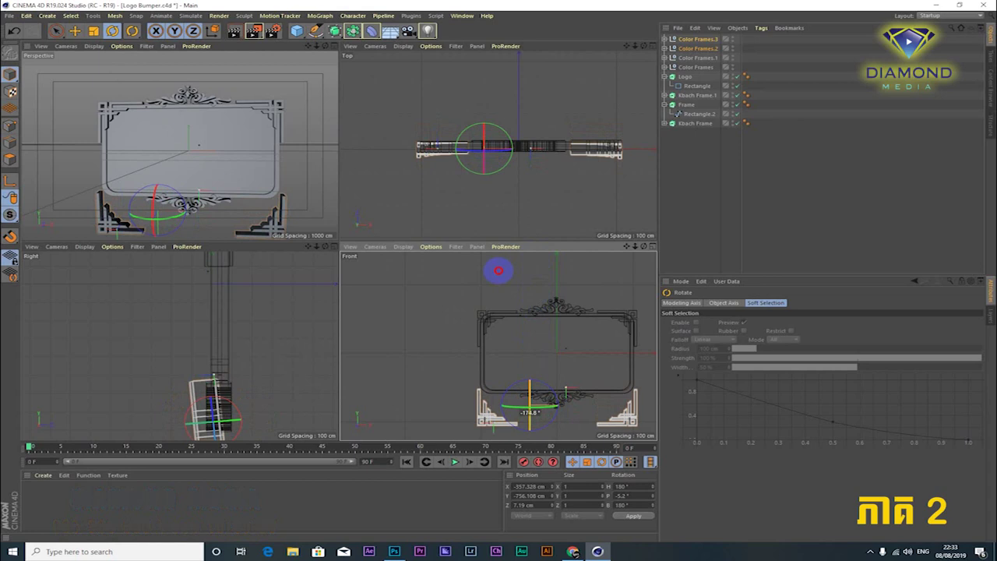
{"action": "left_click_drag", "start_coordinate": [498, 272], "coordinate": [499, 272]}
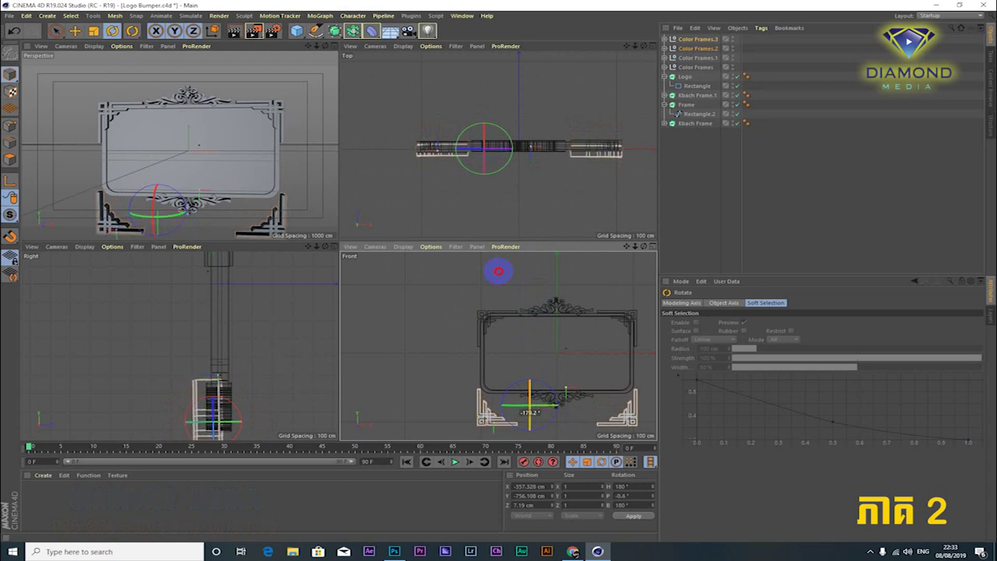
{"action": "left_click_drag", "start_coordinate": [499, 271], "coordinate": [499, 272]}
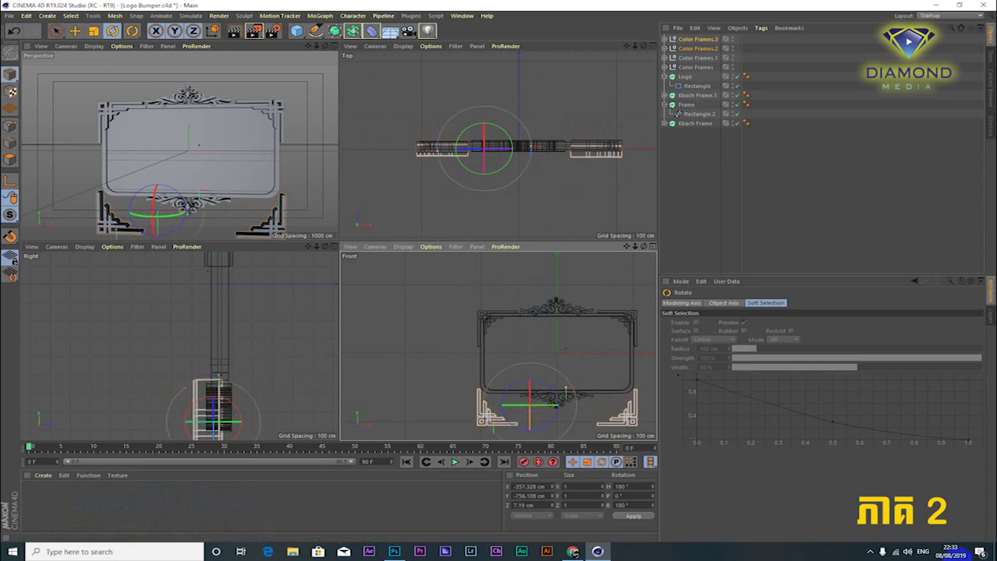
Step: Raise the flipped corner pieces and bring them forward onto the frame's bottom corners
{"action": "left_click", "coordinate": [75, 30]}
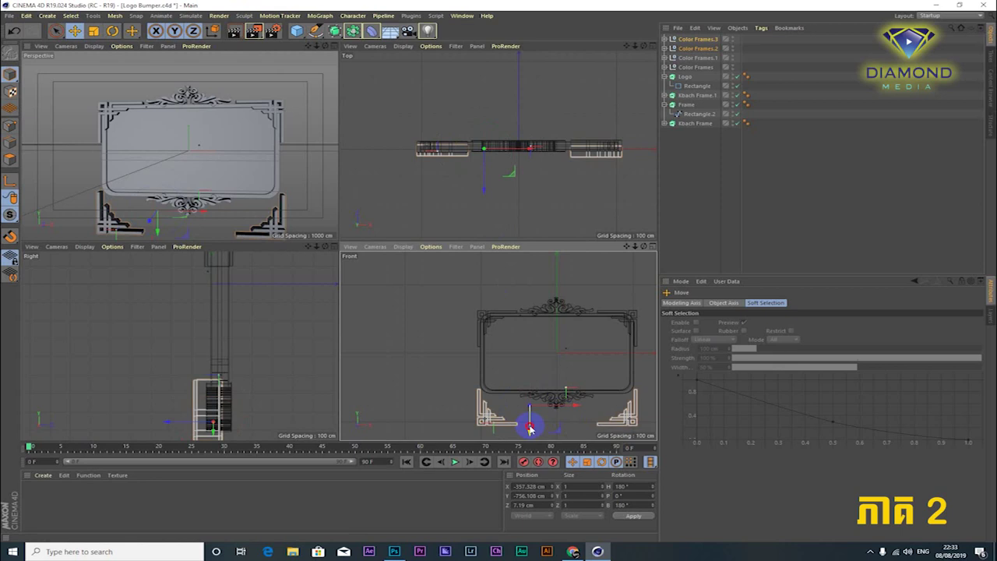
{"action": "left_click_drag", "start_coordinate": [530, 424], "coordinate": [535, 402]}
{"action": "left_click_drag", "start_coordinate": [485, 187], "coordinate": [487, 182]}
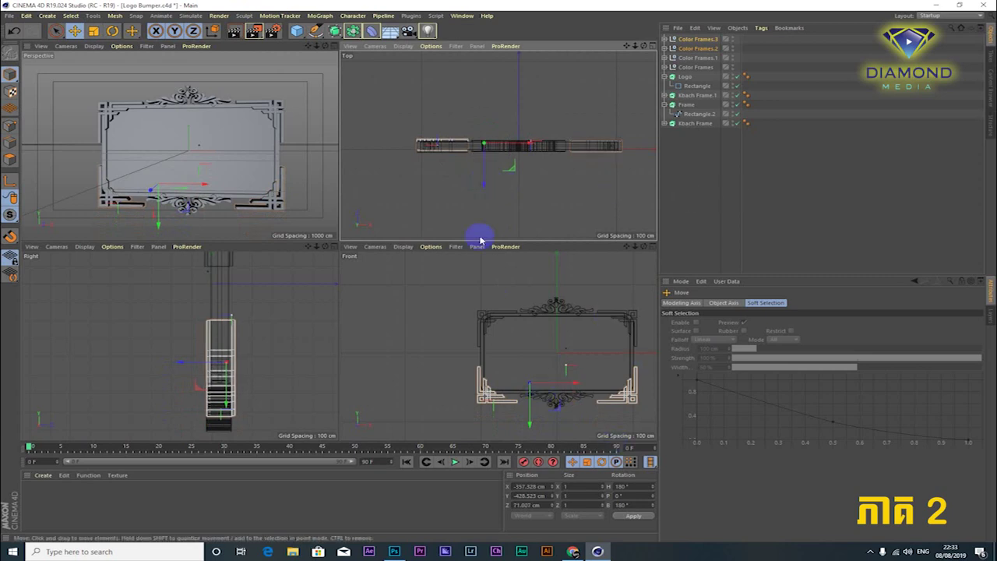
Step: Push the Color Frames.3 corner group slightly forward along Z
{"action": "left_click", "coordinate": [697, 49]}
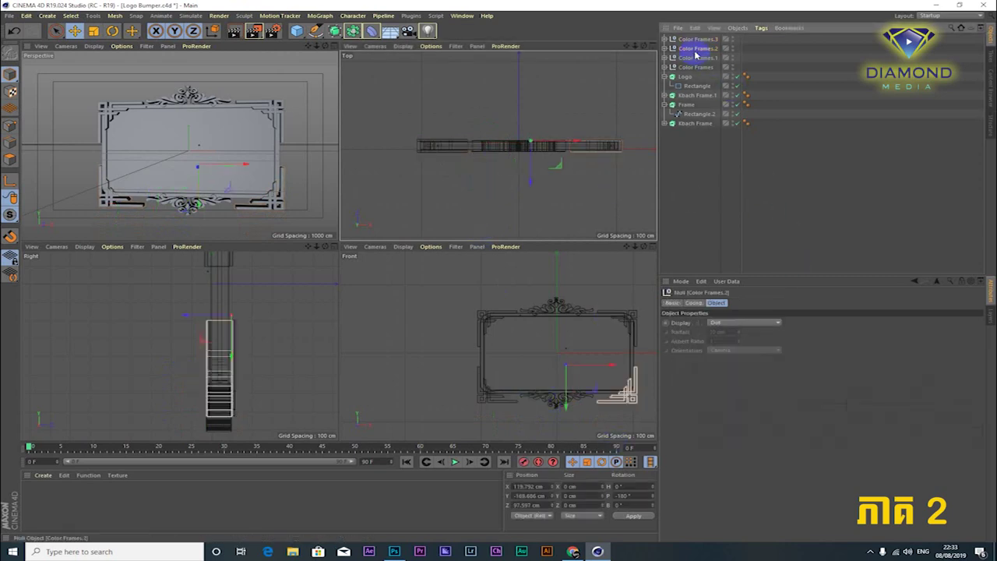
{"action": "left_click", "coordinate": [696, 40]}
{"action": "left_click_drag", "start_coordinate": [443, 104], "coordinate": [438, 105]}
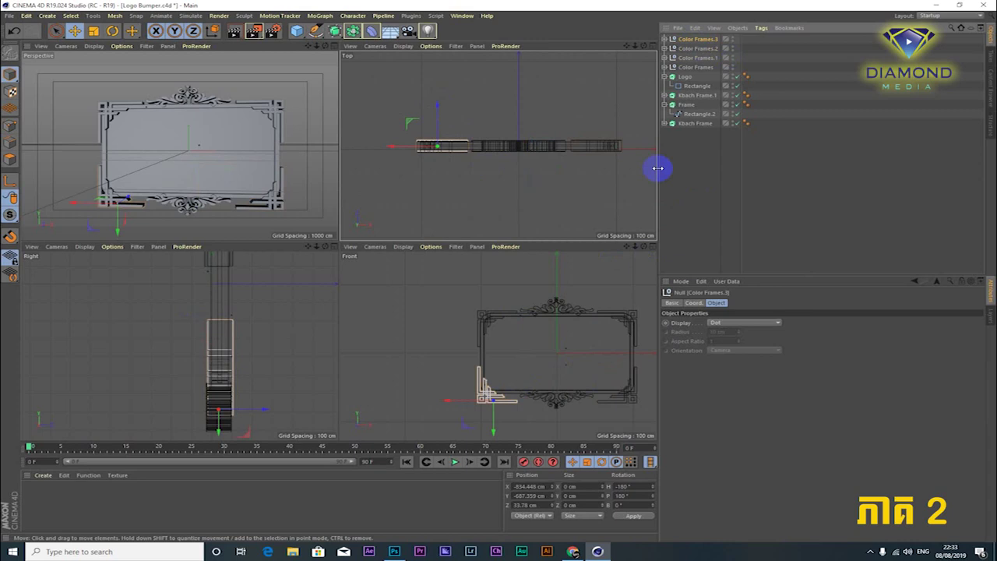
Step: Raise Color Frames.2 and .3 together about 77 cm to Y -322.461 cm
{"action": "left_click", "coordinate": [699, 49], "text": "ctrl"}
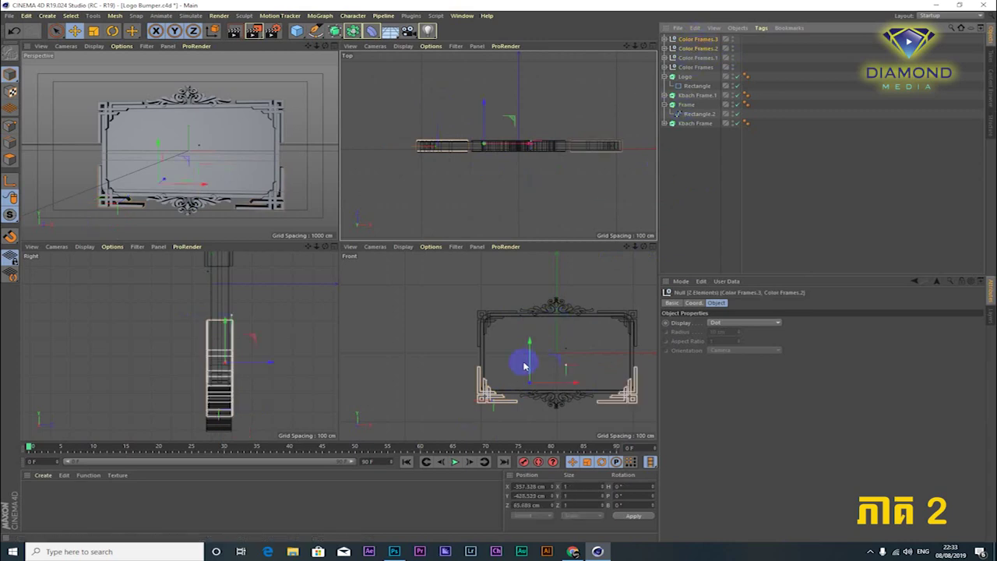
{"action": "scroll", "coordinate": [471, 364], "scroll_direction": "up", "scroll_amount": 3}
{"action": "scroll", "coordinate": [471, 363], "scroll_direction": "up", "scroll_amount": 1}
{"action": "left_click_drag", "start_coordinate": [445, 333], "coordinate": [448, 319]}
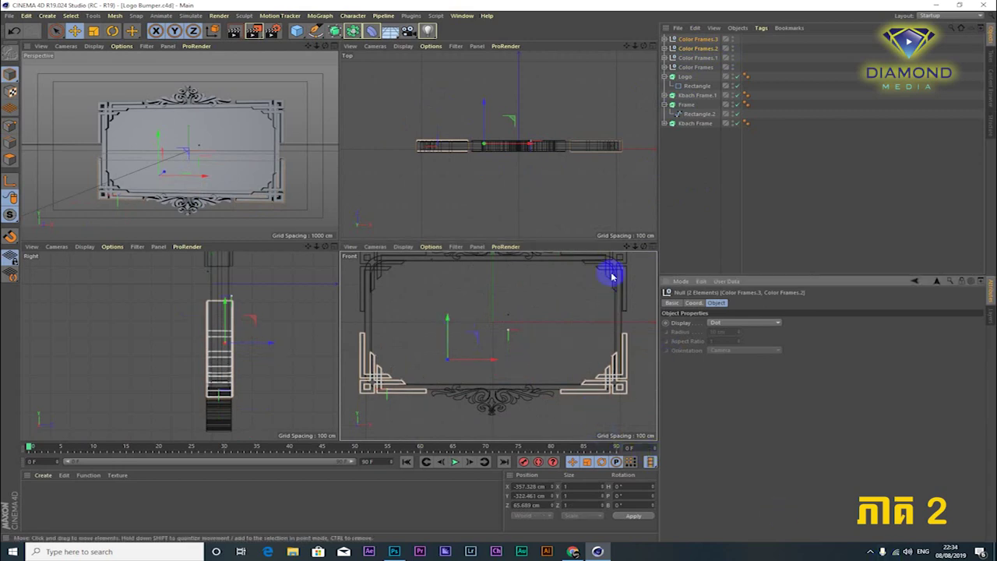
{"action": "scroll", "coordinate": [257, 170], "scroll_direction": "down", "scroll_amount": 2}
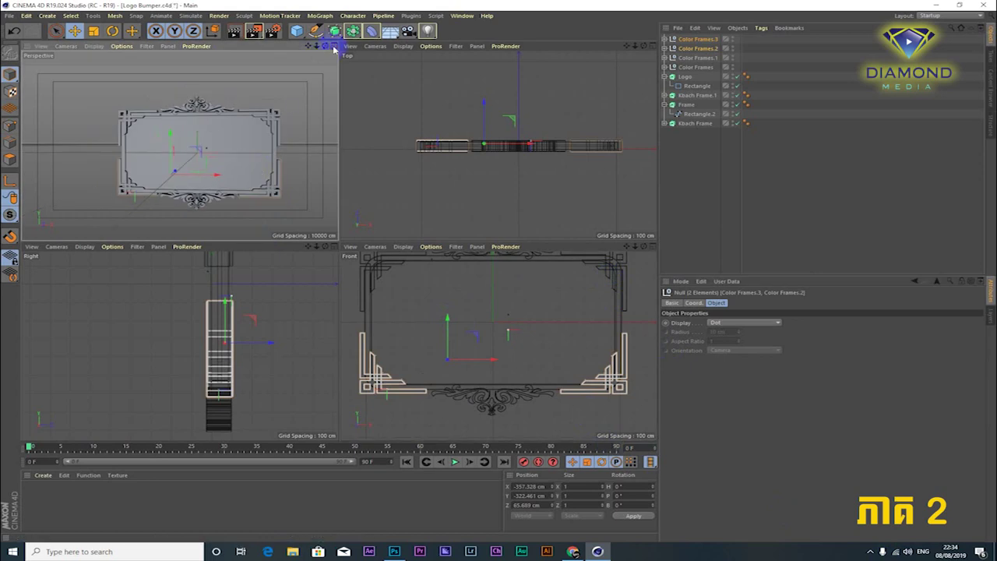
Step: Maximize the Perspective view and orbit around the frame to check its sides, front and depth
{"action": "left_click", "coordinate": [334, 45]}
{"action": "mouse_move", "coordinate": [323, 151]}
{"action": "left_mouse_down", "text": "alt"}
{"action": "mouse_move", "coordinate": [497, 198]}
{"action": "mouse_move", "coordinate": [463, 305]}
{"action": "mouse_move", "coordinate": [423, 257]}
{"action": "mouse_move", "coordinate": [443, 307]}
{"action": "mouse_move", "coordinate": [407, 285]}
{"action": "mouse_move", "coordinate": [438, 289]}
{"action": "mouse_move", "coordinate": [416, 289]}
{"action": "mouse_move", "coordinate": [426, 289]}
{"action": "mouse_move", "coordinate": [418, 280]}
{"action": "left_mouse_up", "text": "alt"}
{"action": "right_click_drag", "start_coordinate": [419, 280], "coordinate": [442, 284], "text": "alt"}
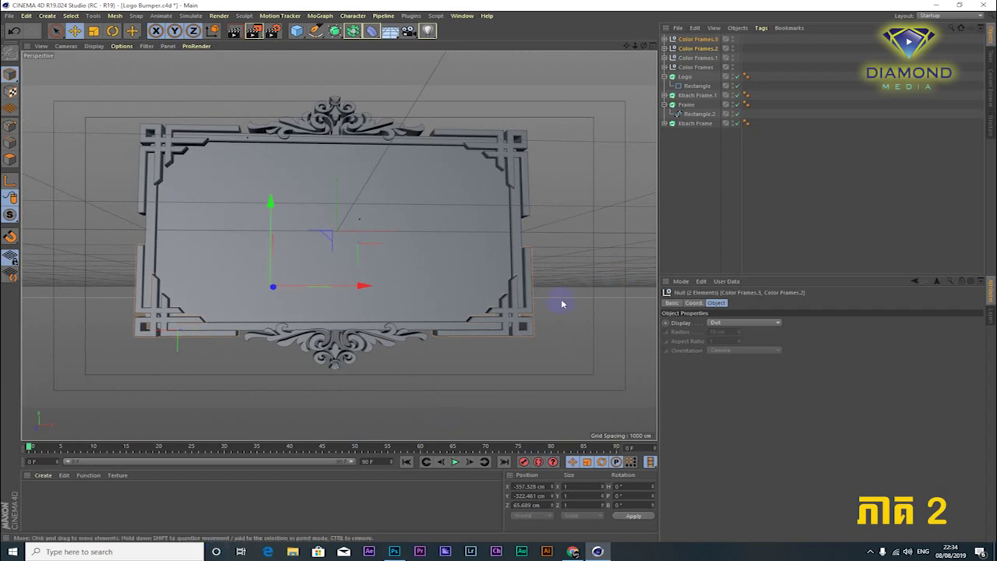
{"action": "mouse_move", "coordinate": [423, 267]}
{"action": "left_mouse_down", "text": "alt"}
{"action": "mouse_move", "coordinate": [468, 268]}
{"action": "mouse_move", "coordinate": [435, 124]}
{"action": "left_mouse_up", "text": "alt"}
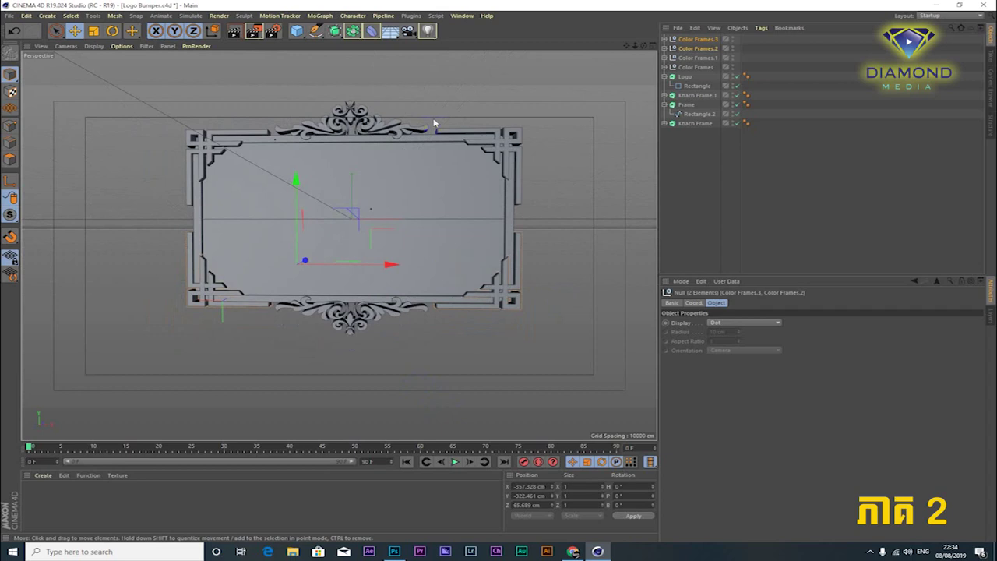
Step: Add a Tube and, in the four-view layout, move it down below the frame
{"action": "left_click", "coordinate": [297, 30]}
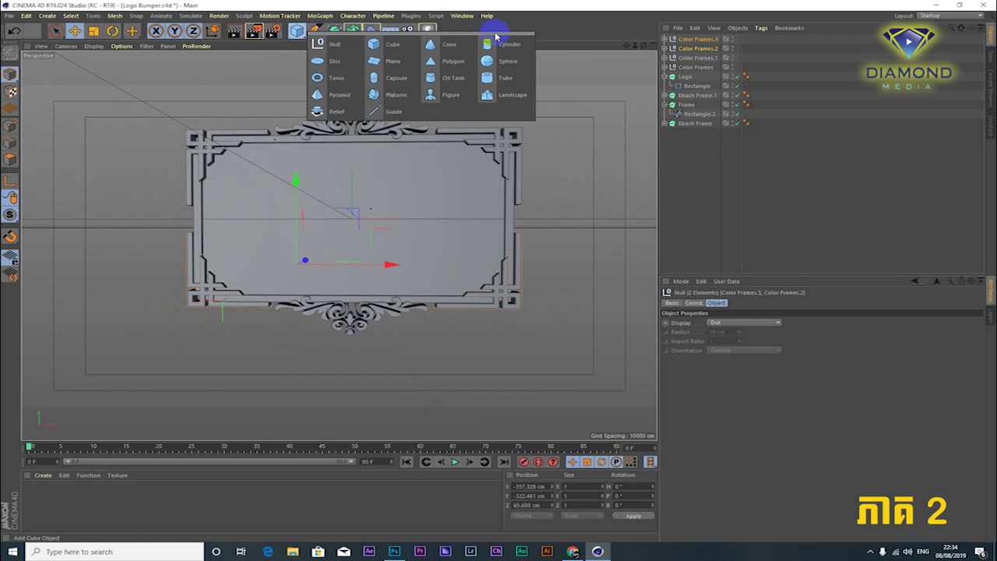
{"action": "left_click", "coordinate": [493, 78]}
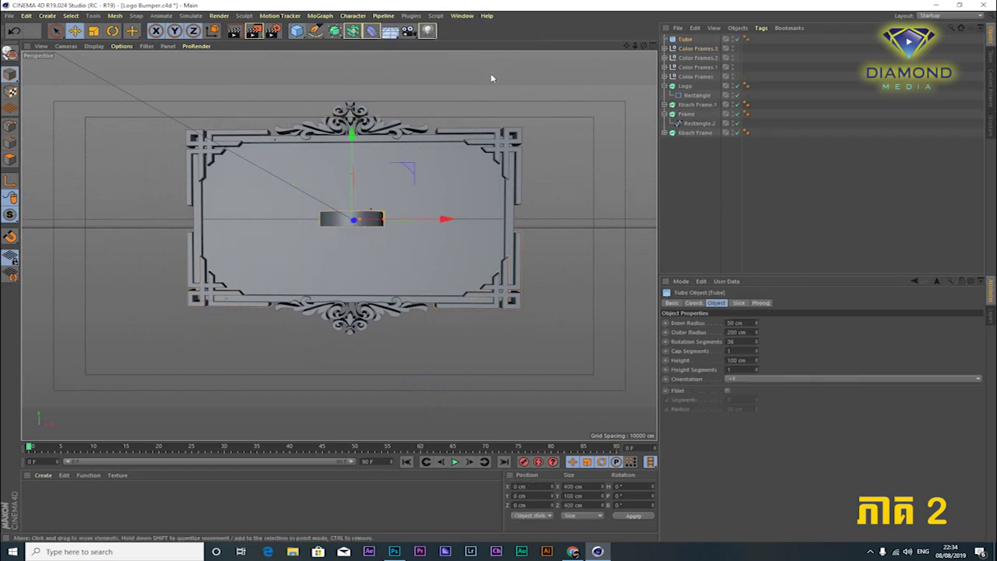
{"action": "middle_click", "coordinate": [353, 140]}
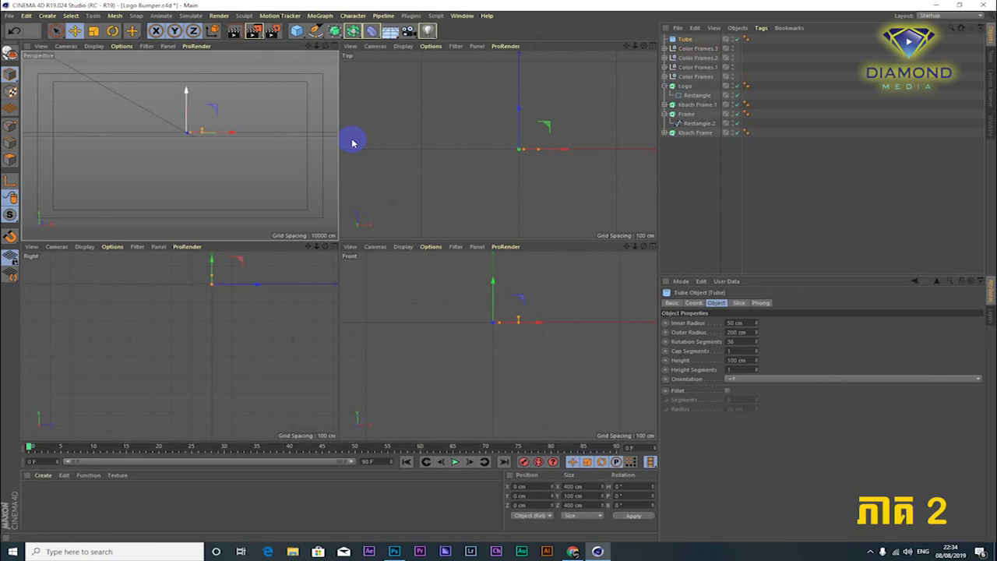
{"action": "left_click_drag", "start_coordinate": [492, 285], "coordinate": [494, 379]}
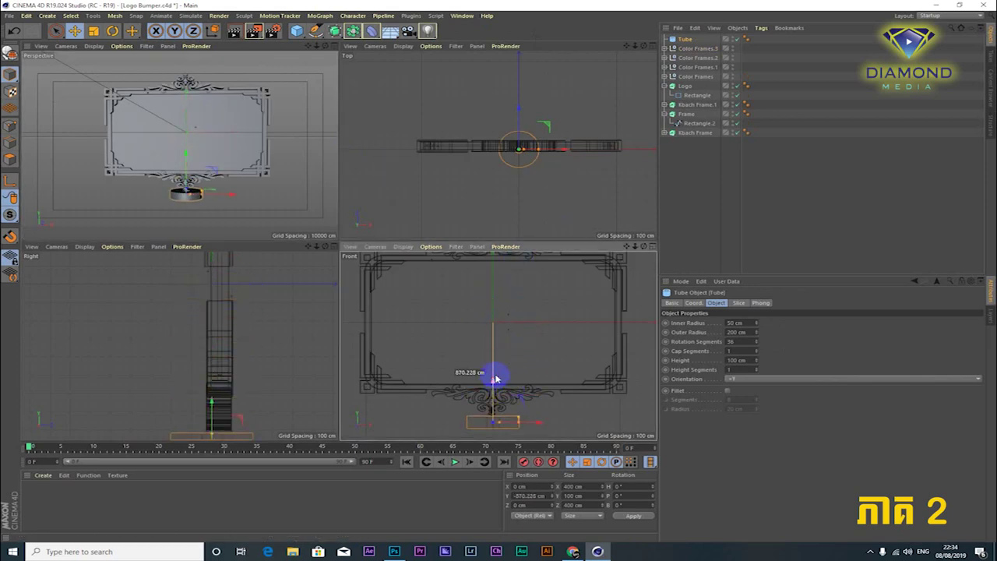
Step: Size the tube to outer radius 503.631 cm and inner radius 144.673 cm
{"action": "left_click_drag", "start_coordinate": [556, 241], "coordinate": [561, 187]}
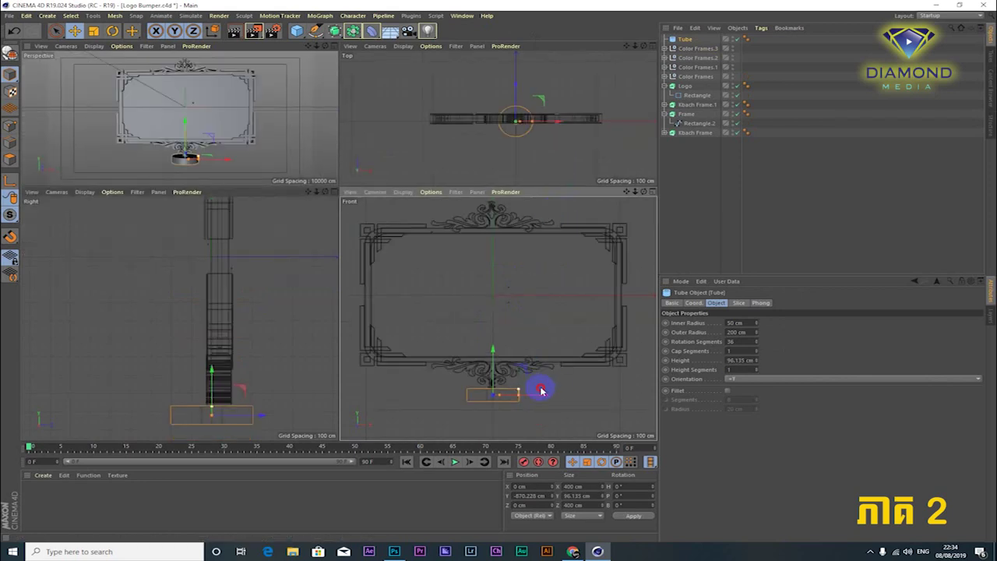
{"action": "mouse_move", "coordinate": [524, 397]}
{"action": "left_mouse_down"}
{"action": "mouse_move", "coordinate": [580, 396]}
{"action": "mouse_move", "coordinate": [557, 393]}
{"action": "left_mouse_up"}
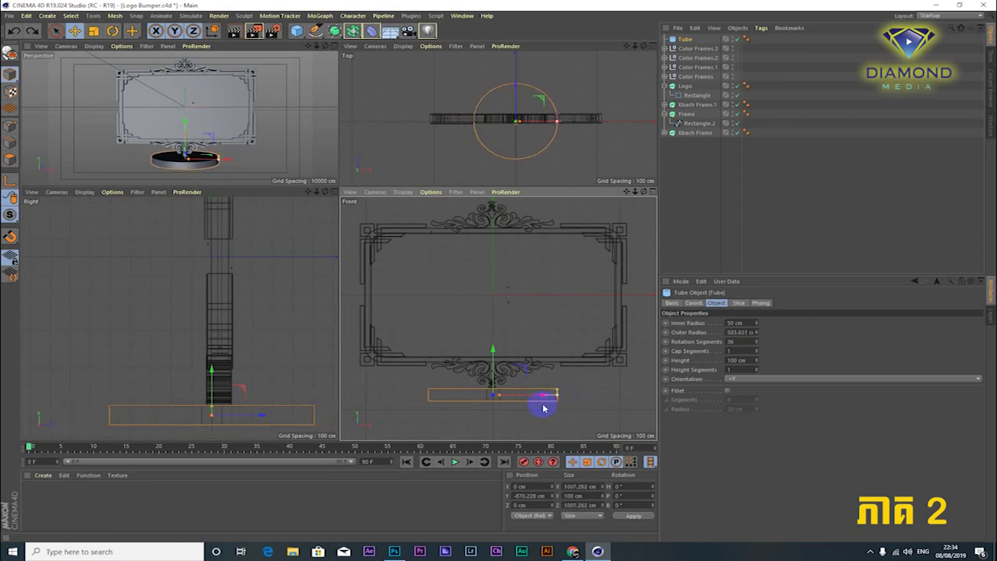
{"action": "left_click_drag", "start_coordinate": [495, 352], "coordinate": [500, 337]}
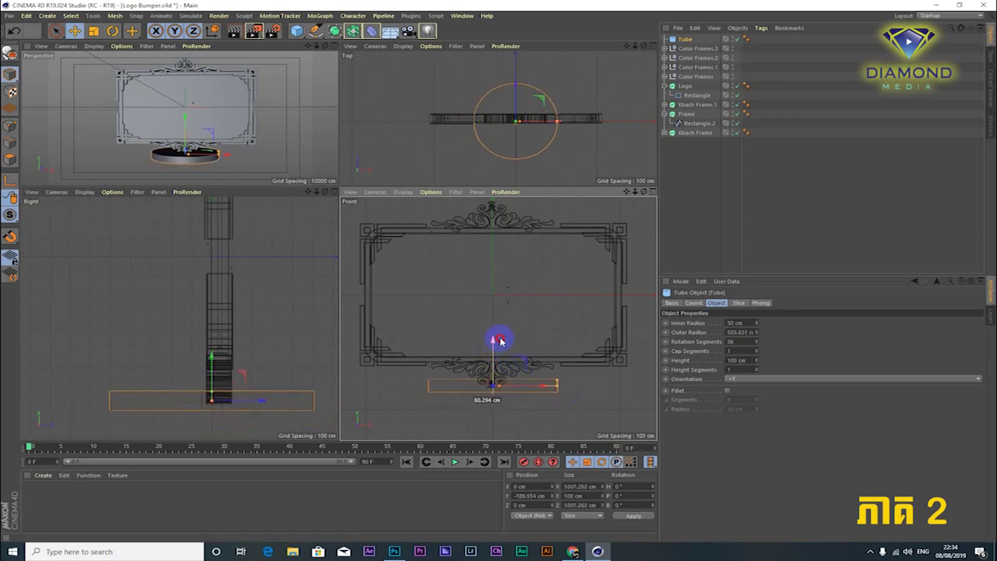
{"action": "left_click", "coordinate": [522, 123]}
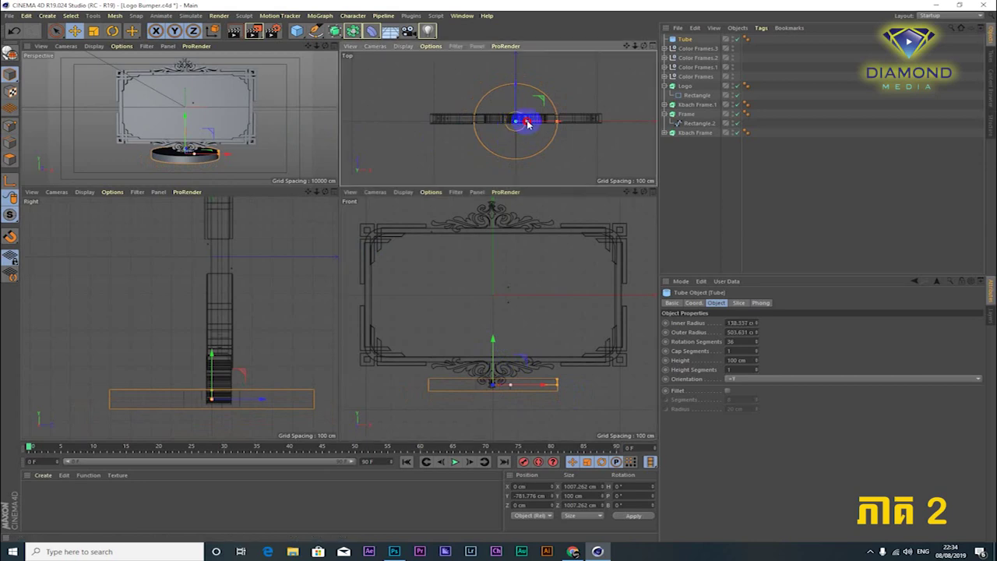
{"action": "scroll", "coordinate": [212, 154], "scroll_direction": "up", "scroll_amount": 3}
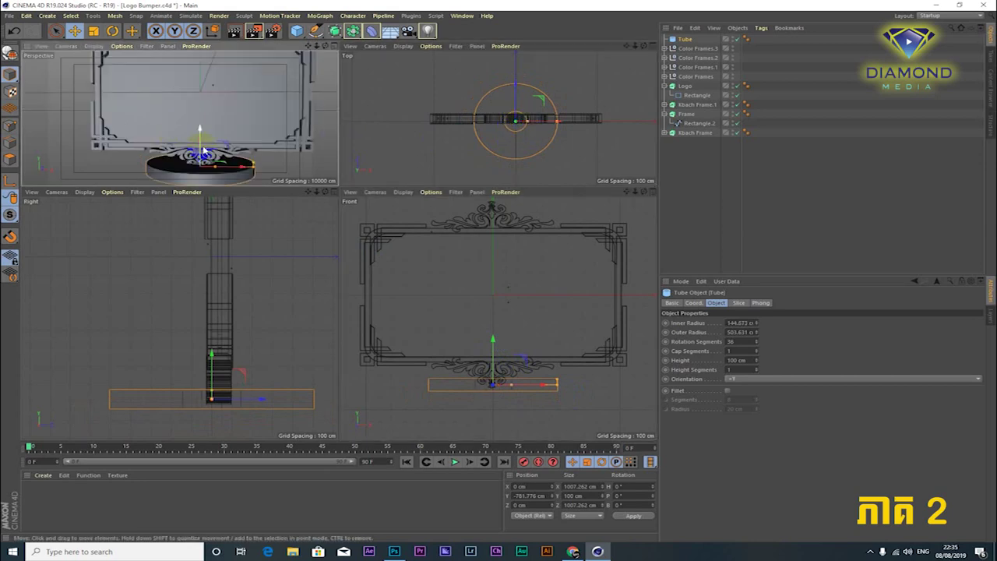
{"action": "scroll", "coordinate": [234, 154], "scroll_direction": "up", "scroll_amount": 2}
{"action": "mouse_move", "coordinate": [251, 154]}
{"action": "left_mouse_down", "text": "alt"}
{"action": "mouse_move", "coordinate": [131, 156]}
{"action": "mouse_move", "coordinate": [200, 155]}
{"action": "mouse_move", "coordinate": [180, 159]}
{"action": "mouse_move", "coordinate": [216, 146]}
{"action": "left_mouse_up", "text": "alt"}
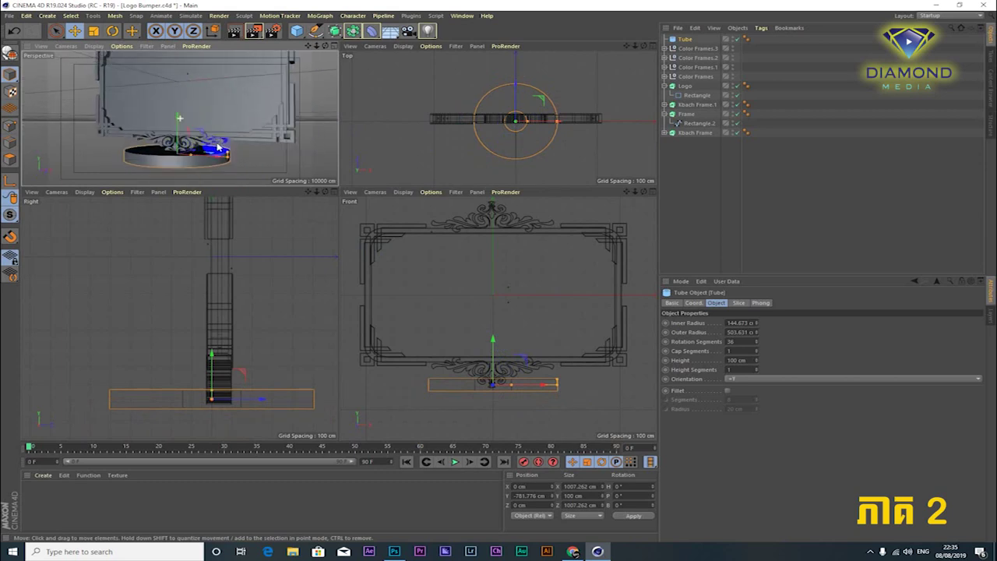
Step: Leave the tube unsliced and enable Fillet with a 22 cm radius
{"action": "left_click", "coordinate": [656, 227]}
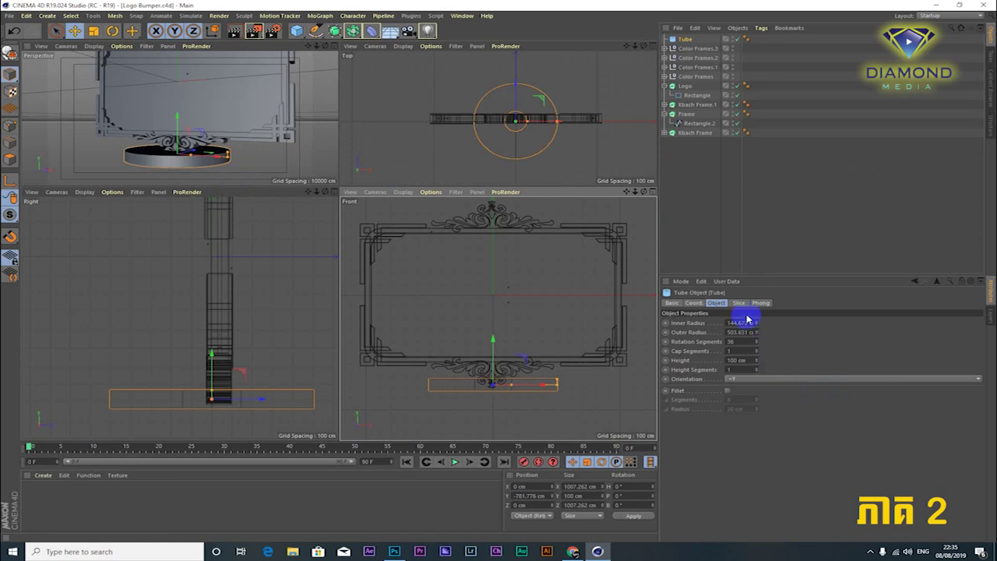
{"action": "left_click", "coordinate": [739, 303]}
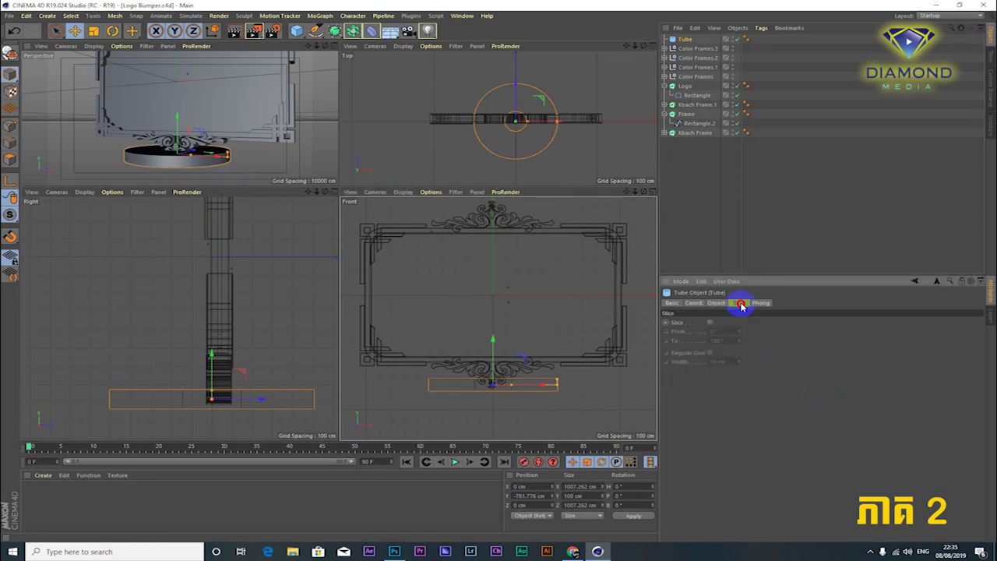
{"action": "left_click", "coordinate": [710, 322]}
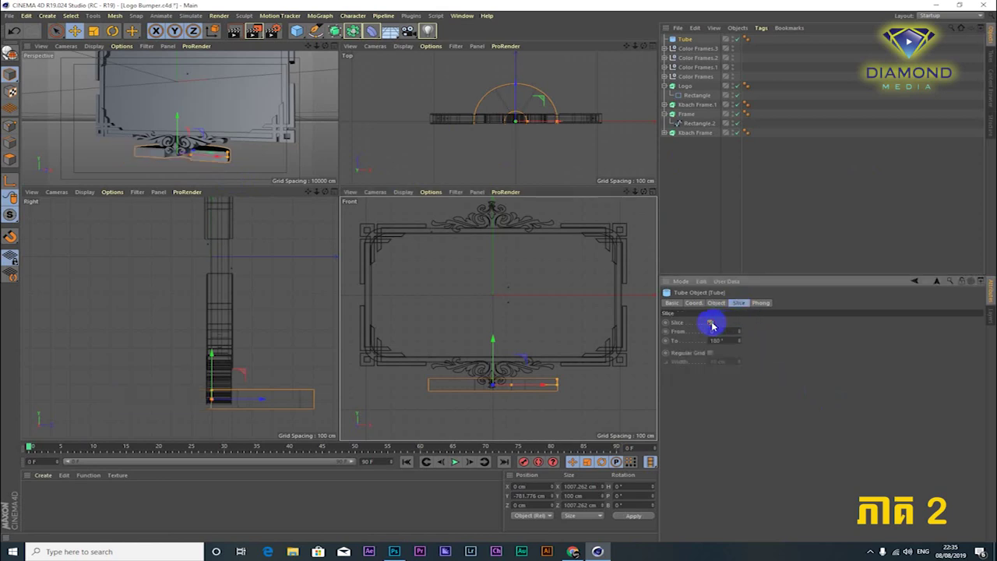
{"action": "left_click", "coordinate": [711, 323]}
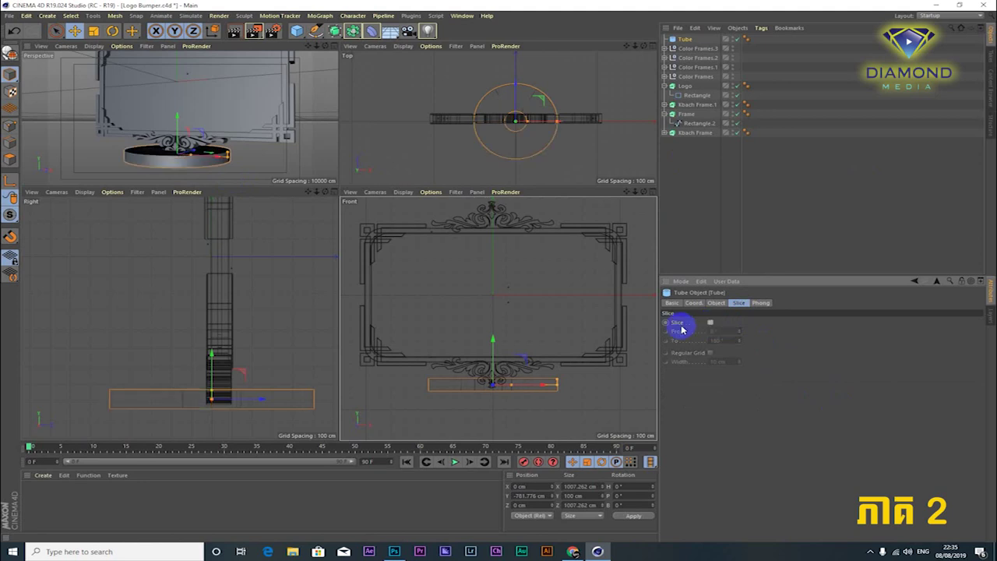
{"action": "left_click", "coordinate": [716, 304]}
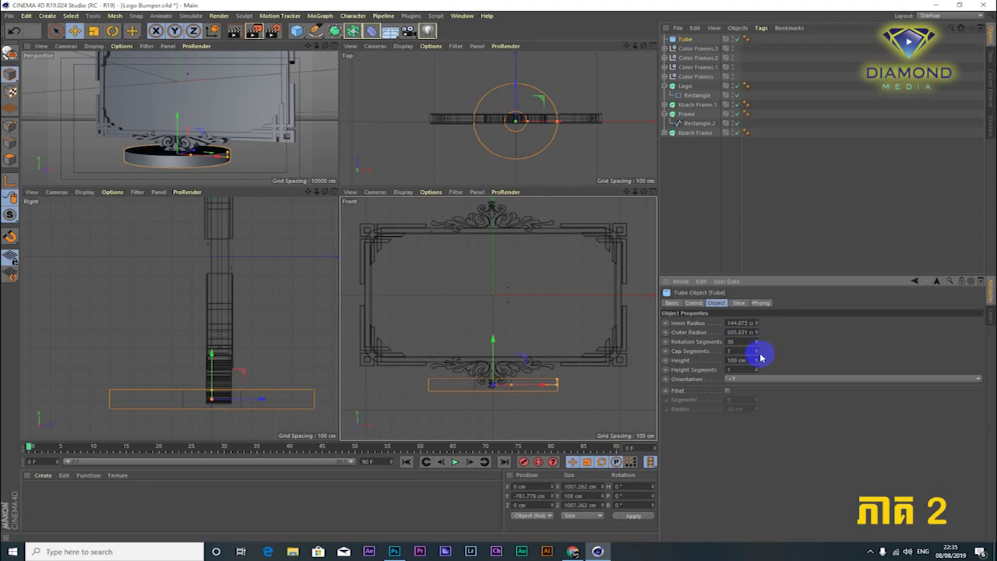
{"action": "left_click", "coordinate": [727, 391]}
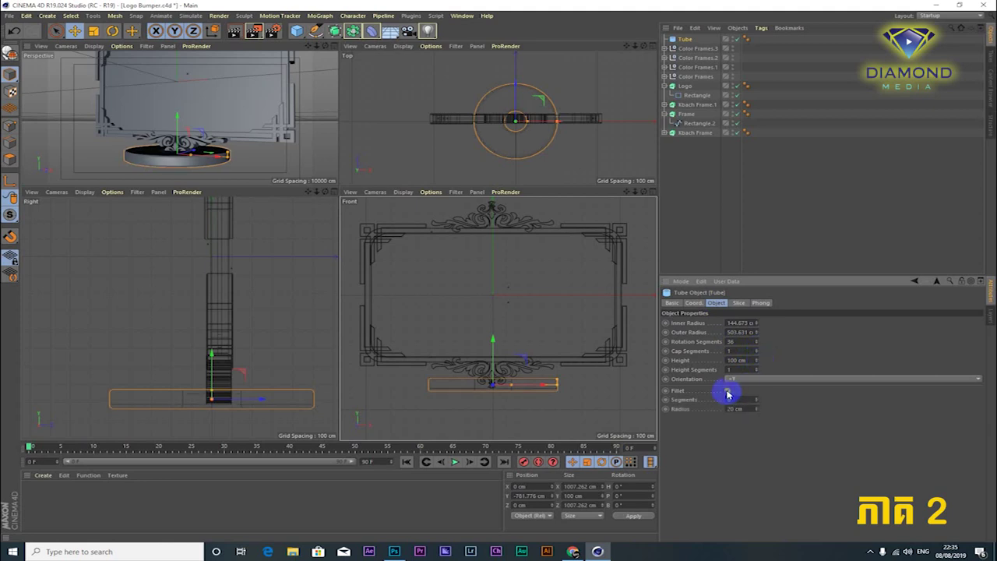
{"action": "left_click_drag", "start_coordinate": [758, 411], "coordinate": [757, 409]}
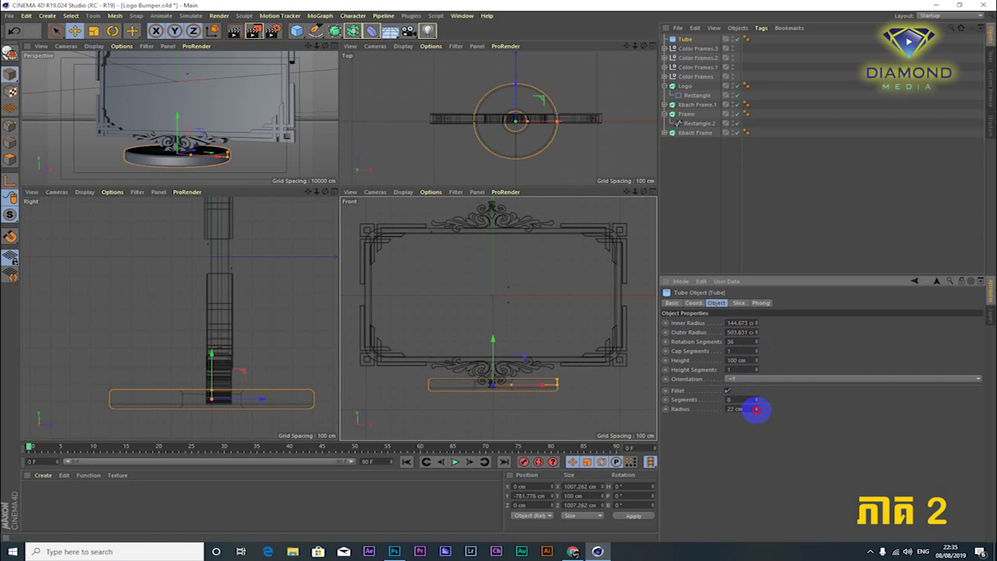
Step: Set the tube's Rotation Segments to 8 to make an octagon
{"action": "left_click", "coordinate": [240, 150]}
{"action": "scroll", "coordinate": [249, 148], "scroll_direction": "up", "scroll_amount": 2}
{"action": "scroll", "coordinate": [233, 147], "scroll_direction": "up", "scroll_amount": 2}
{"action": "scroll", "coordinate": [257, 136], "scroll_direction": "up", "scroll_amount": 2}
{"action": "scroll", "coordinate": [250, 146], "scroll_direction": "up", "scroll_amount": 1}
{"action": "scroll", "coordinate": [250, 146], "scroll_direction": "up", "scroll_amount": 1}
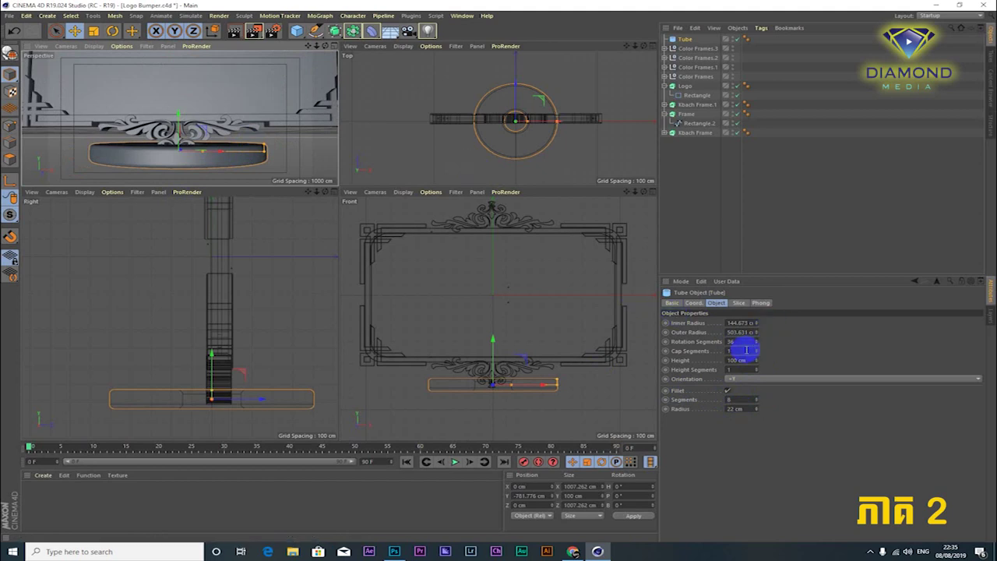
{"action": "left_click_drag", "start_coordinate": [756, 342], "coordinate": [752, 340]}
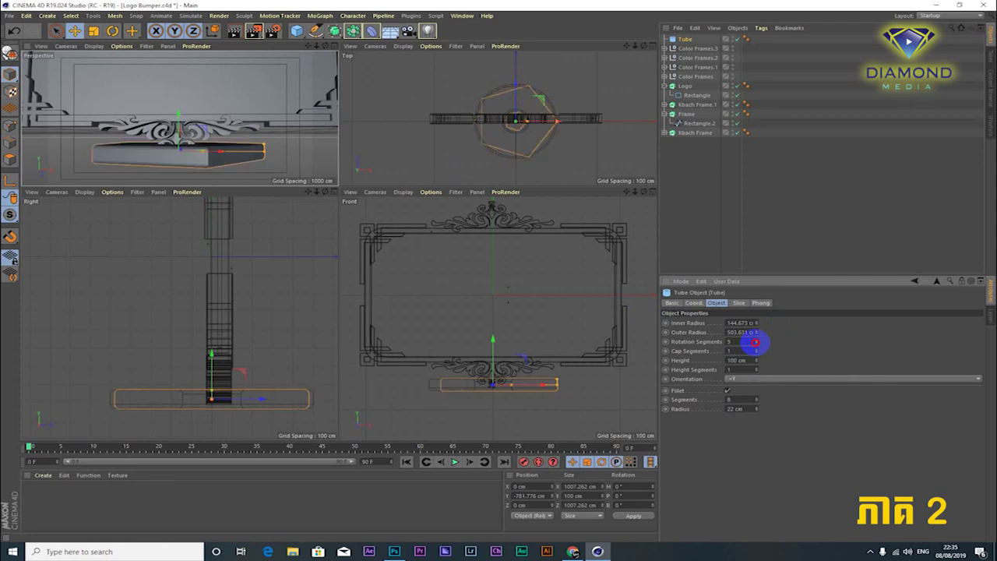
{"action": "scroll", "coordinate": [232, 140], "scroll_direction": "down", "scroll_amount": 2}
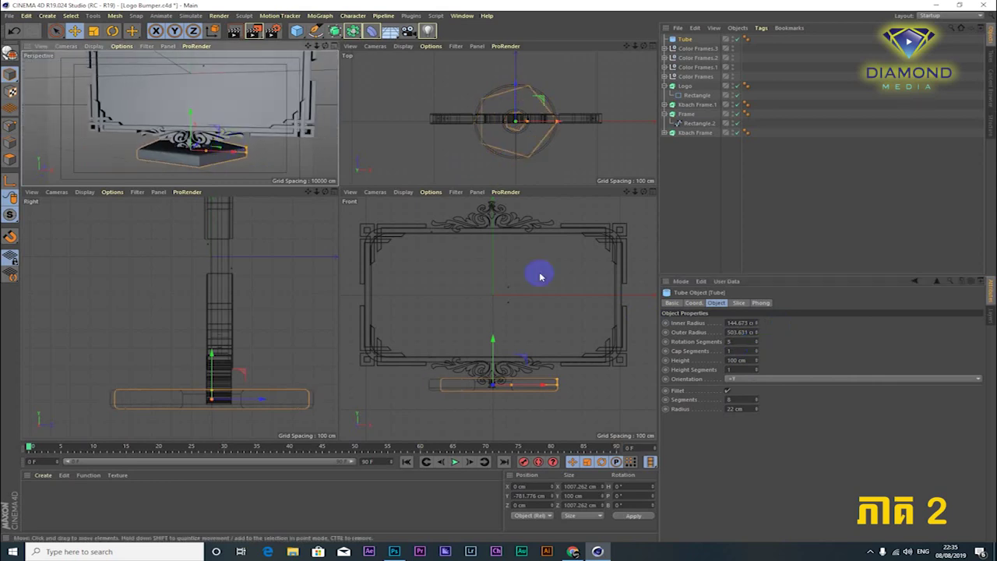
{"action": "left_click", "coordinate": [756, 342]}
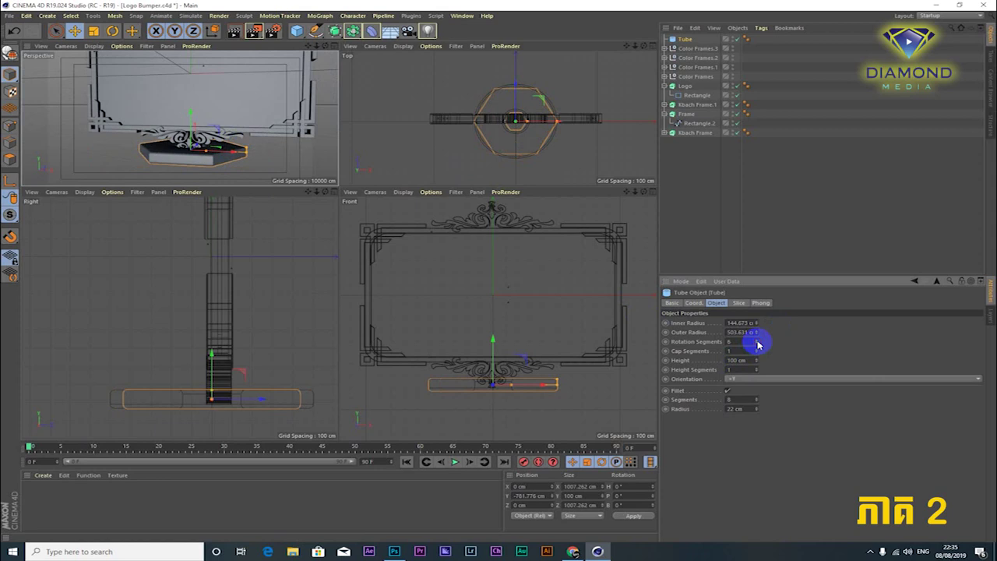
{"action": "left_click", "coordinate": [757, 342]}
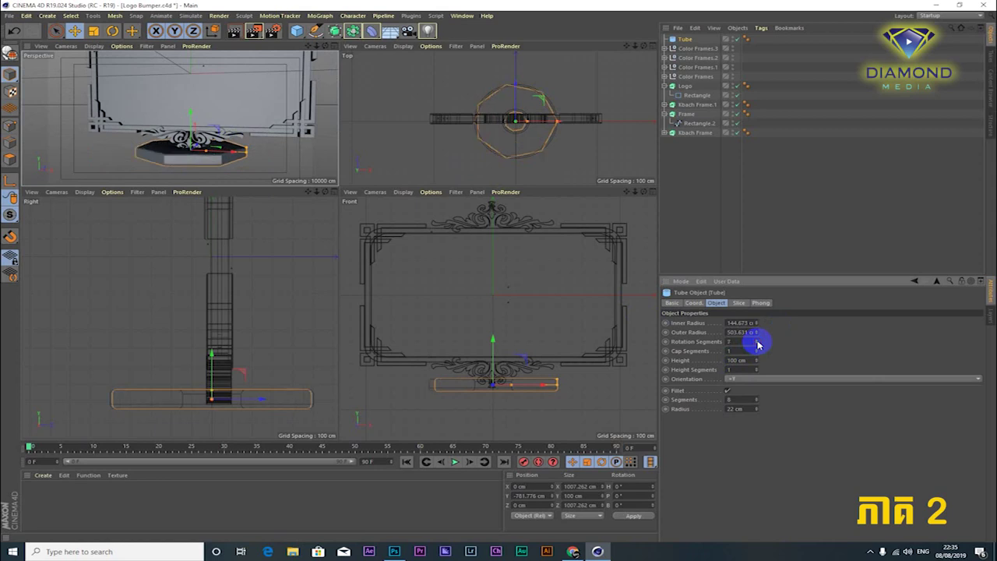
{"action": "left_click", "coordinate": [757, 343]}
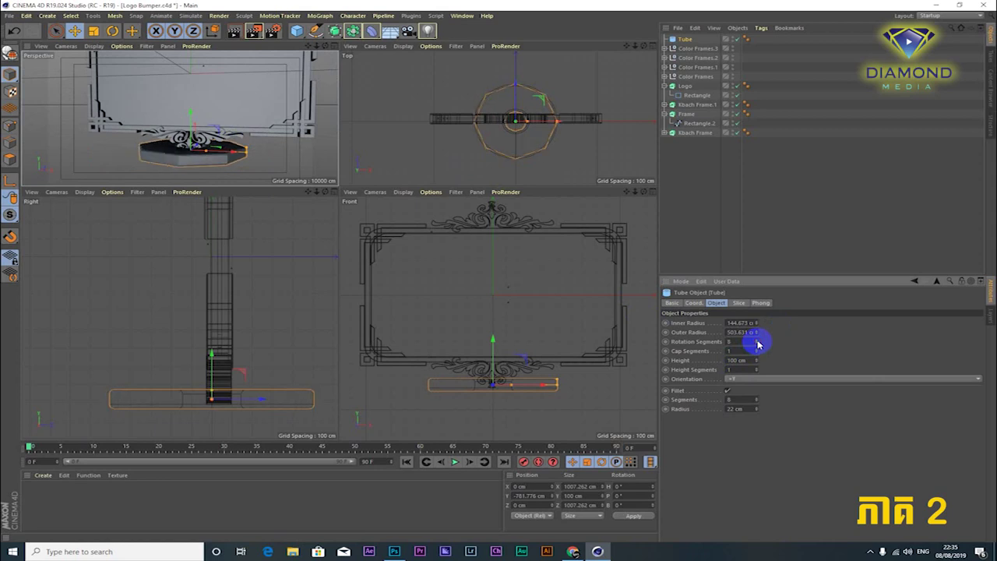
Step: Try 6 rotation segments on the tube, then undo back to 8
{"action": "mouse_move", "coordinate": [251, 135]}
{"action": "left_mouse_down", "text": "alt"}
{"action": "mouse_move", "coordinate": [243, 100]}
{"action": "mouse_move", "coordinate": [167, 132]}
{"action": "mouse_move", "coordinate": [151, 171]}
{"action": "mouse_move", "coordinate": [247, 160]}
{"action": "mouse_move", "coordinate": [239, 138]}
{"action": "left_mouse_up", "text": "alt"}
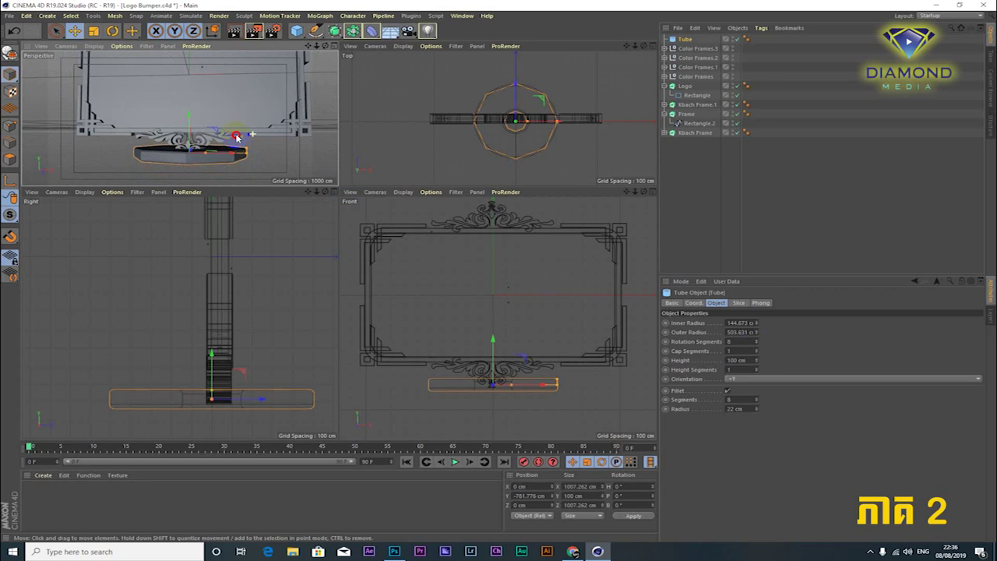
{"action": "left_click_drag", "start_coordinate": [760, 344], "coordinate": [757, 348]}
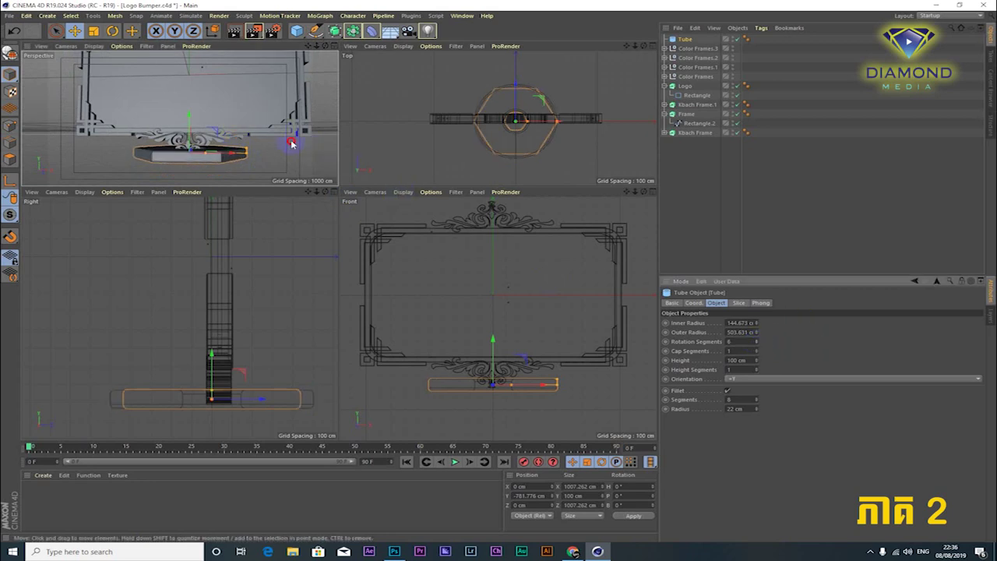
{"action": "mouse_move", "coordinate": [289, 138]}
{"action": "left_mouse_down", "text": "alt"}
{"action": "mouse_move", "coordinate": [289, 160]}
{"action": "mouse_move", "coordinate": [272, 172]}
{"action": "mouse_move", "coordinate": [248, 153]}
{"action": "mouse_move", "coordinate": [267, 117]}
{"action": "left_mouse_up", "text": "alt"}
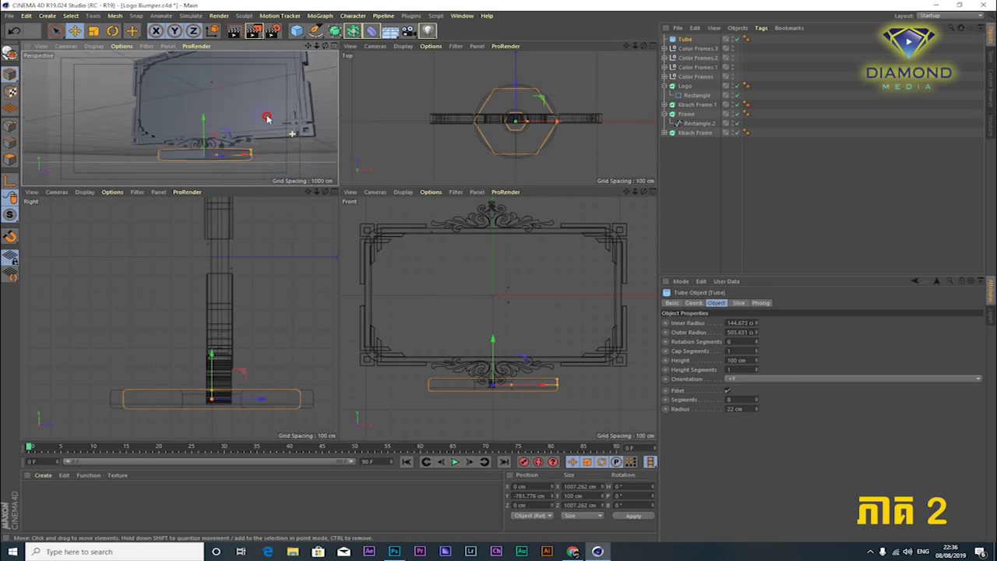
{"action": "key", "text": "ctrl+z"}
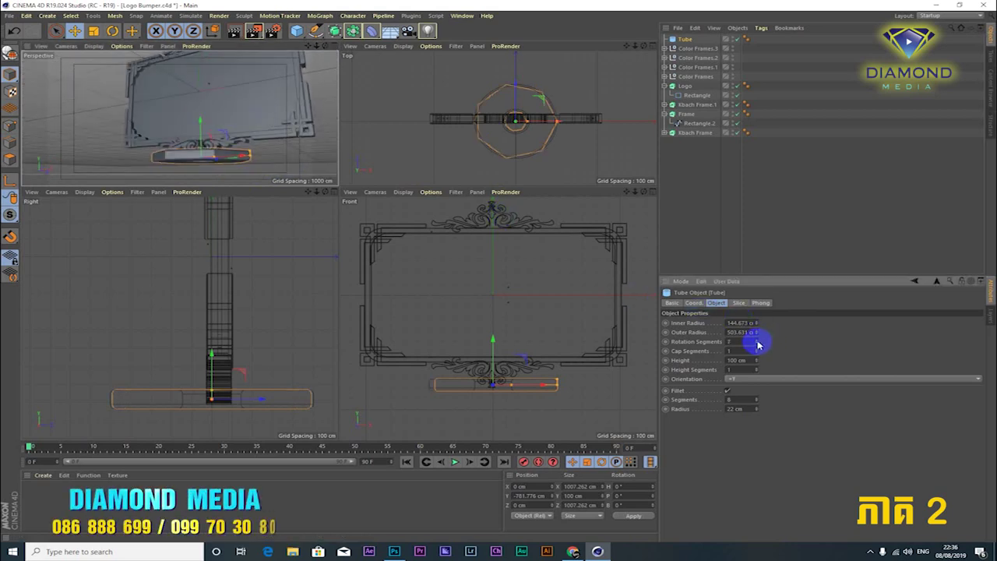
{"action": "mouse_move", "coordinate": [303, 148]}
{"action": "left_mouse_down", "text": "alt"}
{"action": "mouse_move", "coordinate": [318, 152]}
{"action": "mouse_move", "coordinate": [263, 89]}
{"action": "mouse_move", "coordinate": [278, 111]}
{"action": "left_mouse_up", "text": "alt"}
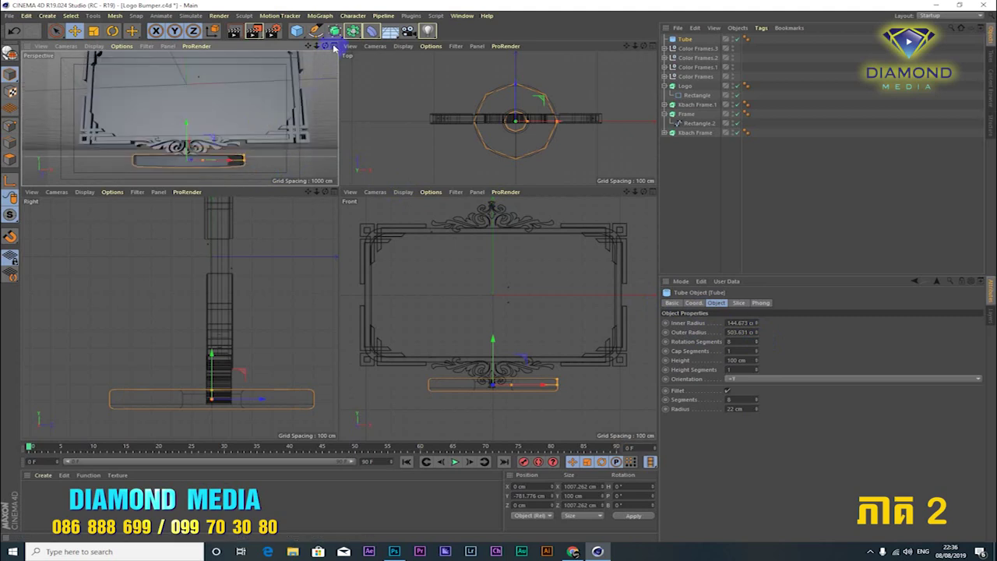
Step: Maximize the Perspective view and orbit to a level frontal view of the frame and base
{"action": "left_click", "coordinate": [335, 47]}
{"action": "left_click_drag", "start_coordinate": [444, 172], "coordinate": [458, 249], "text": "alt"}
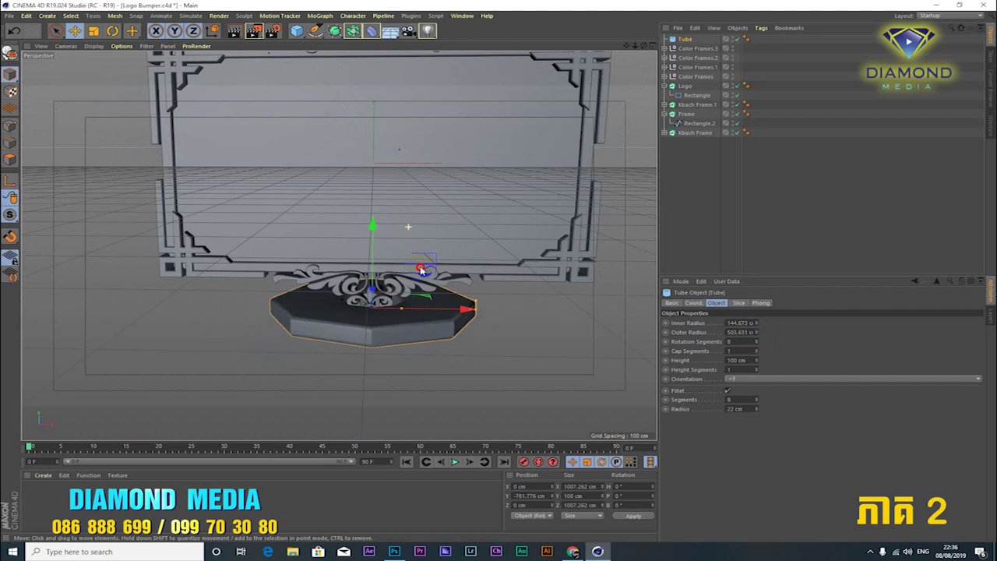
{"action": "scroll", "coordinate": [431, 231], "scroll_direction": "down", "scroll_amount": 3}
{"action": "scroll", "coordinate": [431, 229], "scroll_direction": "down", "scroll_amount": 3}
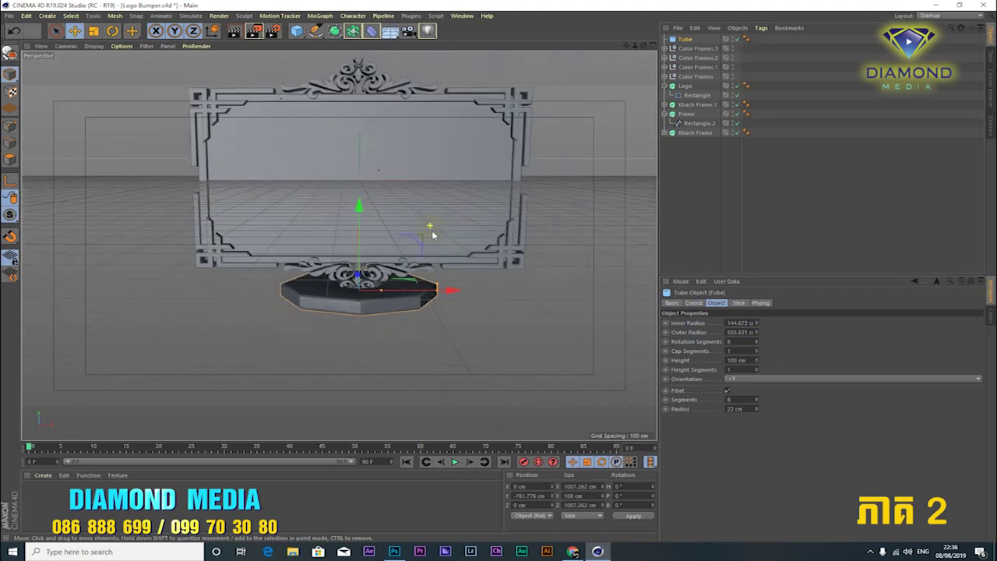
{"action": "left_click_drag", "start_coordinate": [355, 231], "coordinate": [425, 149], "text": "alt"}
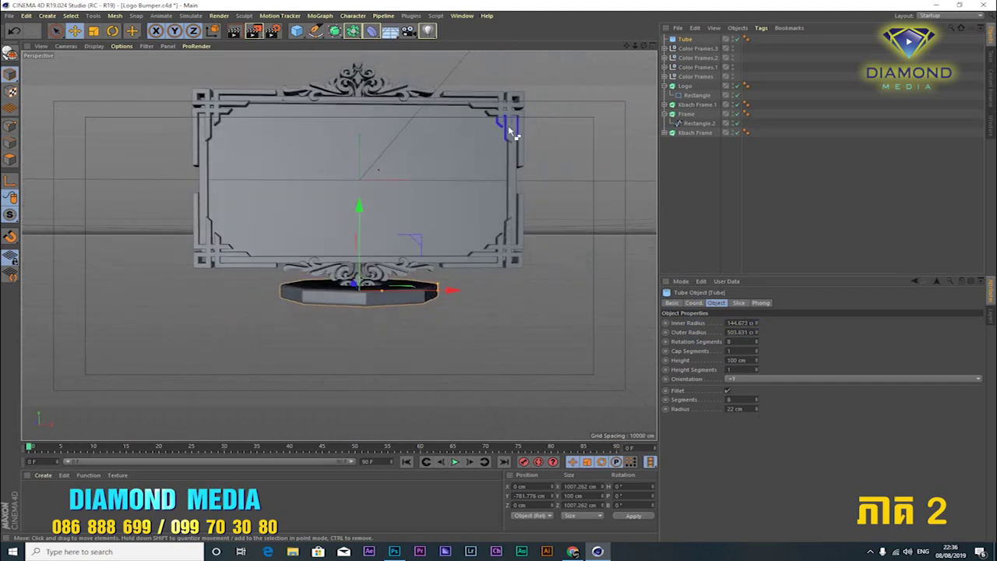
{"action": "left_click", "coordinate": [685, 40]}
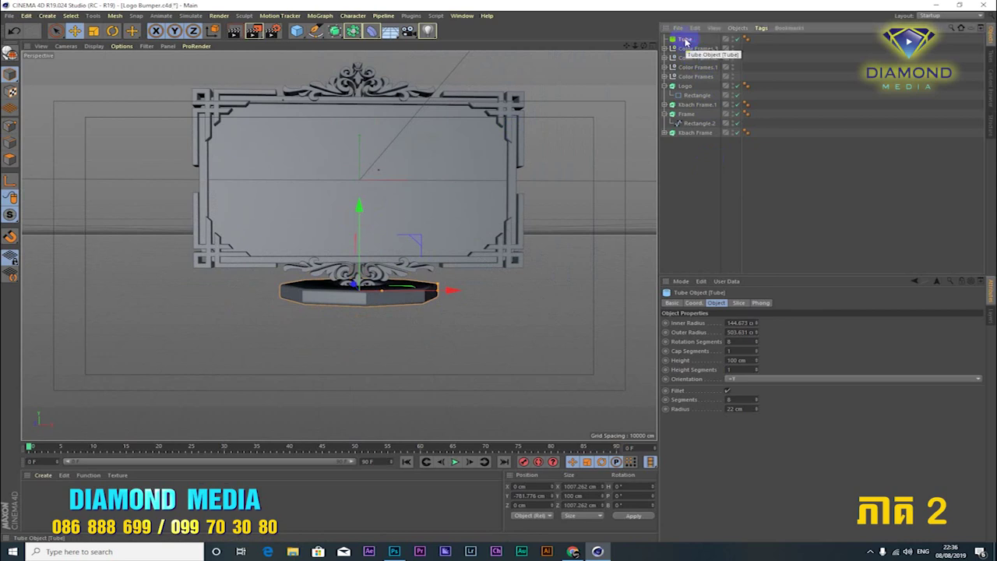
Step: Rename the tube 'Plan' and add a lower, wider copy beneath it as the second tier
{"action": "double_click", "coordinate": [686, 40]}
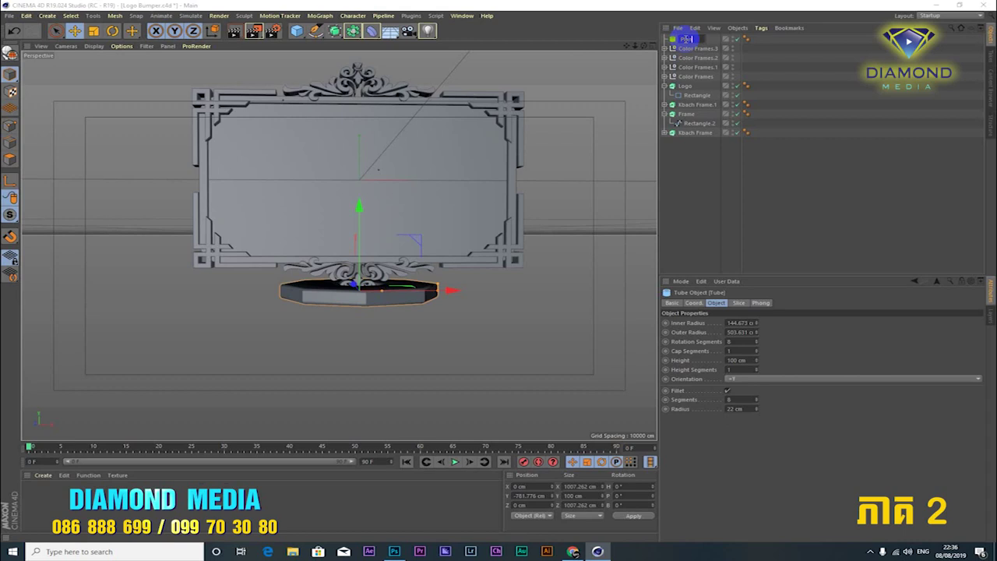
{"action": "key", "text": "Return"}
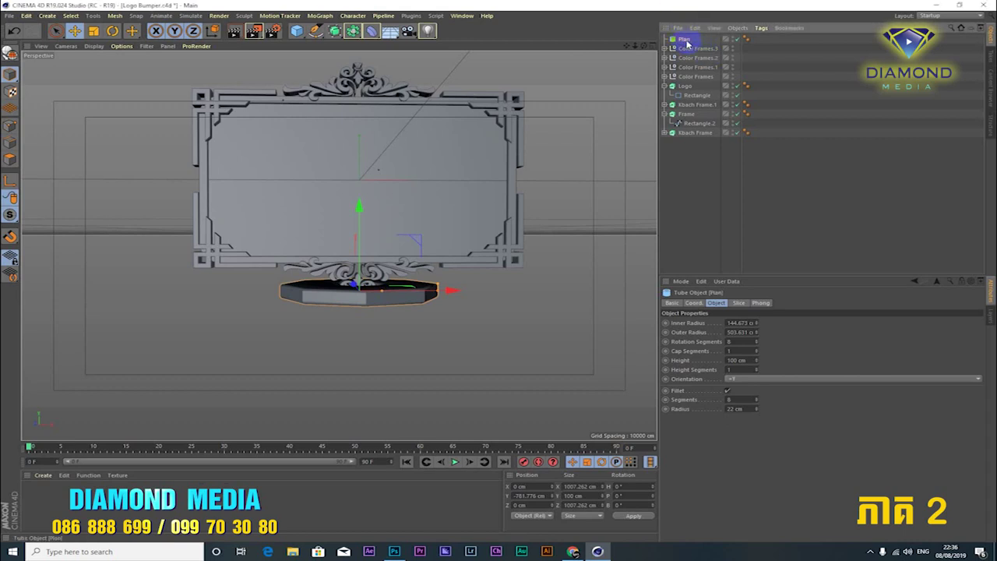
{"action": "key", "text": "ctrl+v"}
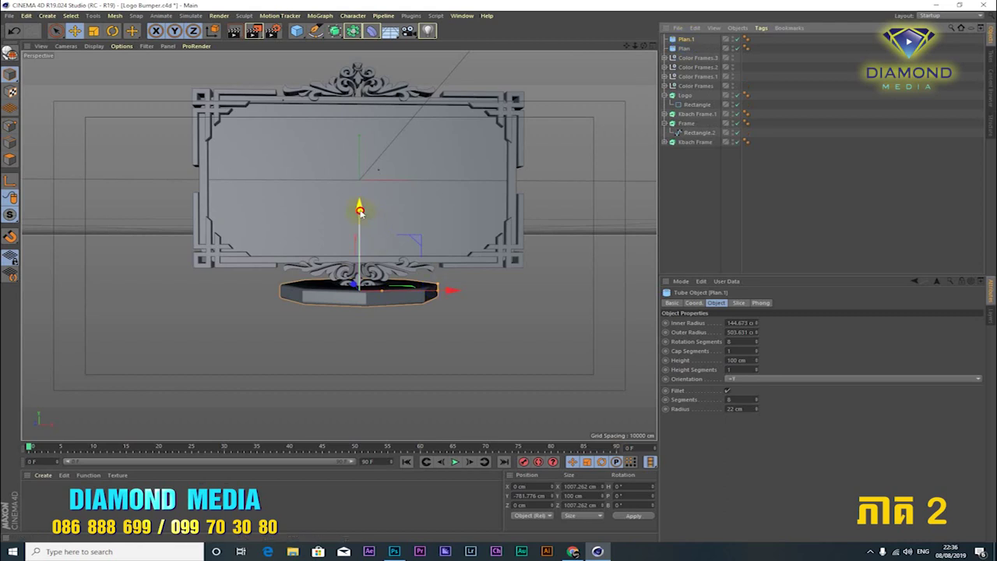
{"action": "left_click_drag", "start_coordinate": [358, 206], "coordinate": [360, 223]}
{"action": "mouse_move", "coordinate": [449, 304]}
{"action": "left_mouse_down"}
{"action": "mouse_move", "coordinate": [516, 314]}
{"action": "mouse_move", "coordinate": [501, 317]}
{"action": "left_mouse_up"}
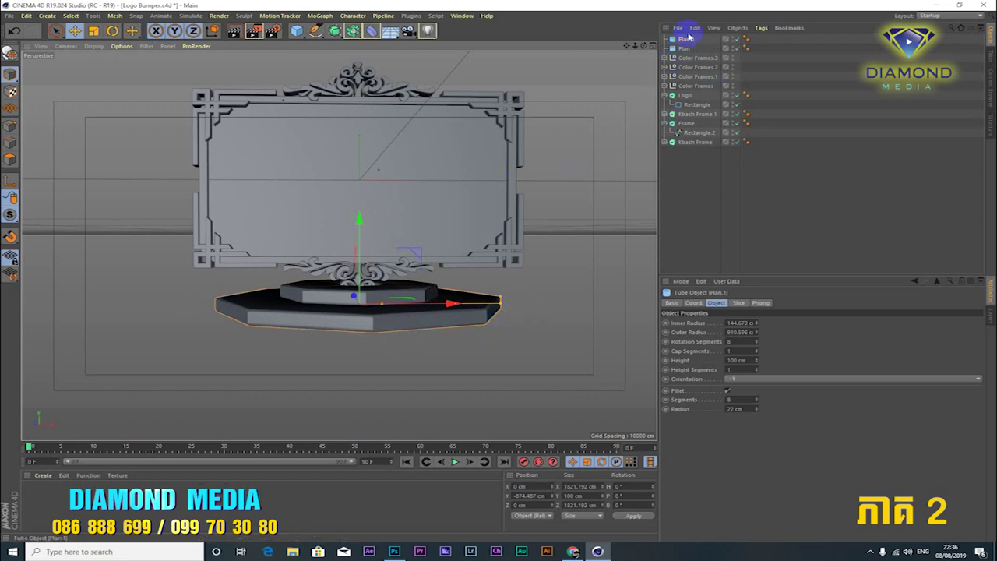
Step: Add a third, widest tier, Plan.2, at outer radius 1509.173 cm and Y -970.436 cm
{"action": "key", "text": "ctrl+c"}
{"action": "key", "text": "ctrl+v"}
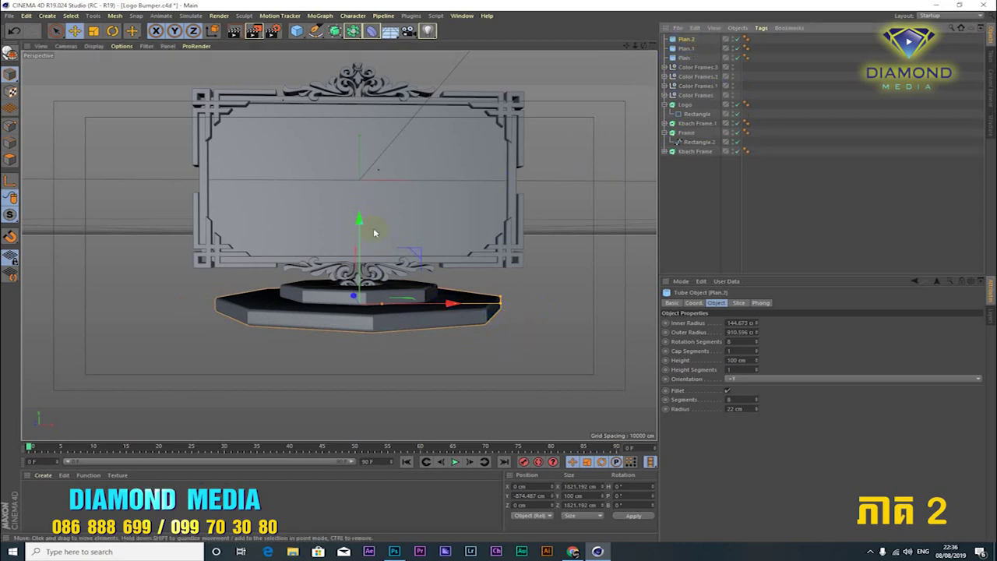
{"action": "left_click_drag", "start_coordinate": [357, 217], "coordinate": [389, 246]}
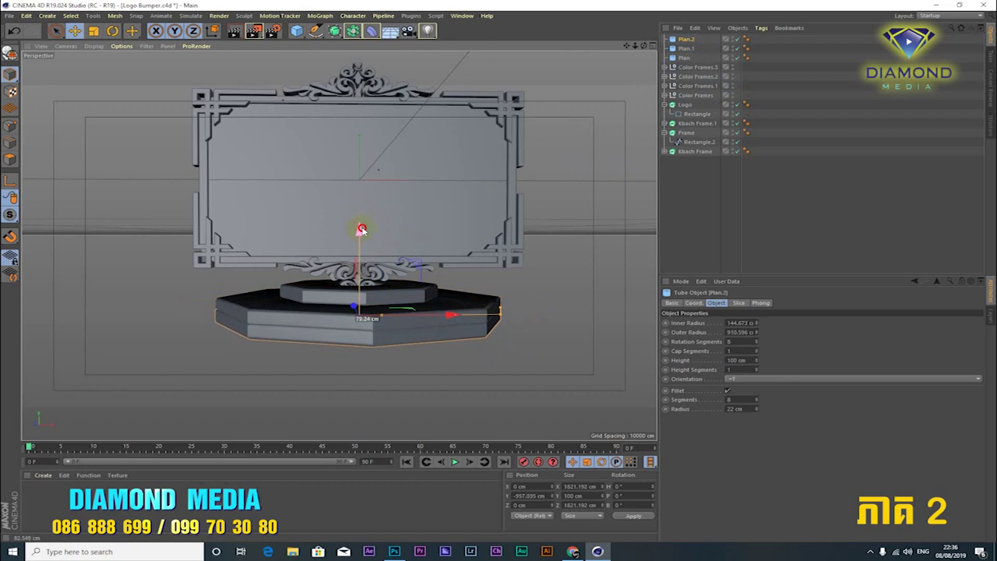
{"action": "mouse_move", "coordinate": [500, 313]}
{"action": "left_mouse_down"}
{"action": "mouse_move", "coordinate": [608, 321]}
{"action": "mouse_move", "coordinate": [593, 330]}
{"action": "left_mouse_up"}
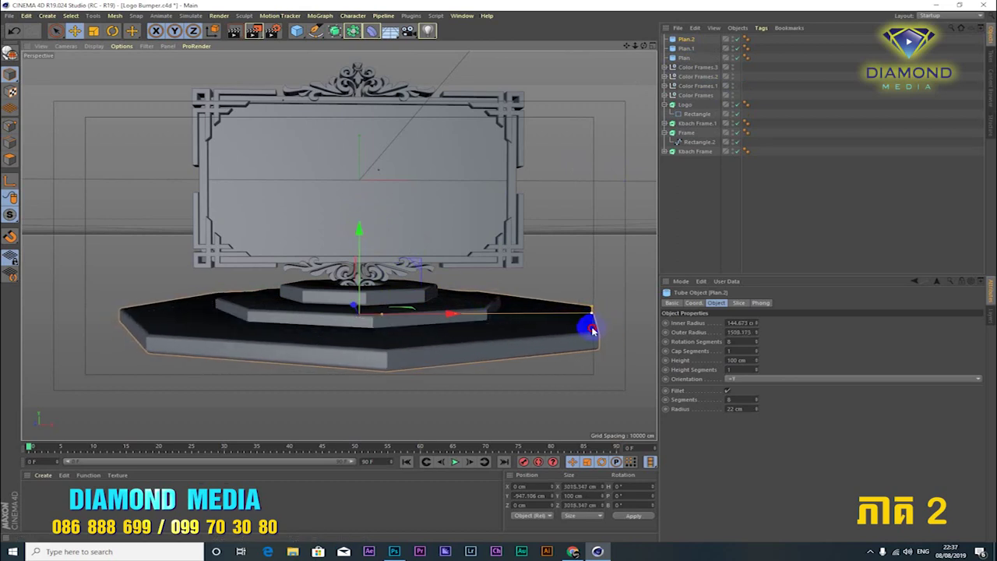
{"action": "left_click_drag", "start_coordinate": [360, 233], "coordinate": [361, 236]}
{"action": "left_click_drag", "start_coordinate": [380, 313], "coordinate": [381, 311], "text": "alt"}
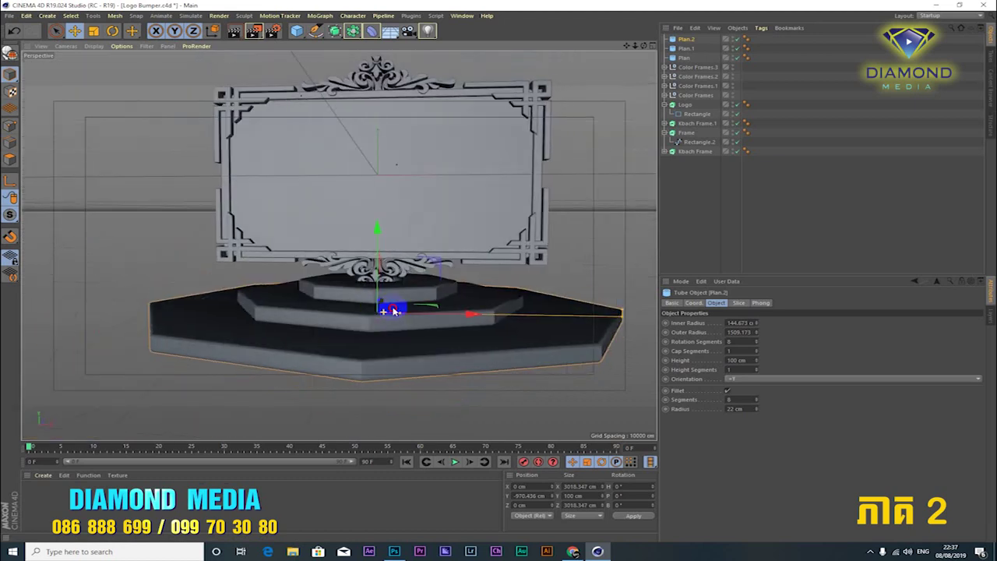
{"action": "left_click_drag", "start_coordinate": [381, 310], "coordinate": [382, 308], "text": "alt"}
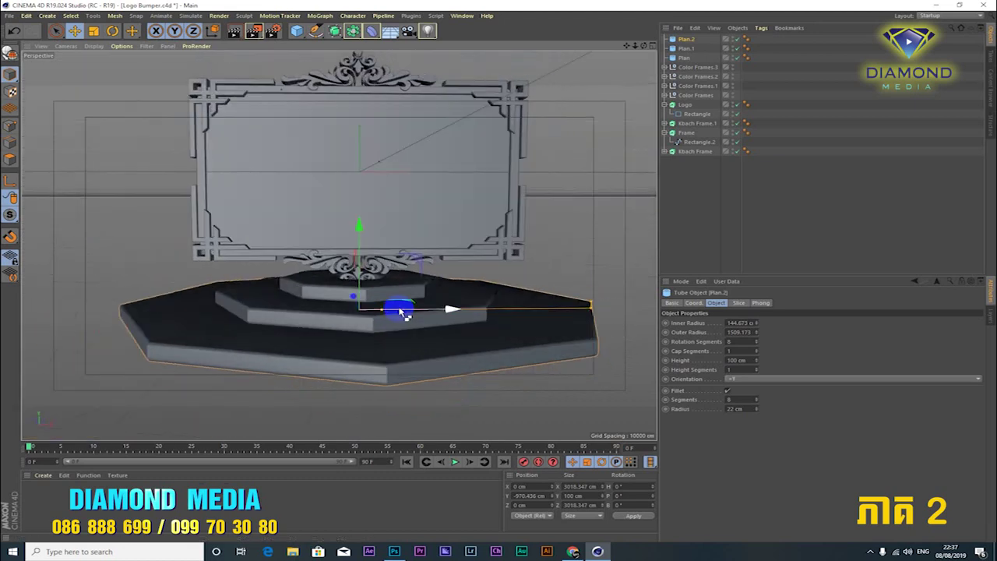
{"action": "left_click_drag", "start_coordinate": [507, 268], "coordinate": [506, 270], "text": "alt"}
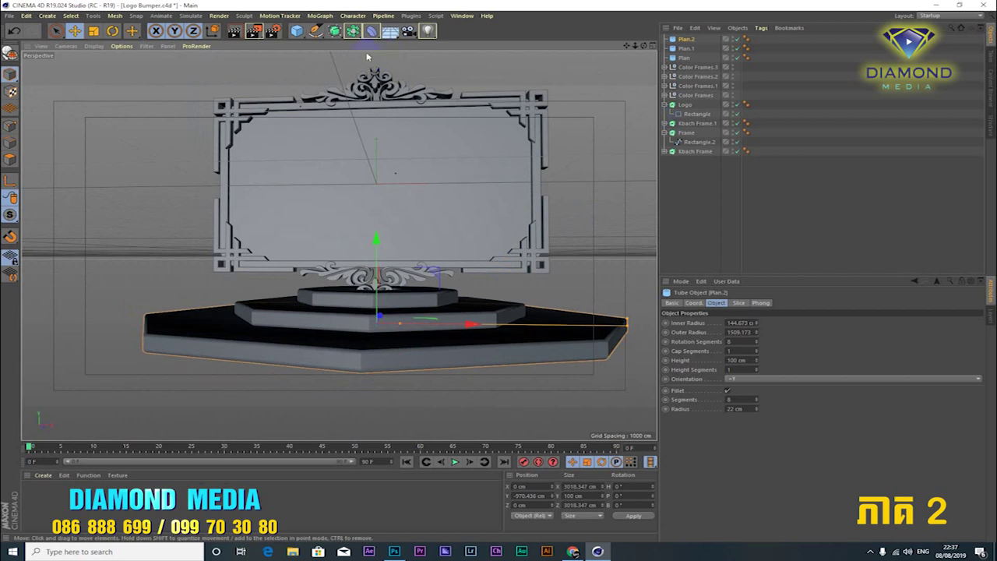
Step: Add a Plane, lower it beneath the pedestal and stretch it wide
{"action": "left_click", "coordinate": [296, 34]}
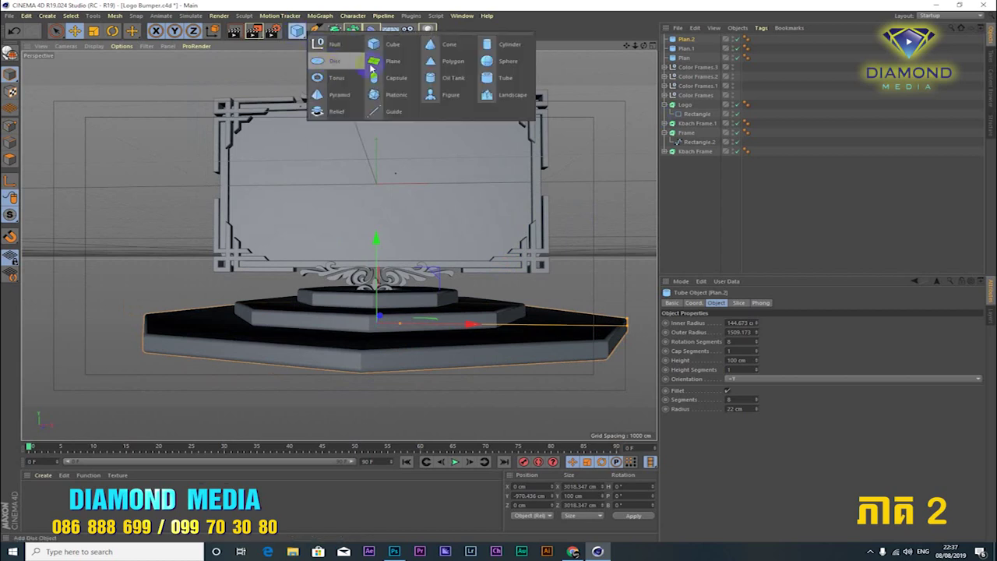
{"action": "left_click", "coordinate": [393, 63]}
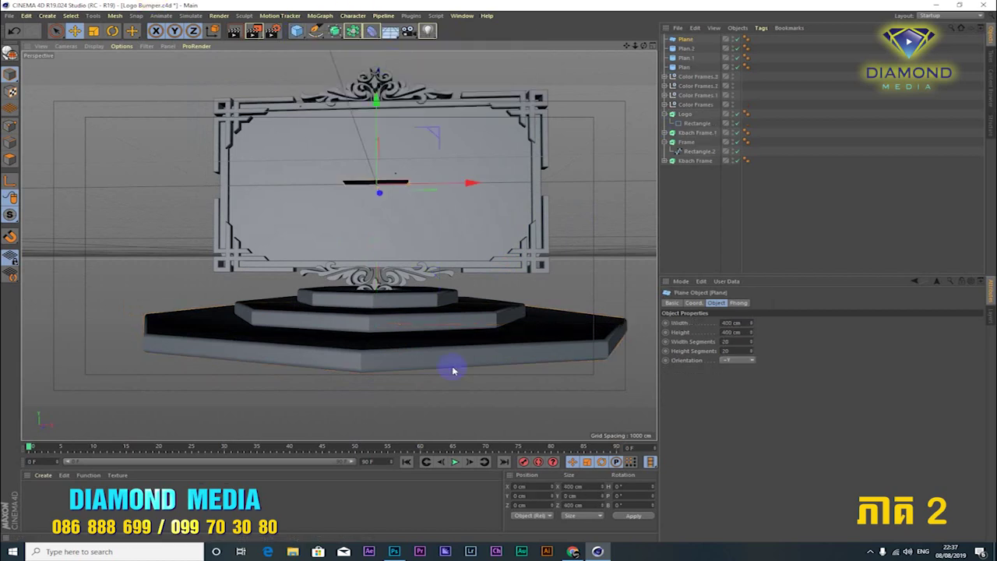
{"action": "left_click_drag", "start_coordinate": [376, 99], "coordinate": [394, 318]}
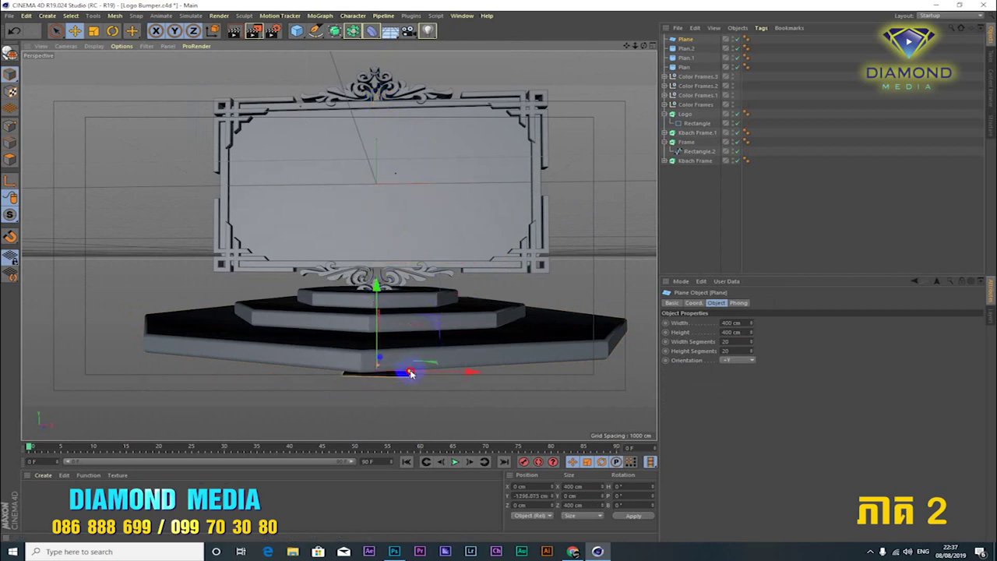
{"action": "left_click_drag", "start_coordinate": [412, 374], "coordinate": [483, 373]}
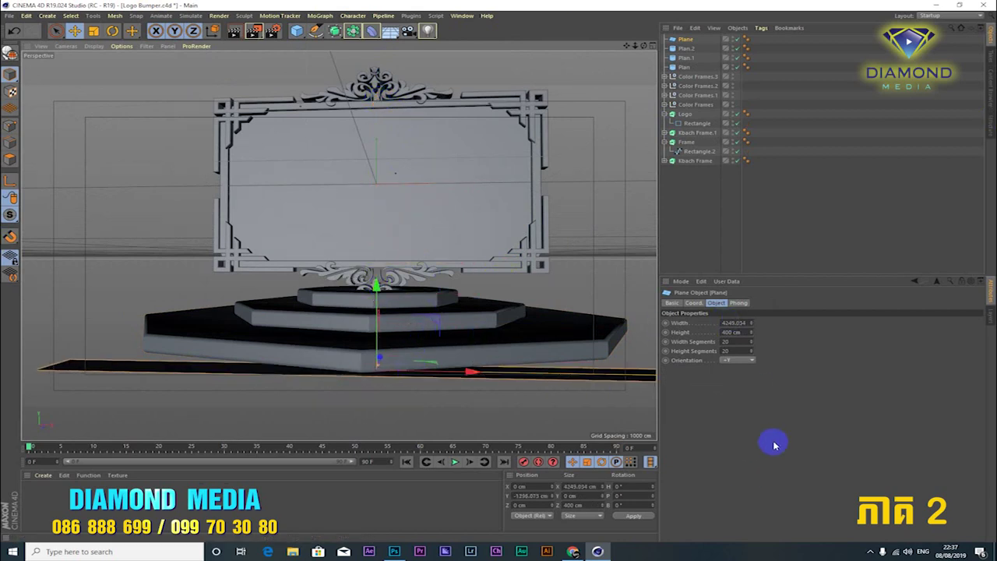
Step: Set the plane's Width and Height to 20000 cm each
{"action": "left_click", "coordinate": [746, 321]}
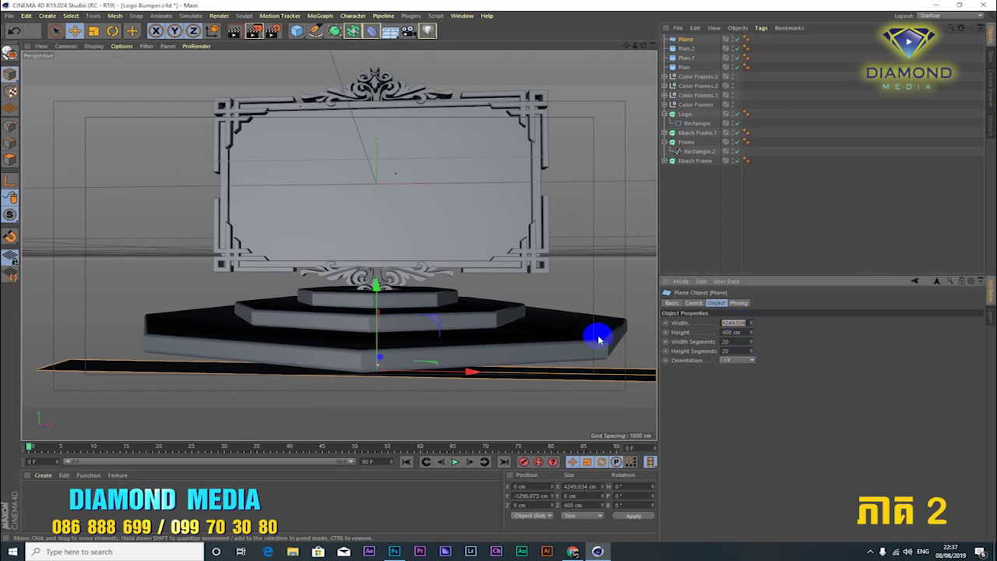
{"action": "type", "text": "100"}
{"action": "key", "text": "Return"}
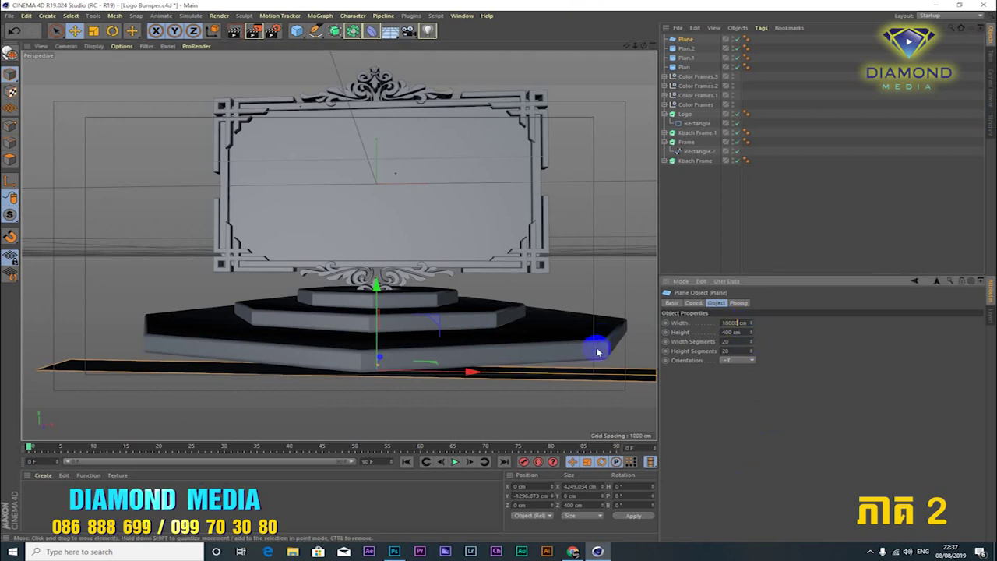
{"action": "left_click", "coordinate": [737, 332]}
{"action": "type", "text": "10000"}
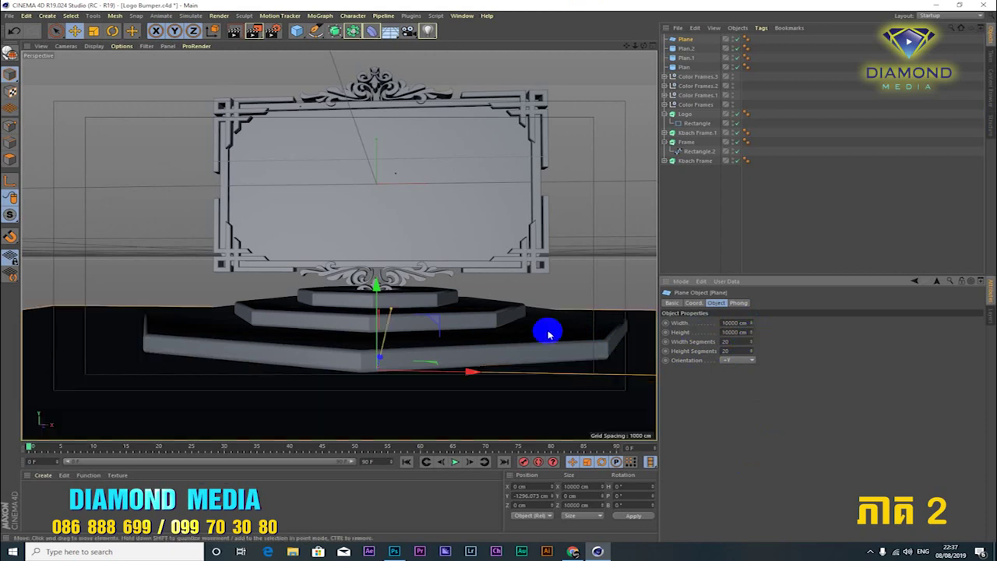
{"action": "scroll", "coordinate": [454, 221], "scroll_direction": "down", "scroll_amount": 2}
{"action": "scroll", "coordinate": [450, 227], "scroll_direction": "down", "scroll_amount": 3}
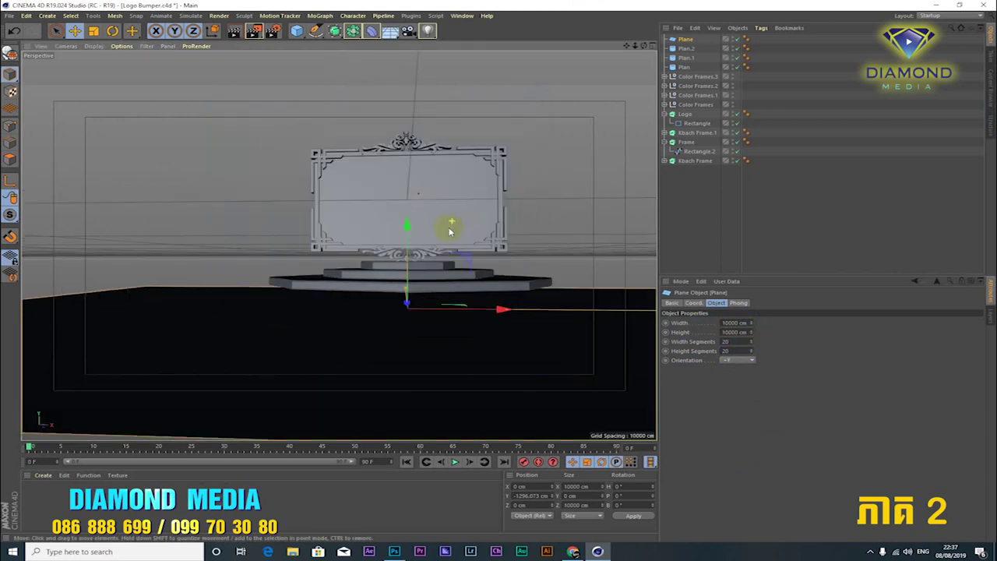
{"action": "scroll", "coordinate": [451, 228], "scroll_direction": "down", "scroll_amount": 2}
{"action": "mouse_move", "coordinate": [445, 257]}
{"action": "left_mouse_down", "text": "alt"}
{"action": "mouse_move", "coordinate": [378, 285]}
{"action": "mouse_move", "coordinate": [425, 327]}
{"action": "mouse_move", "coordinate": [401, 322]}
{"action": "left_mouse_up", "text": "alt"}
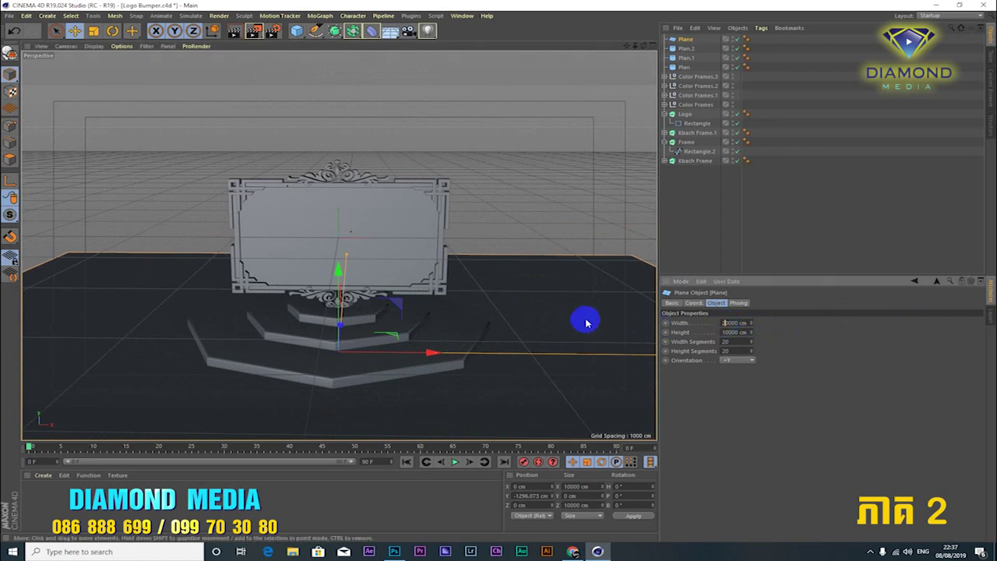
{"action": "type", "text": "20000"}
{"action": "key", "text": "Return"}
{"action": "left_click", "coordinate": [679, 333]}
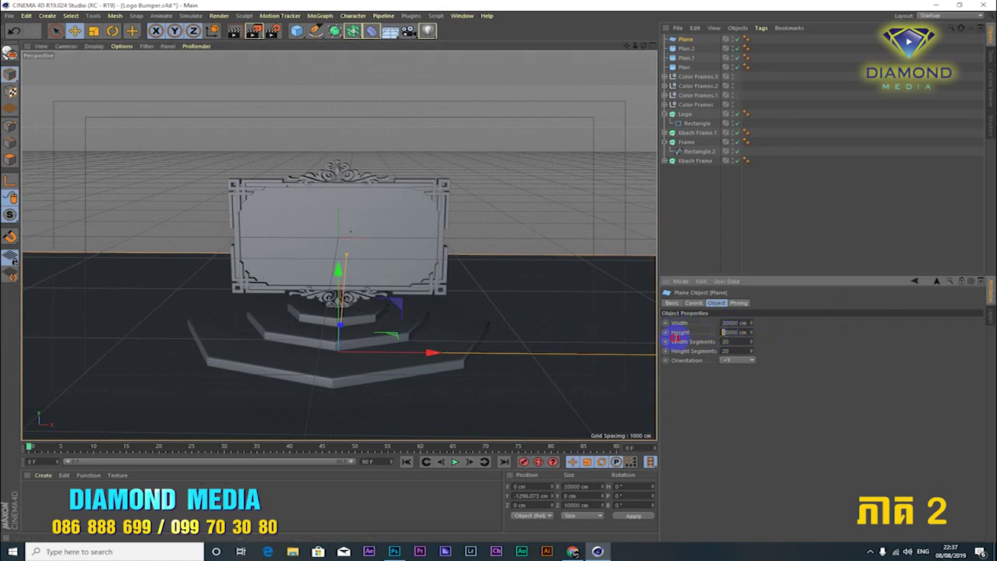
{"action": "type", "text": "2"}
{"action": "key", "text": "Return"}
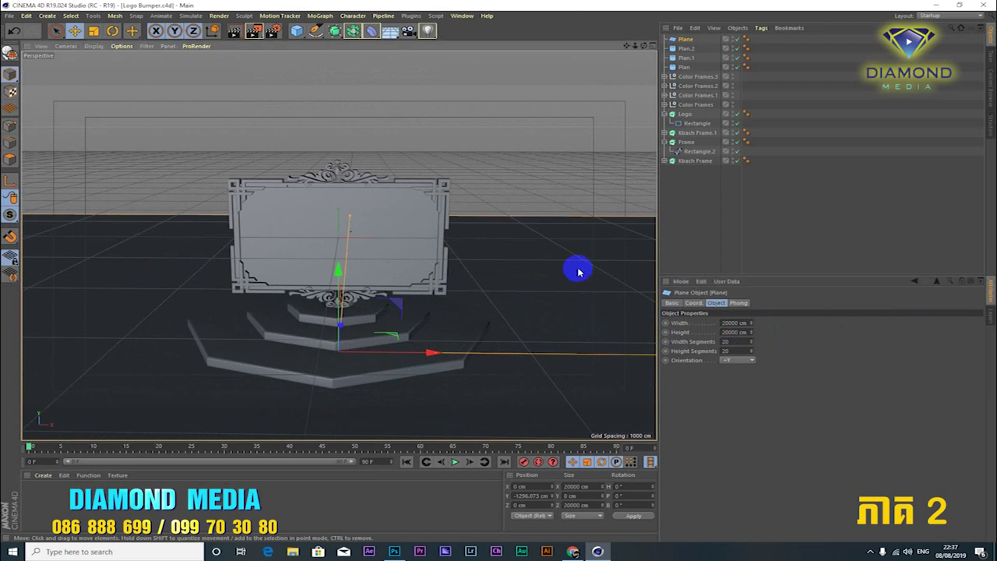
{"action": "middle_click_drag", "start_coordinate": [522, 335], "coordinate": [531, 276]}
{"action": "mouse_move", "coordinate": [531, 277]}
{"action": "left_mouse_down", "text": "alt"}
{"action": "mouse_move", "coordinate": [461, 307]}
{"action": "mouse_move", "coordinate": [382, 285]}
{"action": "mouse_move", "coordinate": [359, 306]}
{"action": "mouse_move", "coordinate": [401, 294]}
{"action": "mouse_move", "coordinate": [379, 307]}
{"action": "left_mouse_up", "text": "alt"}
{"action": "mouse_move", "coordinate": [358, 356]}
{"action": "left_mouse_down", "text": "alt"}
{"action": "mouse_move", "coordinate": [439, 285]}
{"action": "mouse_move", "coordinate": [416, 312]}
{"action": "mouse_move", "coordinate": [433, 310]}
{"action": "mouse_move", "coordinate": [407, 296]}
{"action": "left_mouse_up", "text": "alt"}
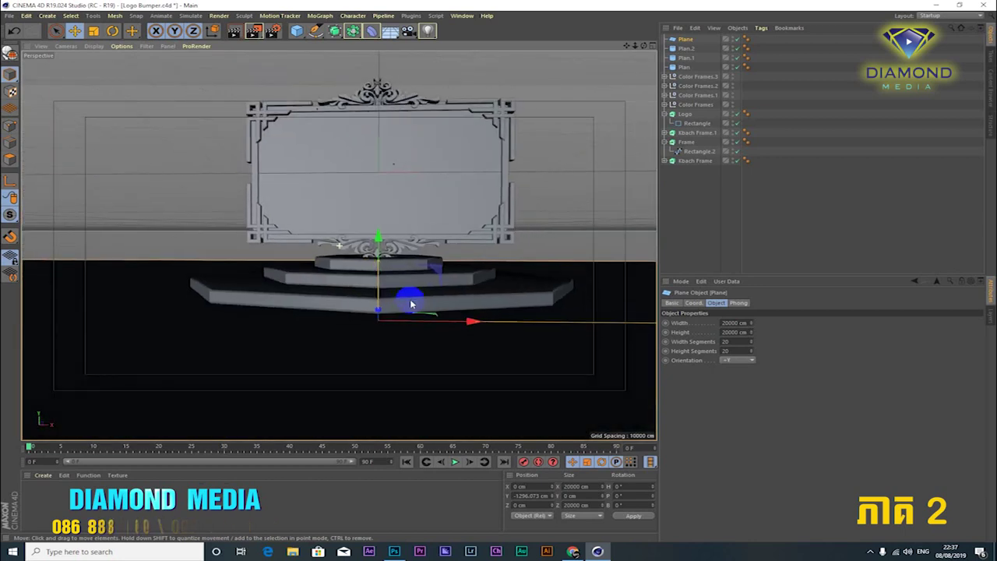
Step: Render a preview of the view, then delete the Plan floor plane
{"action": "left_click", "coordinate": [235, 35]}
{"action": "left_click", "coordinate": [637, 158]}
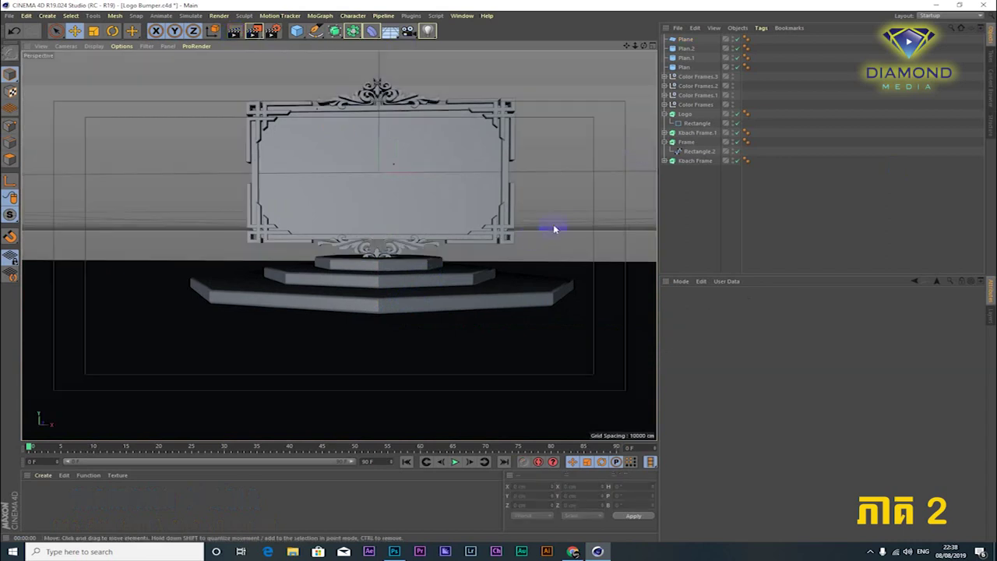
{"action": "left_click", "coordinate": [685, 39]}
{"action": "key", "text": "Delete"}
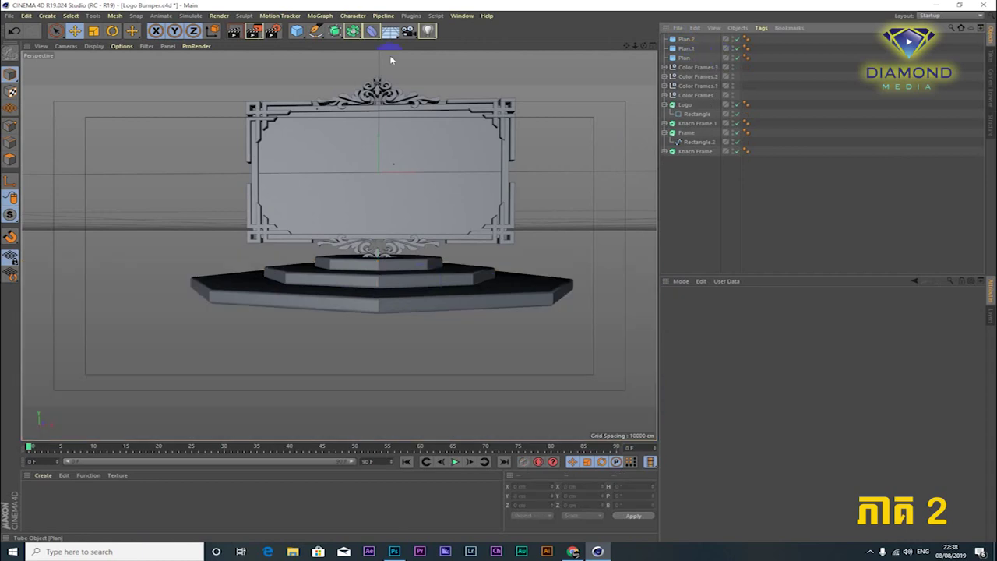
Step: Add a Disc below the pedestal and stretch its radius to about 2094 cm
{"action": "left_click_drag", "start_coordinate": [297, 30], "coordinate": [314, 77]}
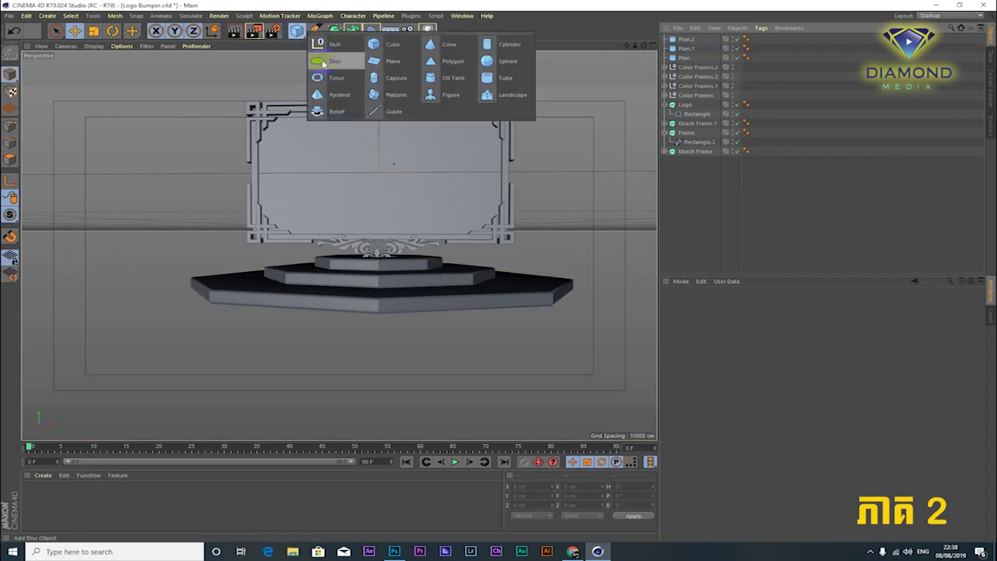
{"action": "left_click", "coordinate": [318, 60]}
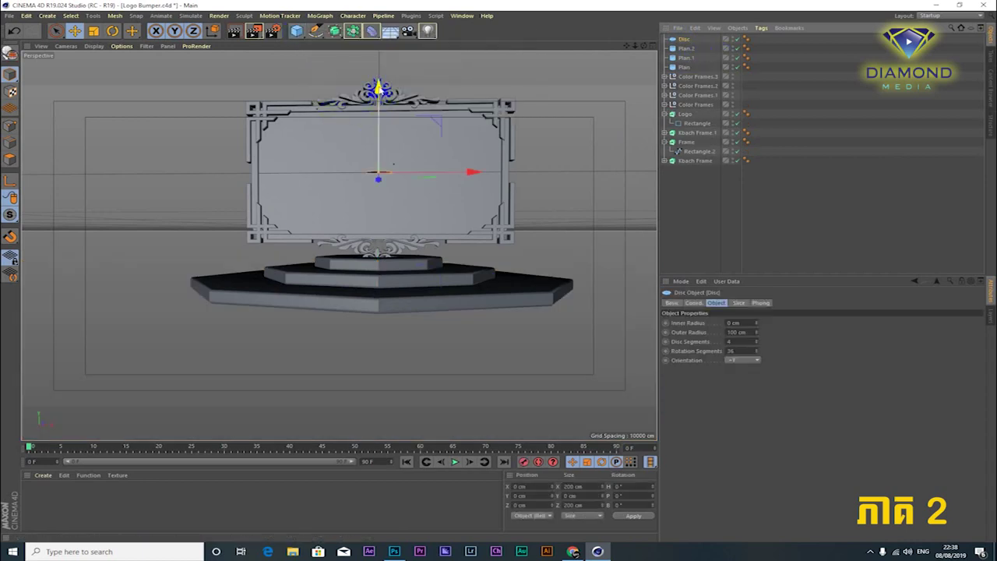
{"action": "left_click_drag", "start_coordinate": [378, 156], "coordinate": [369, 325]}
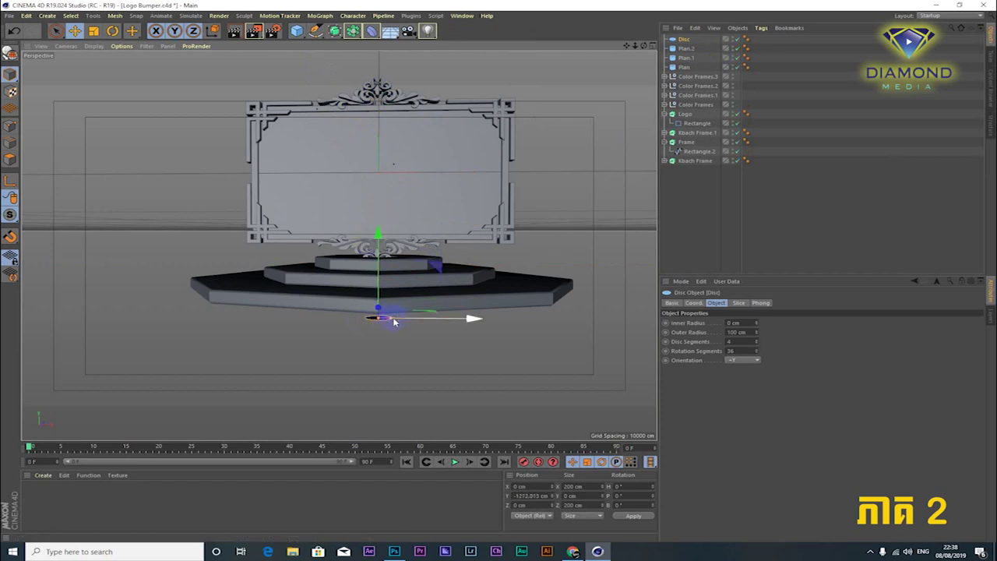
{"action": "left_click_drag", "start_coordinate": [379, 318], "coordinate": [650, 322]}
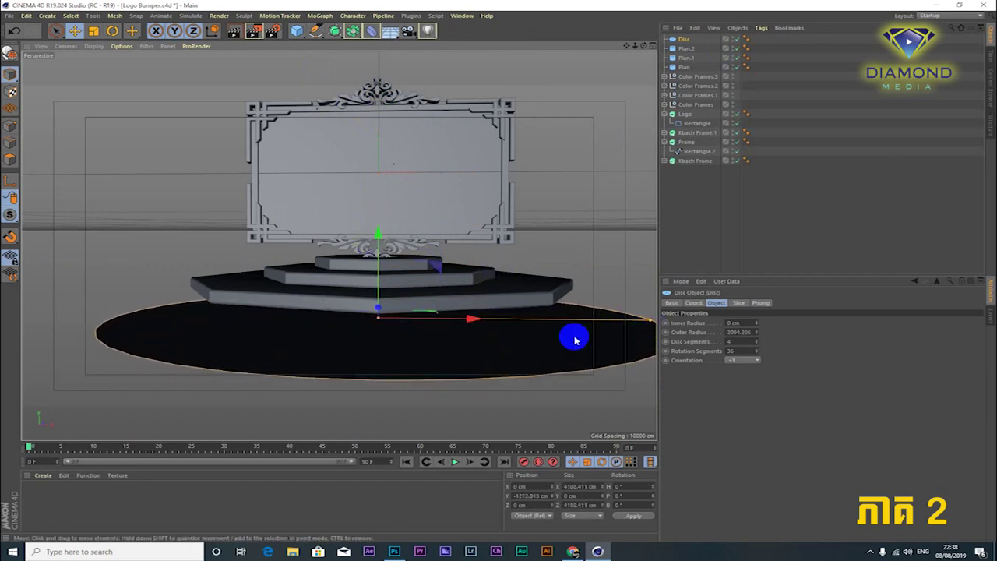
{"action": "left_click_drag", "start_coordinate": [575, 338], "coordinate": [441, 281], "text": "alt"}
Step: Raise the disc to Y -1010.939 cm, just beneath the stepped pedestal
{"action": "middle_click", "coordinate": [441, 281]}
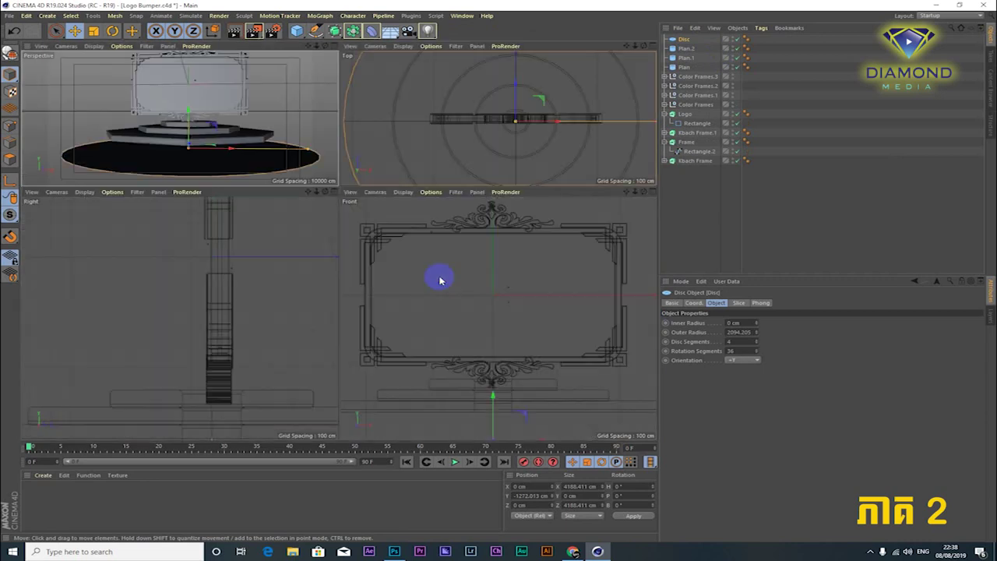
{"action": "left_click_drag", "start_coordinate": [495, 396], "coordinate": [517, 370]}
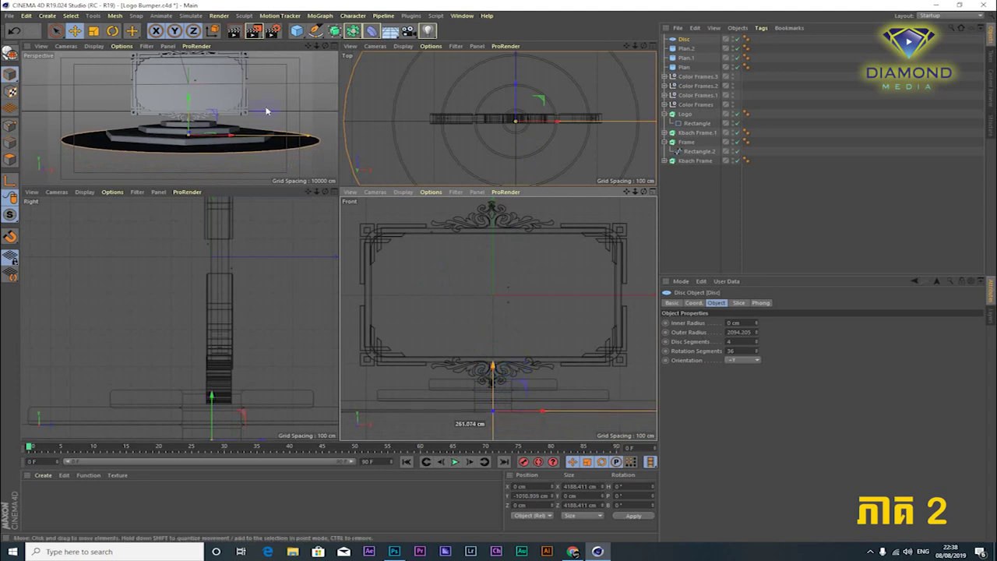
{"action": "left_click_drag", "start_coordinate": [211, 101], "coordinate": [145, 127], "text": "alt"}
{"action": "right_click_drag", "start_coordinate": [145, 127], "coordinate": [24, 119], "text": "alt"}
{"action": "mouse_move", "coordinate": [23, 119]}
{"action": "left_mouse_down", "text": "alt"}
{"action": "mouse_move", "coordinate": [253, 100]}
{"action": "mouse_move", "coordinate": [218, 92]}
{"action": "left_mouse_up", "text": "alt"}
{"action": "left_click", "coordinate": [335, 46]}
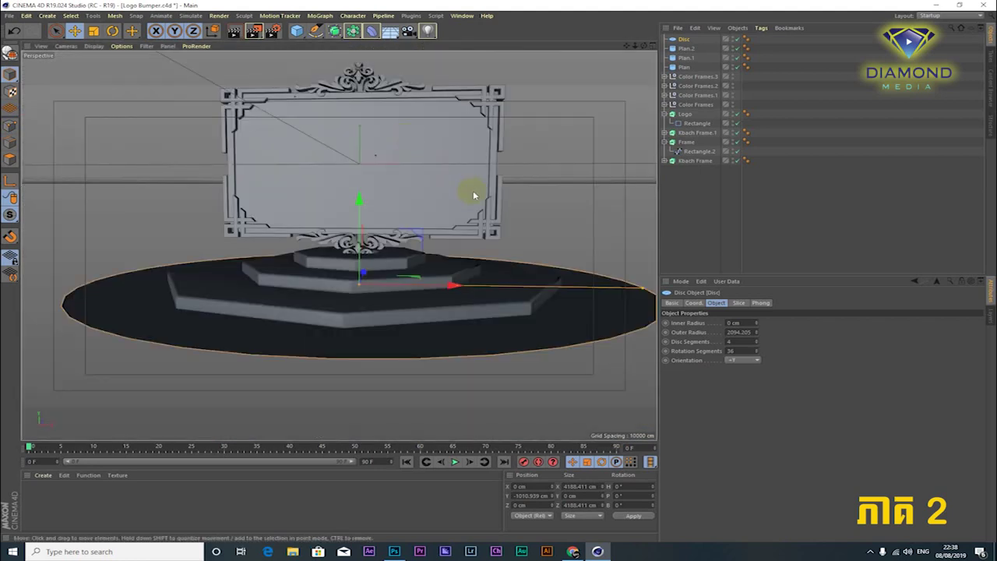
{"action": "left_click_drag", "start_coordinate": [472, 190], "coordinate": [485, 241], "text": "alt"}
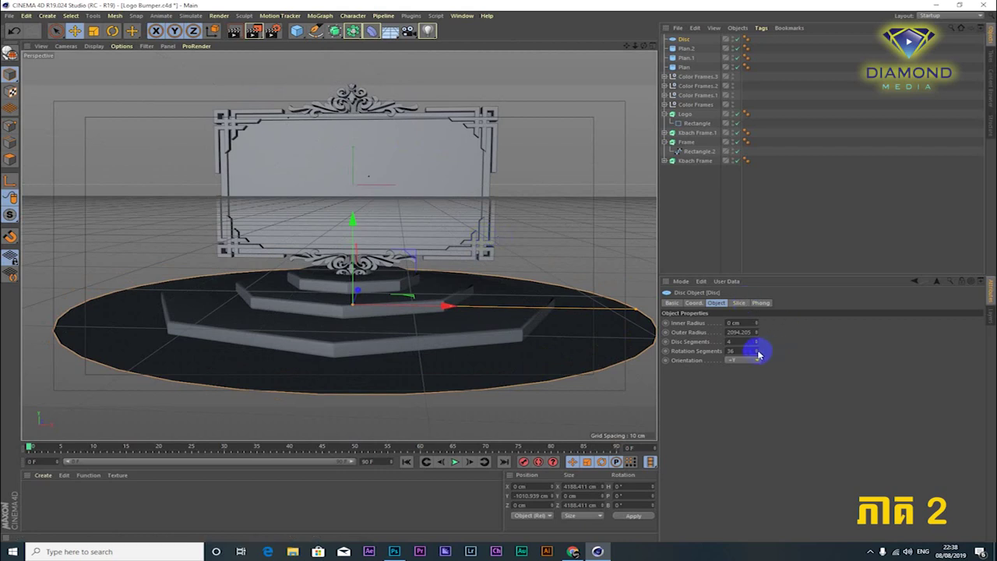
Step: Raise the floor disc's Rotation Segments from 36 to 126
{"action": "left_click_drag", "start_coordinate": [758, 354], "coordinate": [758, 353]}
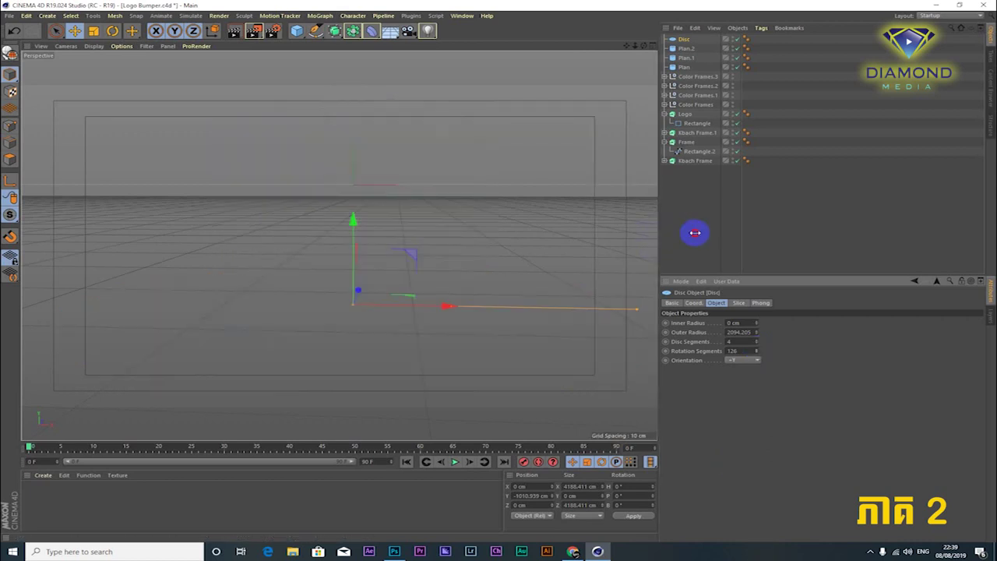
{"action": "left_click_drag", "start_coordinate": [660, 230], "coordinate": [720, 235]}
Step: Save the Logo Bumper scene with Ctrl+S, viewing frame, pedestal and disc from a lower angle
{"action": "left_click_drag", "start_coordinate": [553, 289], "coordinate": [537, 316], "text": "alt"}
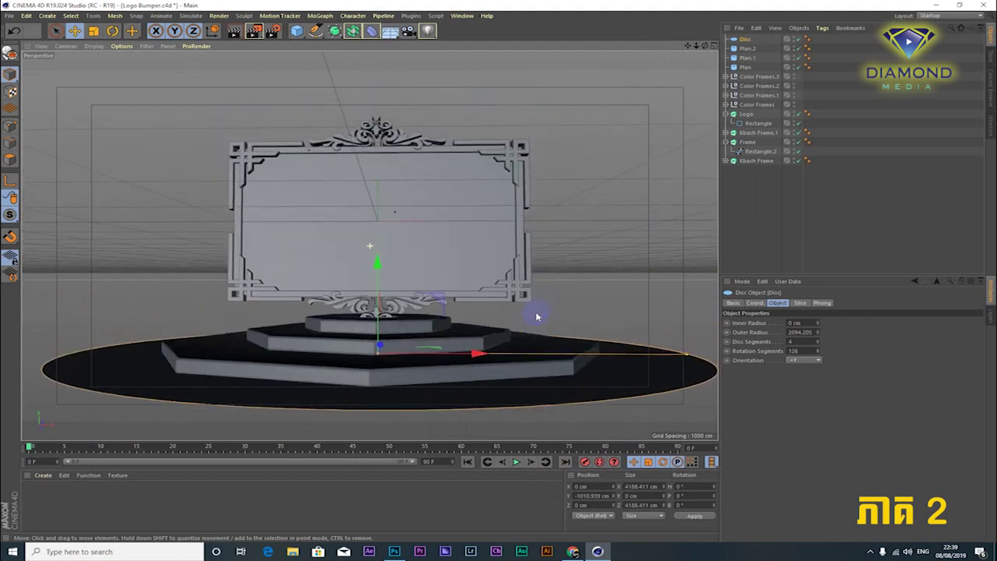
{"action": "key", "text": "ctrl+s"}
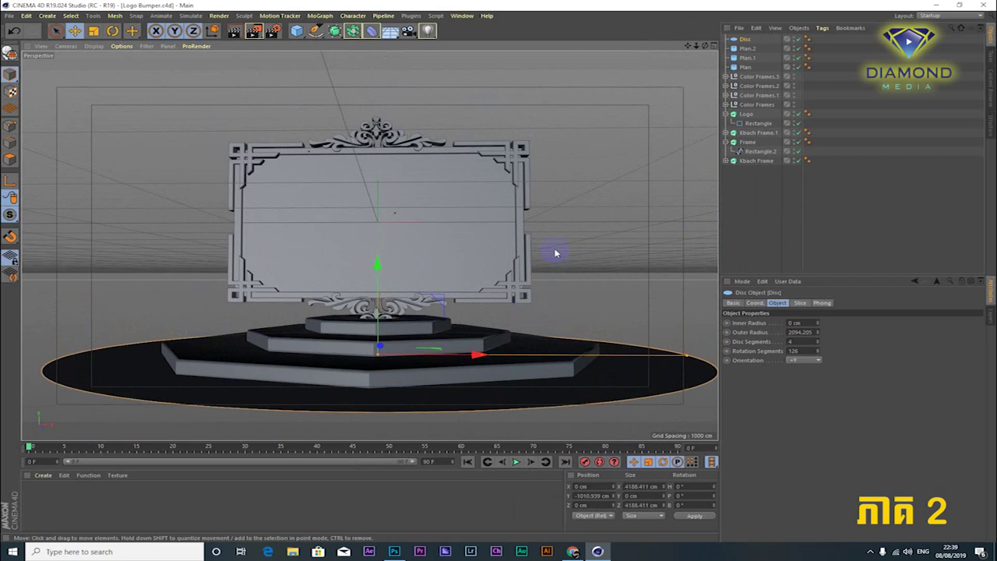
{"action": "left_click_drag", "start_coordinate": [501, 272], "coordinate": [501, 278], "text": "alt"}
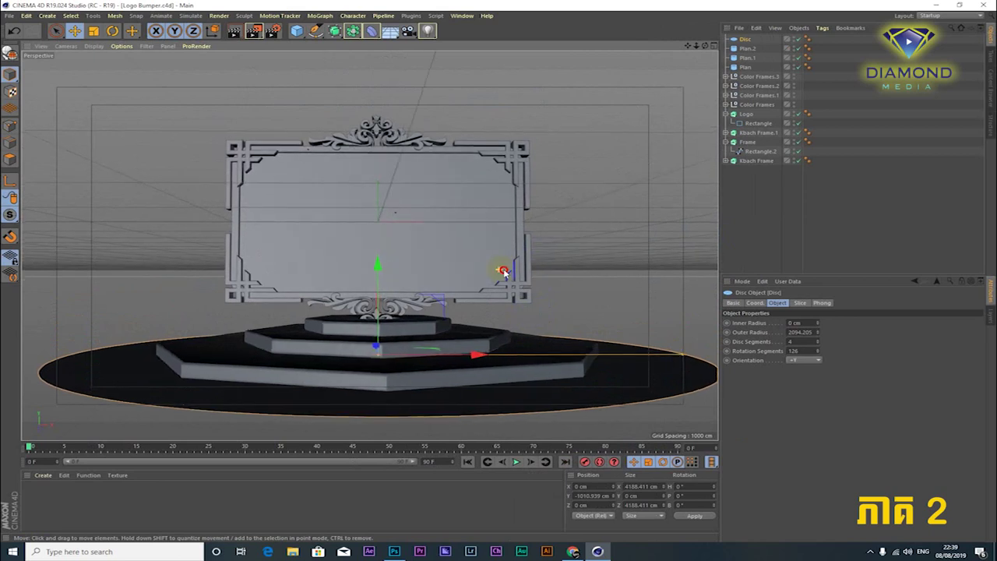
{"action": "mouse_move", "coordinate": [568, 272]}
{"action": "left_mouse_down", "text": "alt"}
{"action": "mouse_move", "coordinate": [553, 276]}
{"action": "mouse_move", "coordinate": [555, 268]}
{"action": "left_mouse_up", "text": "alt"}
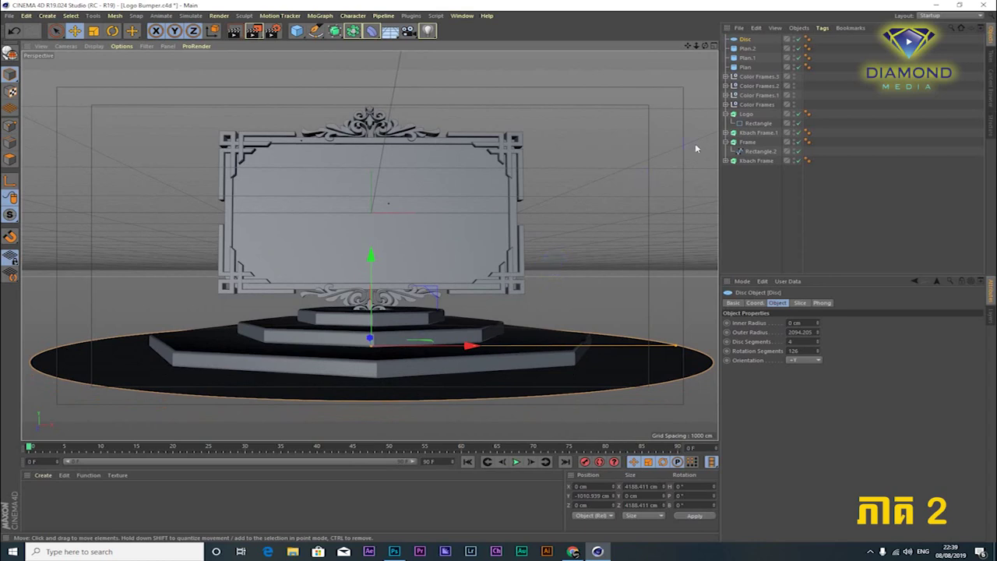
{"action": "mouse_move", "coordinate": [777, 151]}
{"action": "left_mouse_down"}
{"action": "mouse_move", "coordinate": [751, 161]}
{"action": "mouse_move", "coordinate": [753, 137]}
{"action": "left_mouse_up"}
{"action": "scroll", "coordinate": [420, 172], "scroll_direction": "up", "scroll_amount": 2}
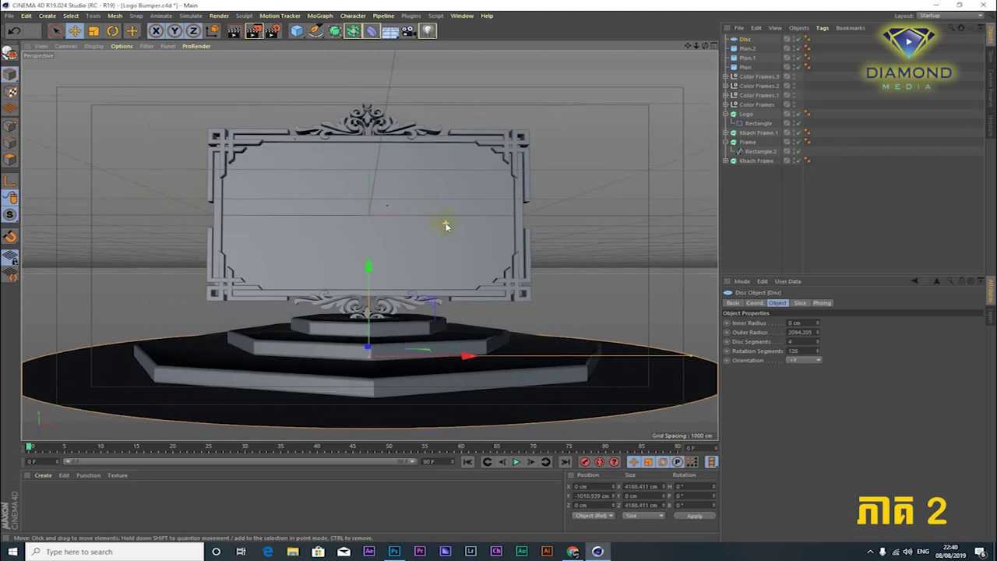
Step: Select the Logo extrusion and toggle its viewport visibility off and on
{"action": "left_click", "coordinate": [746, 115]}
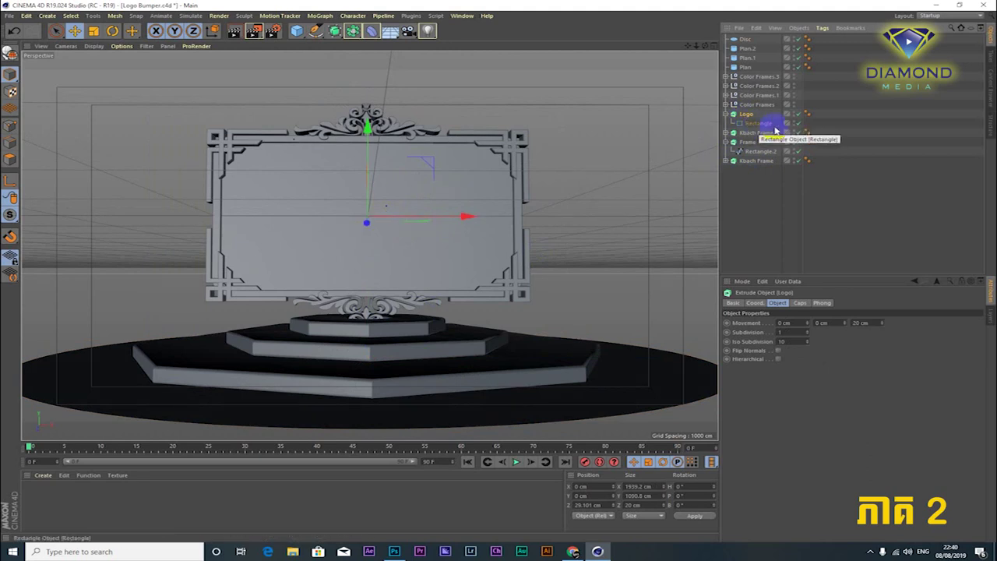
{"action": "left_click", "coordinate": [800, 115]}
{"action": "left_click", "coordinate": [801, 114]}
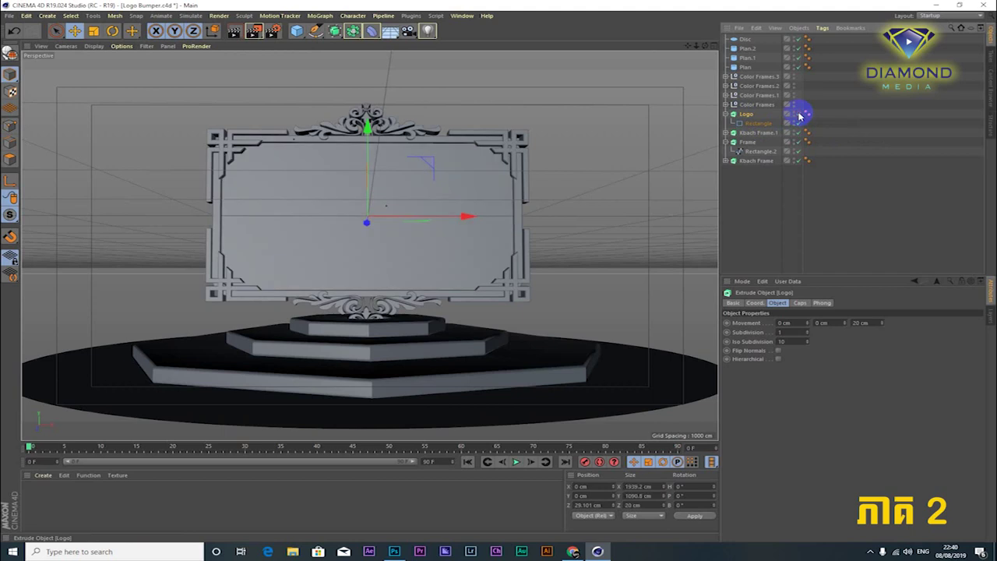
{"action": "left_click", "coordinate": [801, 115]}
{"action": "left_click", "coordinate": [800, 114]}
{"action": "left_click", "coordinate": [801, 114]}
{"action": "left_click", "coordinate": [801, 114]}
{"action": "left_click", "coordinate": [800, 114]}
{"action": "left_click", "coordinate": [800, 115]}
Step: Make the Logo editable with C, then expand it and select Cap 1 and Cap 2
{"action": "left_click", "coordinate": [10, 53]}
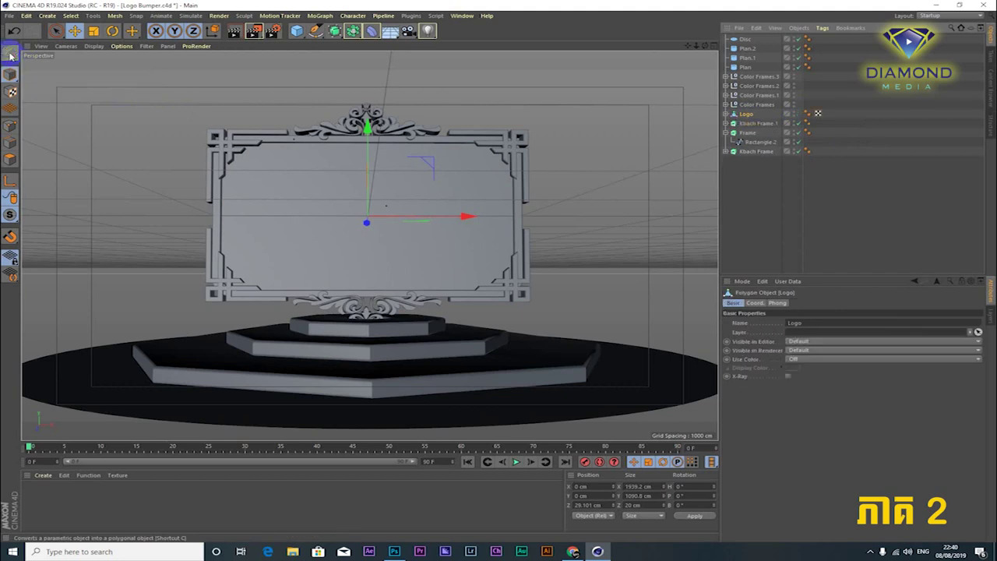
{"action": "left_click", "coordinate": [727, 115]}
{"action": "left_click", "coordinate": [752, 123]}
{"action": "left_click", "coordinate": [752, 134]}
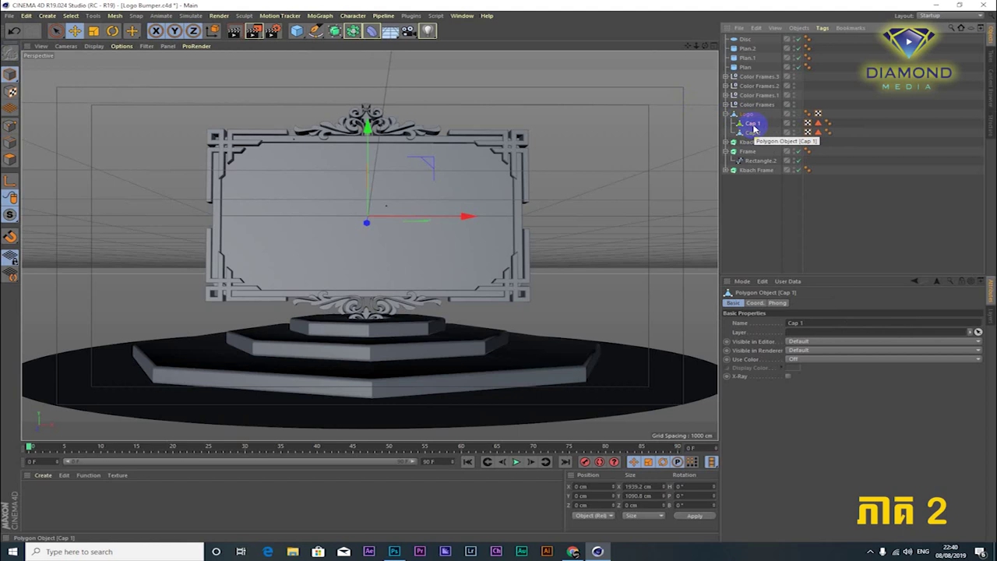
Step: Add a Compositing tag to Cap 1 and enable Object Buffer 1
{"action": "right_click", "coordinate": [754, 127]}
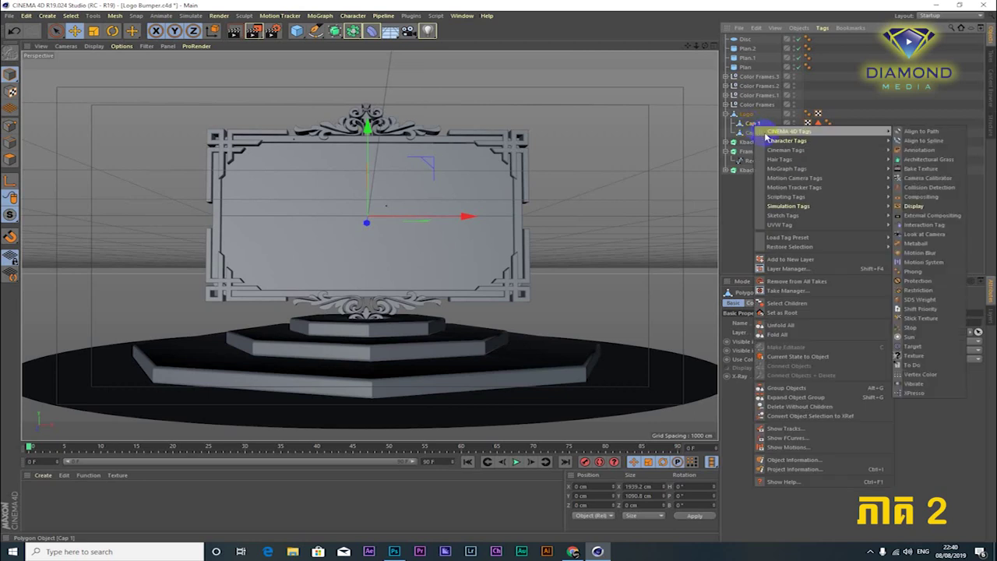
{"action": "mouse_move", "coordinate": [803, 131]}
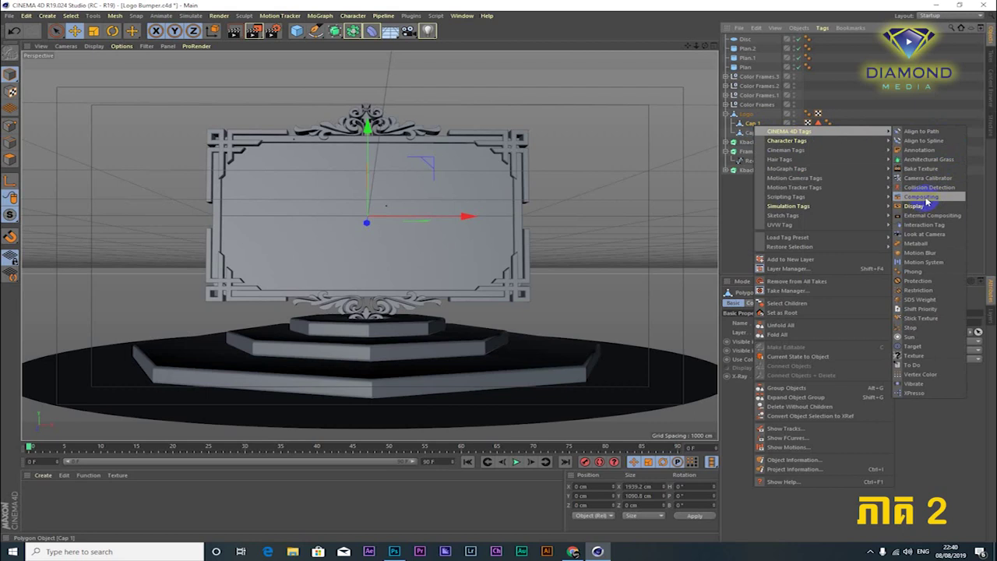
{"action": "left_click", "coordinate": [927, 201]}
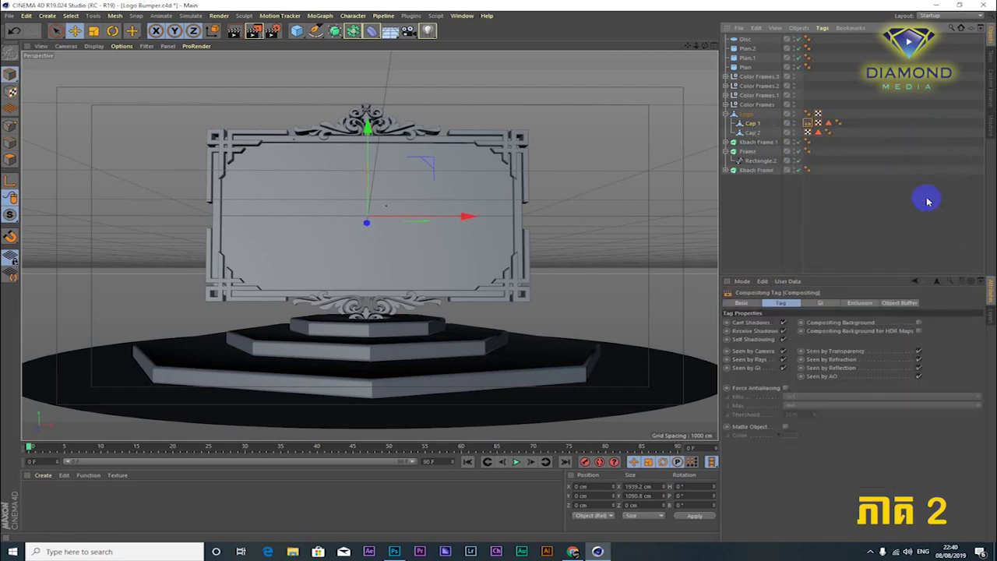
{"action": "left_click", "coordinate": [901, 302]}
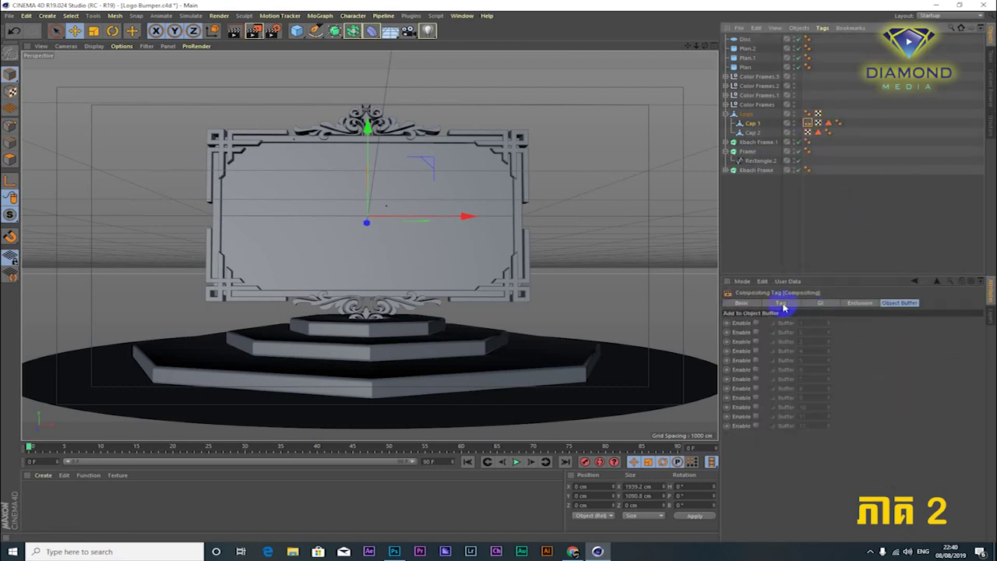
{"action": "left_click", "coordinate": [859, 303]}
{"action": "left_click", "coordinate": [902, 304]}
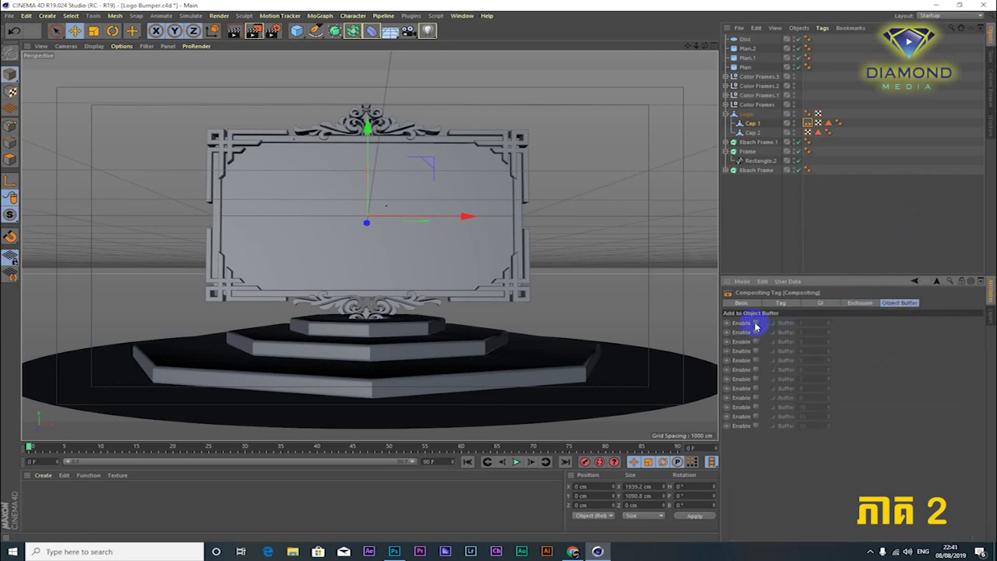
{"action": "left_click", "coordinate": [756, 323]}
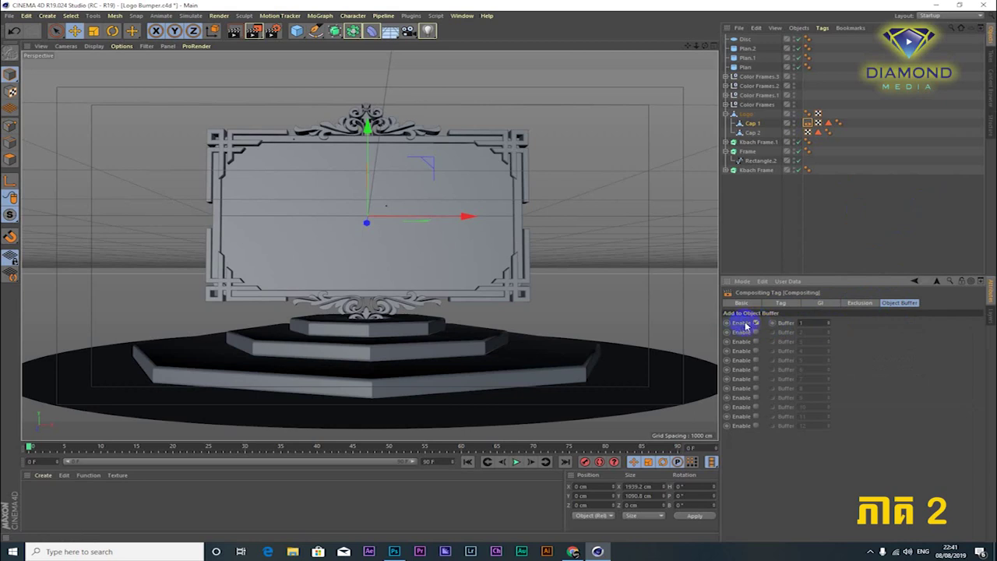
{"action": "right_click", "coordinate": [759, 128]}
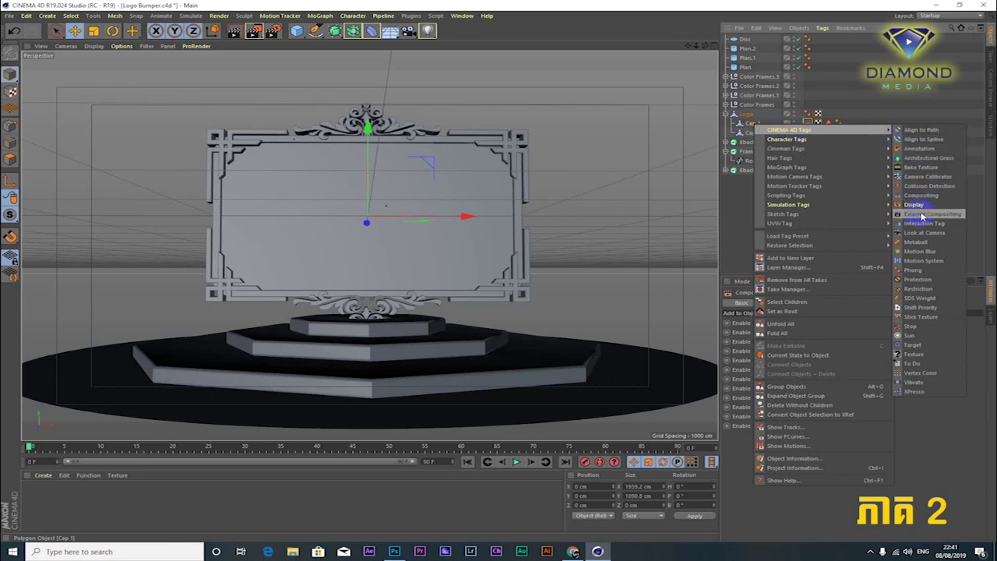
Step: Add an External Compositing tag to Cap 1 with Cache turned on
{"action": "left_click", "coordinate": [921, 215]}
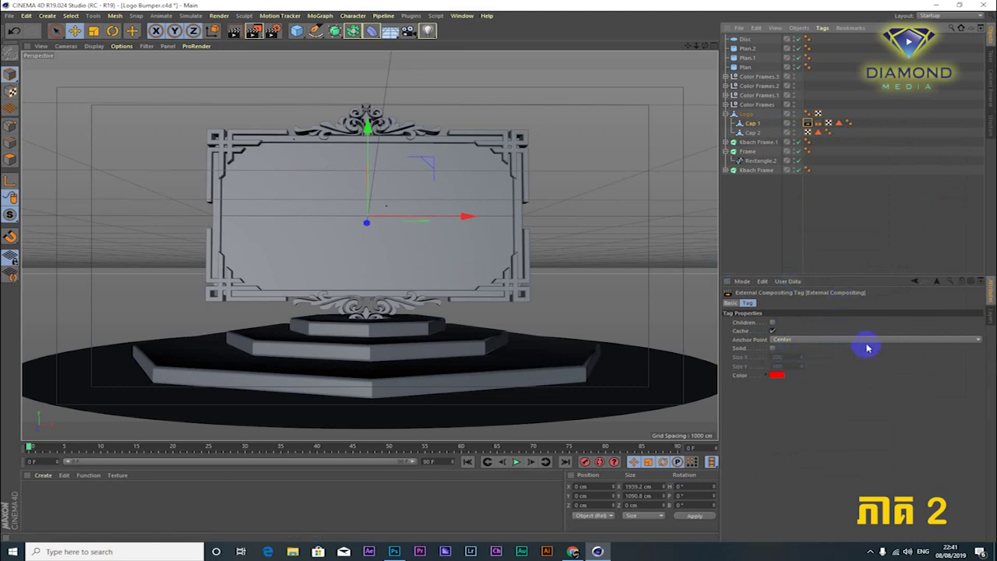
{"action": "left_click", "coordinate": [773, 330]}
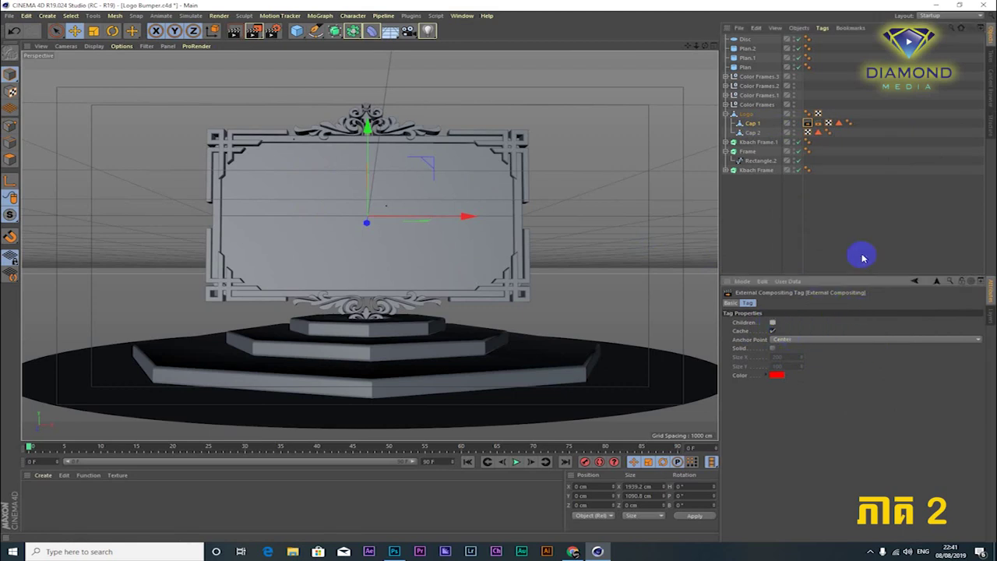